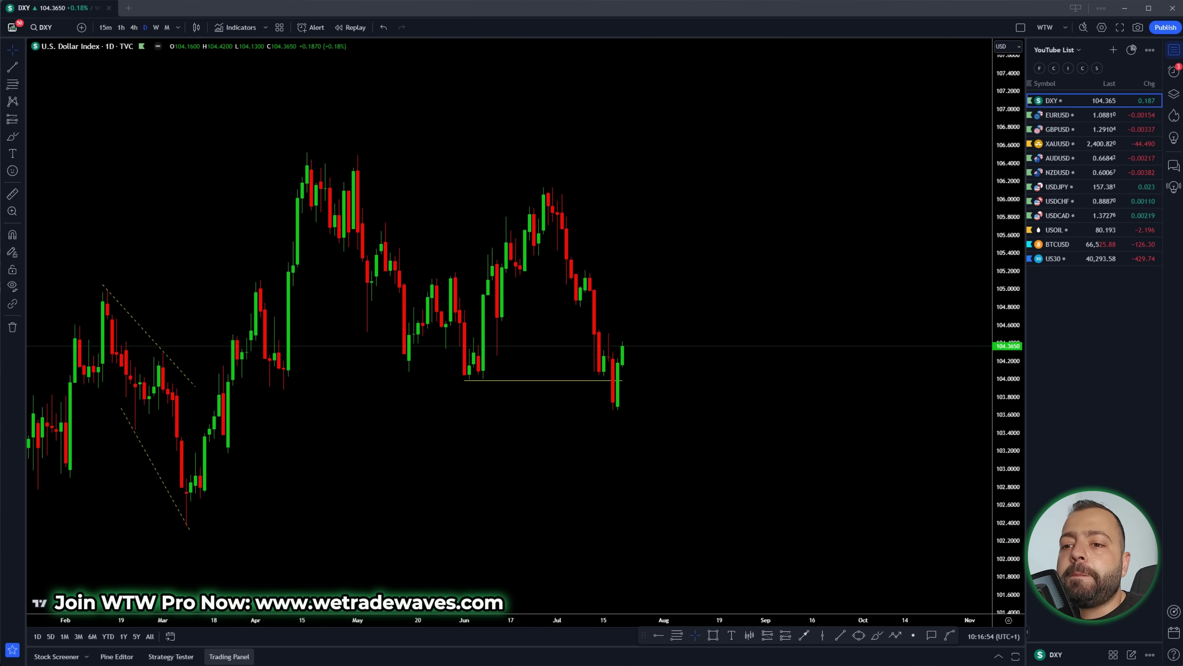
Step: Switch to the browser to view the We Trade Waves YouTube channel and membership home page, and return to the chart
key(alt+Tab)
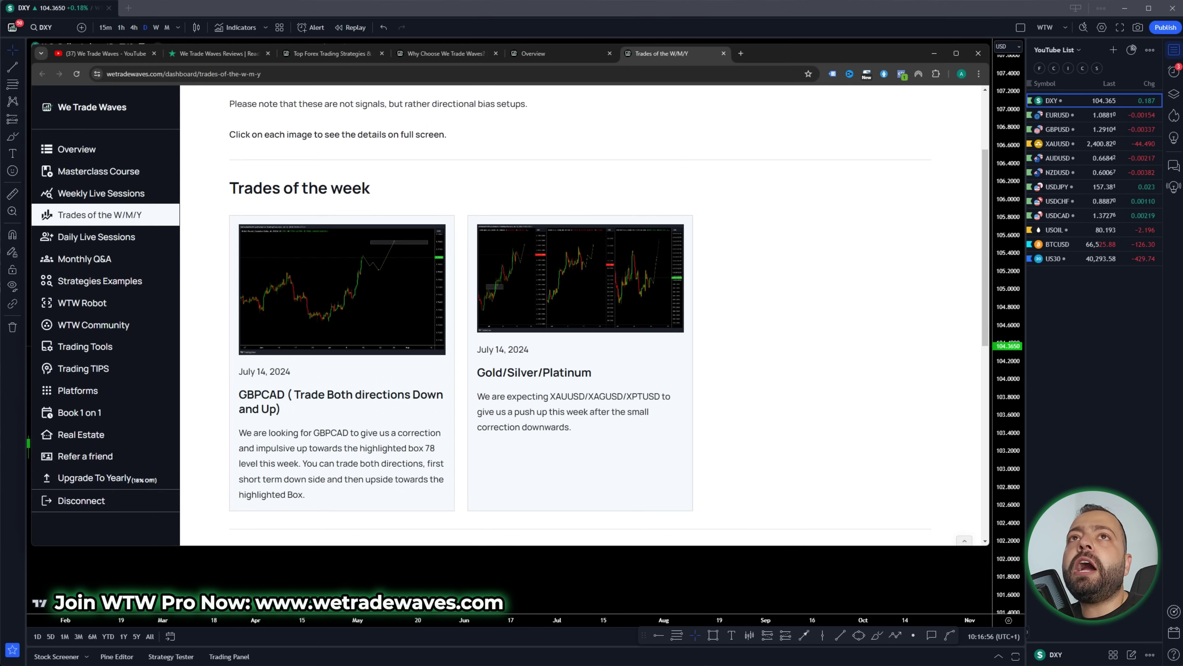
key(ctrl+1)
scroll(298, 413, down, 2)
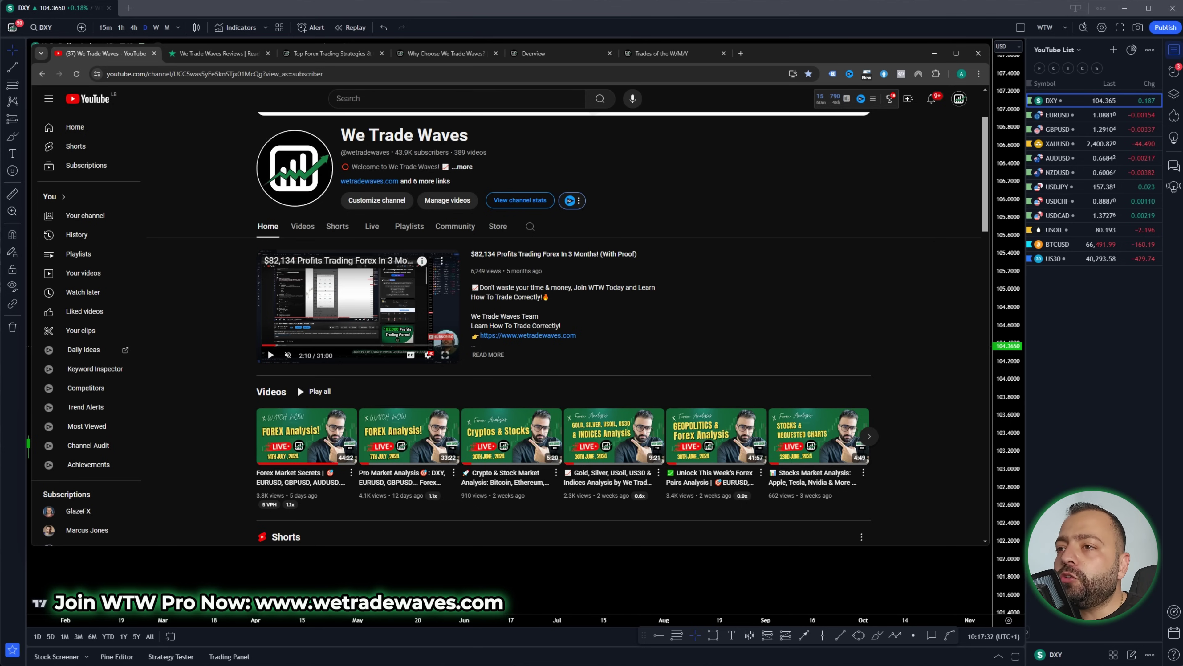
key(ctrl+3)
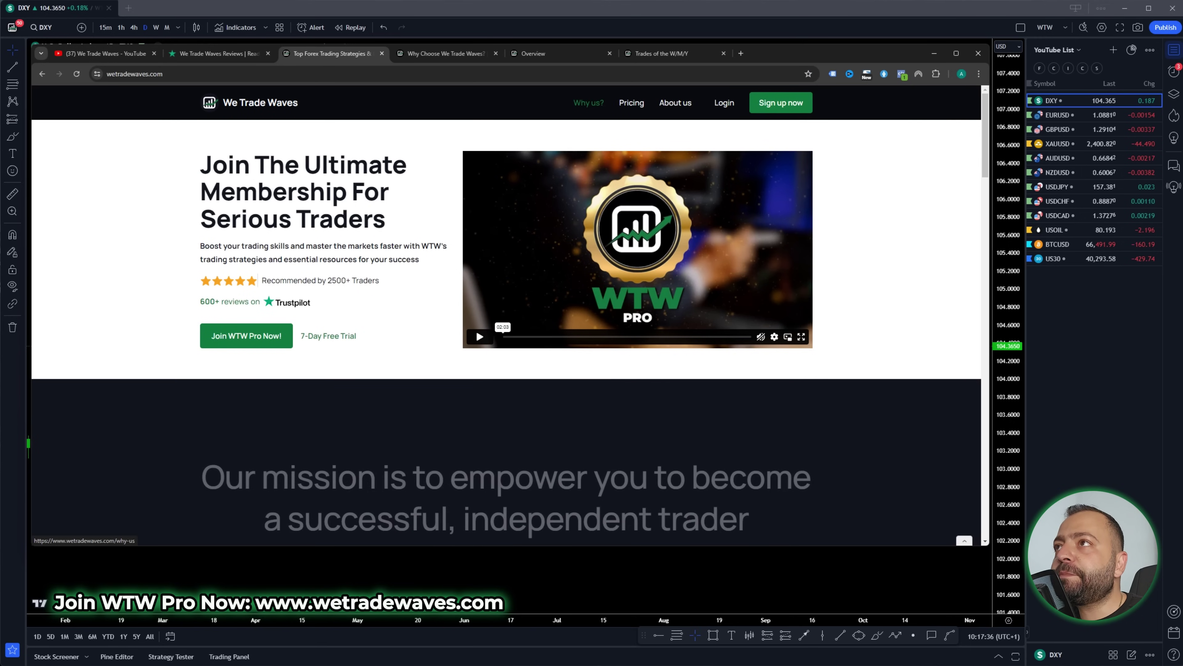
scroll(476, 329, down, 8)
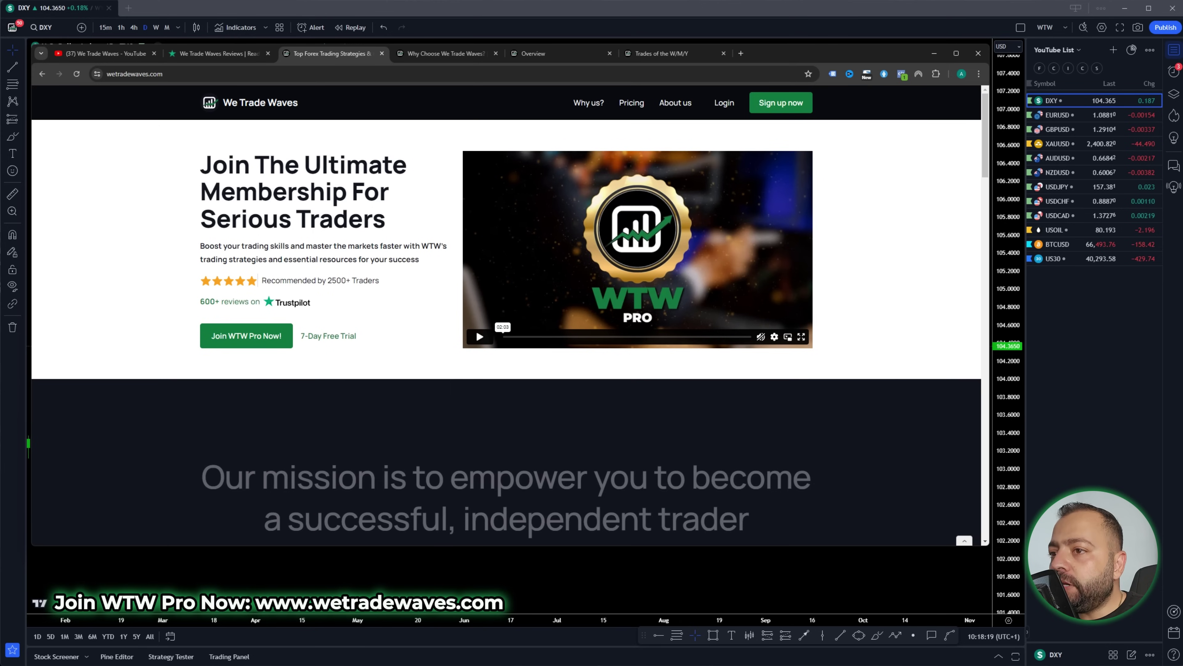
click(934, 53)
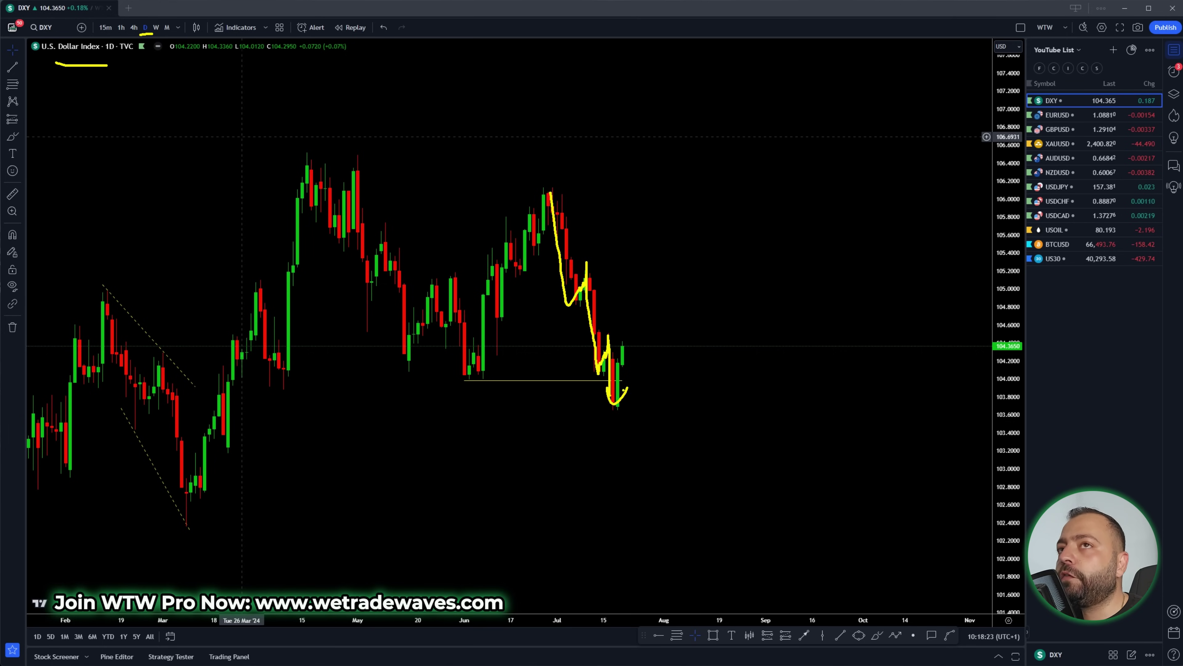
Step: Set the U.S. Dollar Index chart to the 4-hour timeframe and show its history from March through July
click(133, 27)
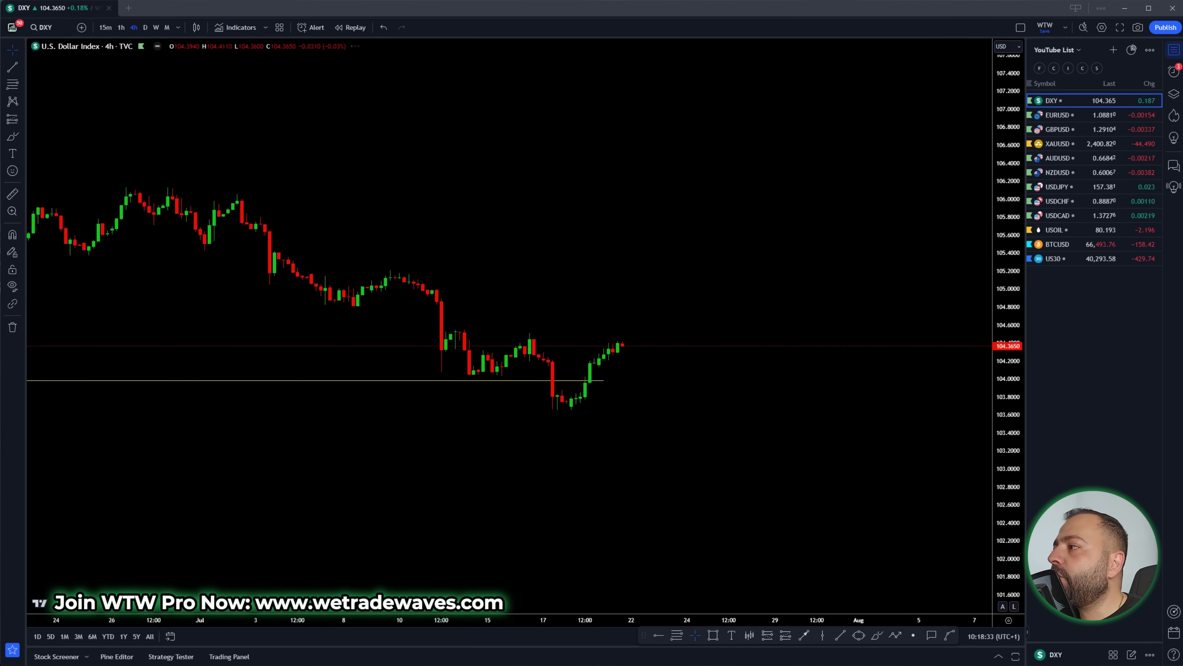
scroll(941, 326, down, 5)
scroll(508, 327, down, 8)
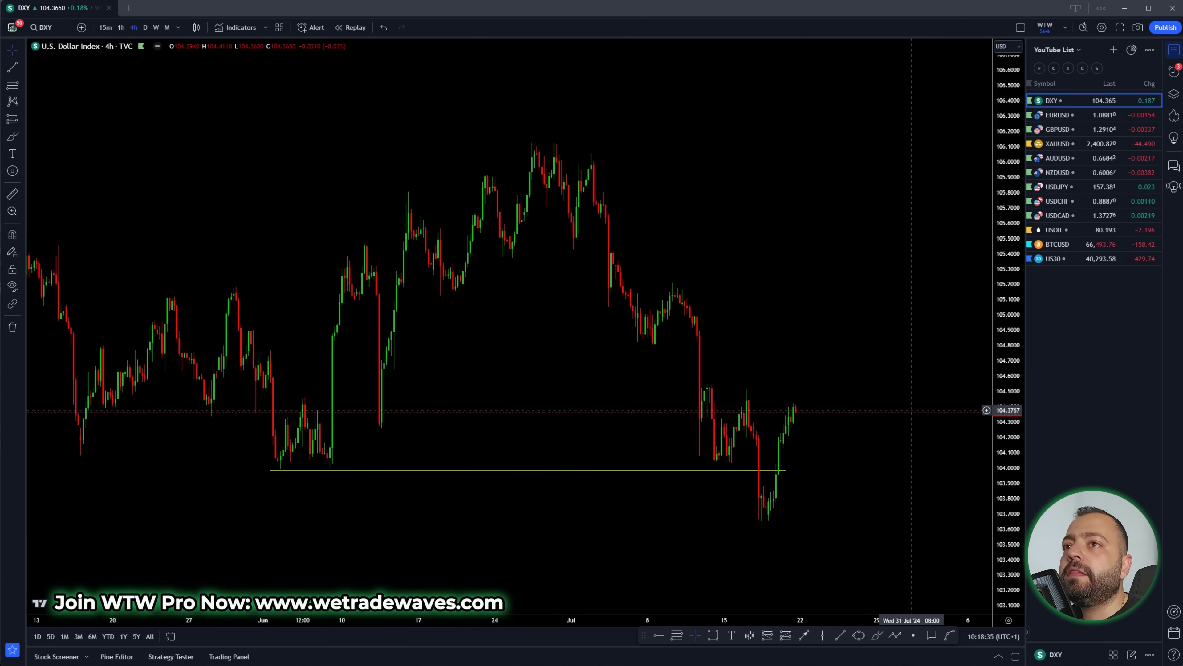
scroll(839, 347, down, 5)
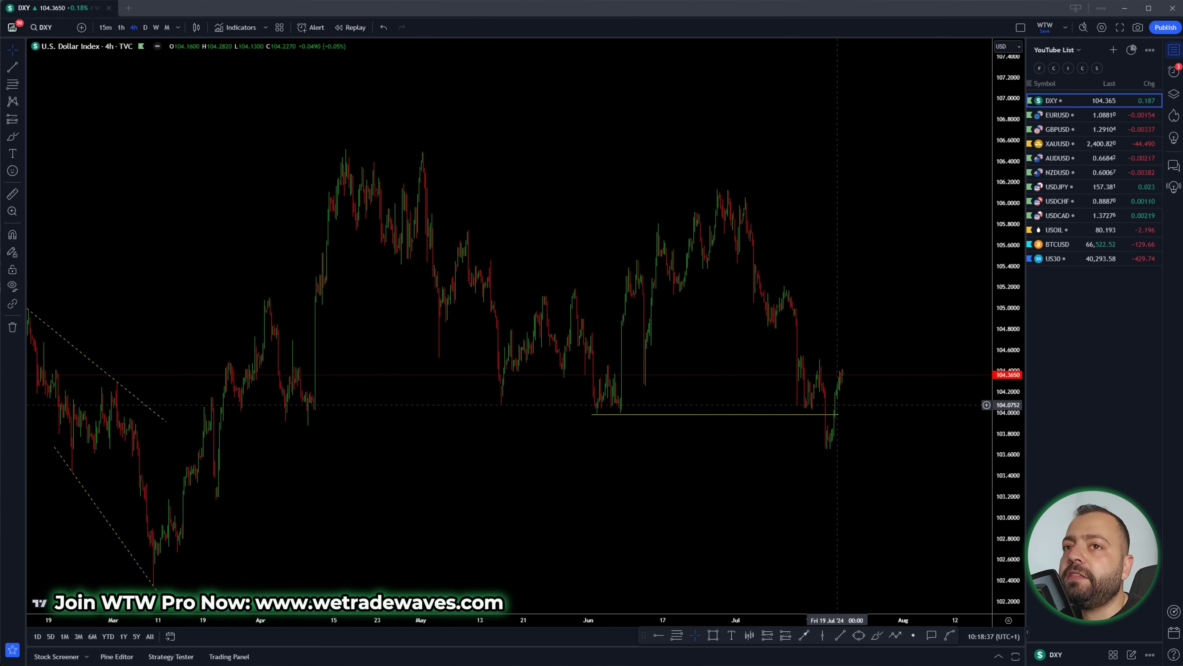
drag(942, 346, 767, 274)
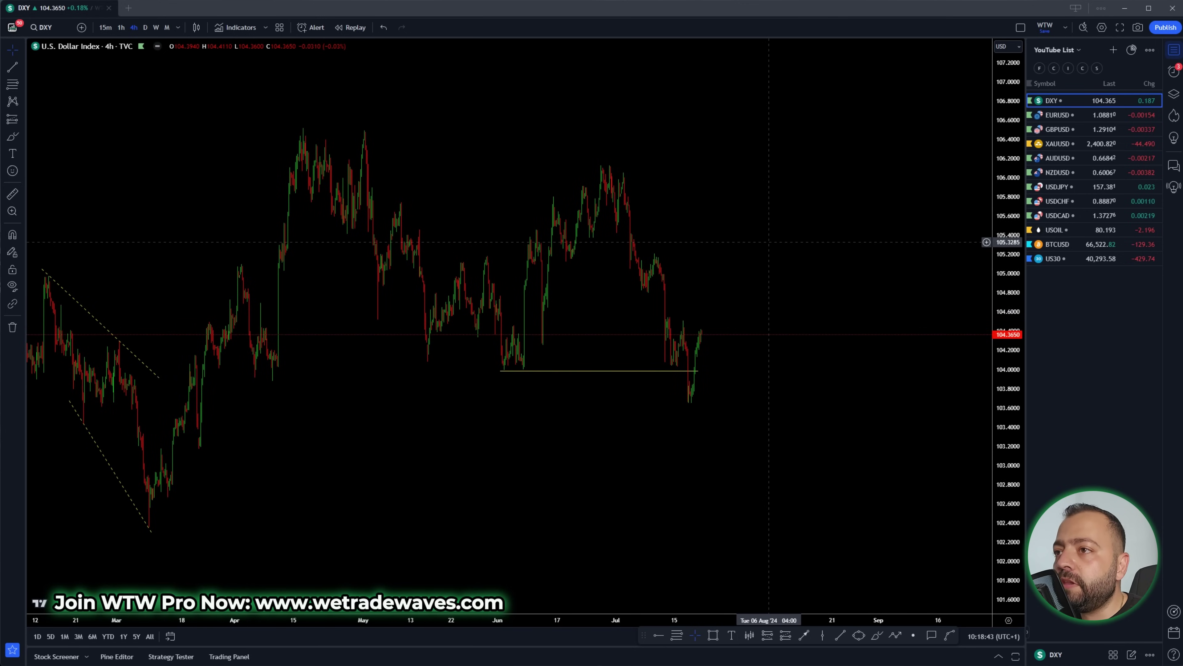
scroll(743, 261, up, 1)
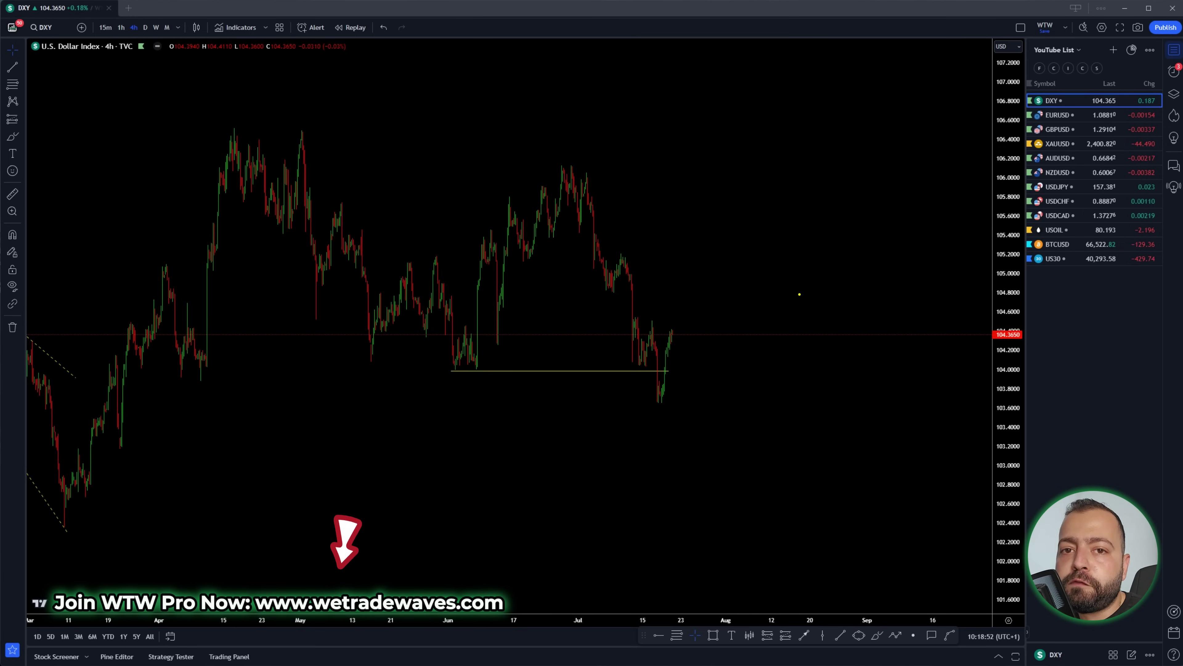
Step: Sketch an example pattern beside the price: a yellow decline and rebound, a blue drop, and a pink circled correction with a downward arrow
mouse_move(680, 112)
mouse_down()
mouse_move(785, 386)
mouse_move(812, 292)
mouse_move(835, 260)
mouse_move(857, 357)
mouse_move(875, 357)
mouse_up()
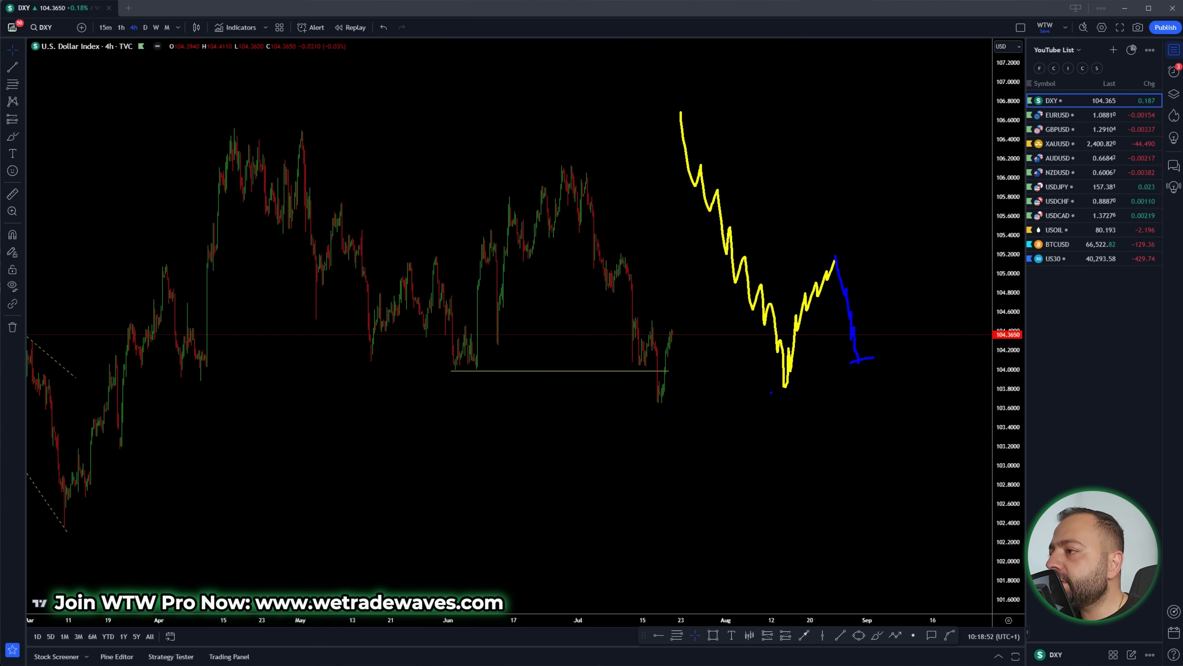
mouse_move(782, 387)
mouse_down()
mouse_move(812, 388)
mouse_move(891, 339)
mouse_move(854, 349)
mouse_move(899, 363)
mouse_move(885, 335)
mouse_move(904, 415)
mouse_move(912, 409)
mouse_up()
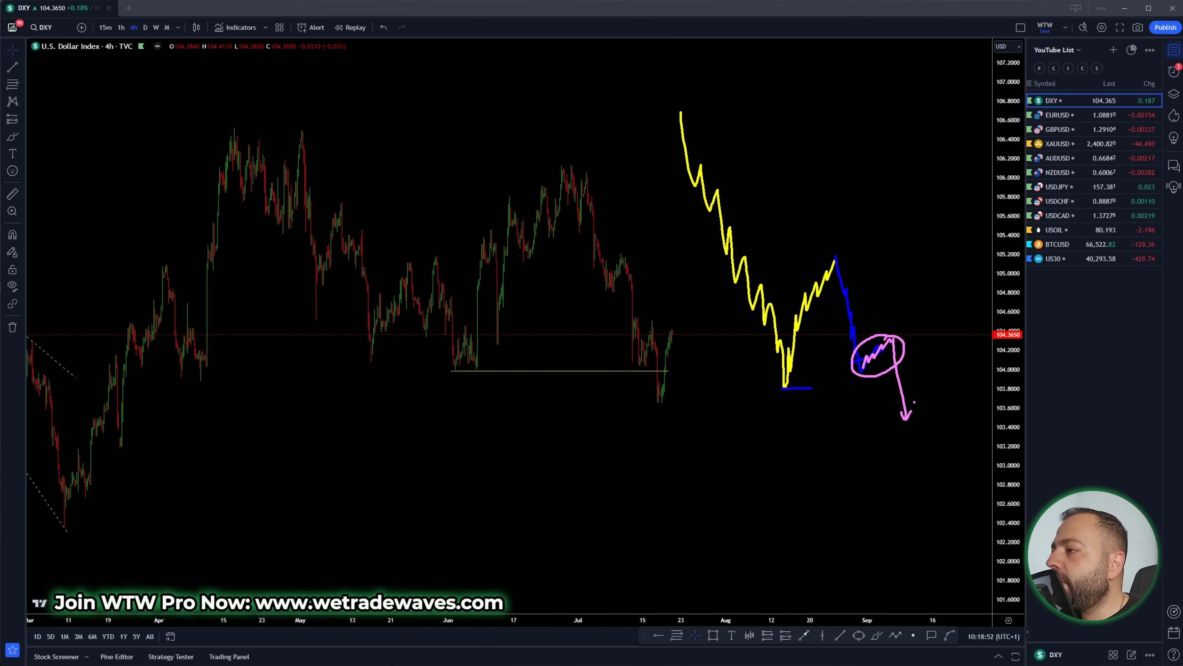
mouse_move(791, 401)
mouse_down()
mouse_move(789, 425)
mouse_move(785, 416)
mouse_up()
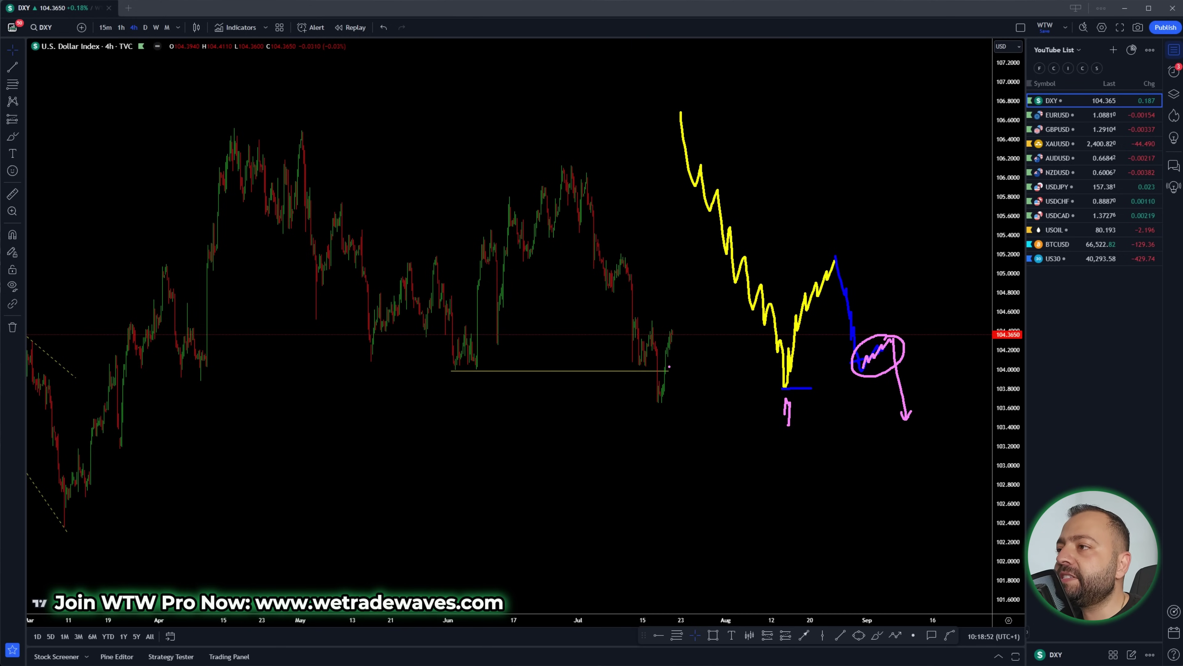
Step: Circle the mid-July correction in pink with a downward arrow, and trace the following drop in yellow
mouse_move(653, 323)
mouse_down()
mouse_move(627, 360)
mouse_move(654, 355)
mouse_move(655, 321)
mouse_move(660, 404)
mouse_up()
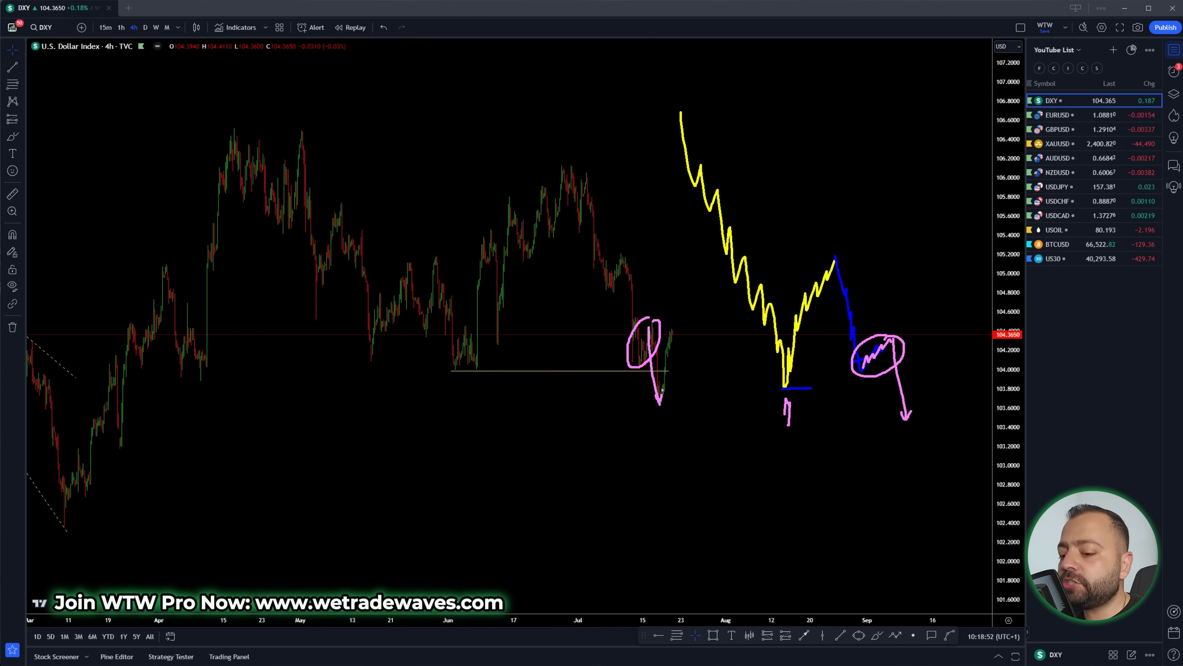
drag(649, 331, 651, 393)
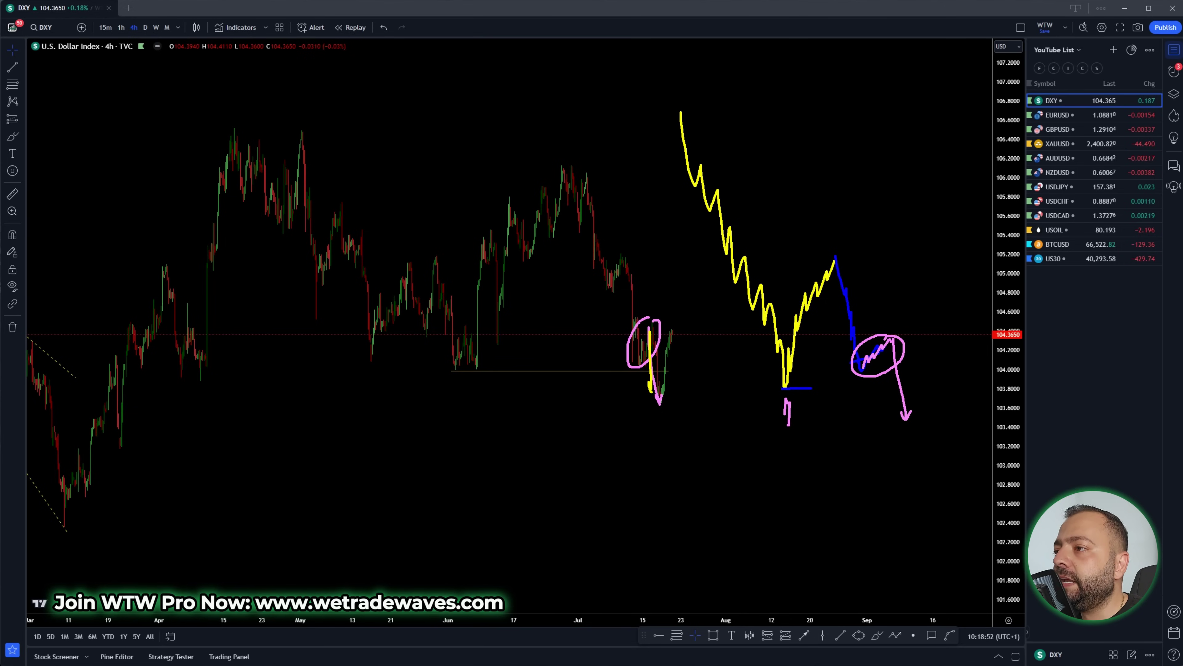
mouse_move(654, 323)
mouse_down()
mouse_move(646, 380)
mouse_move(656, 318)
mouse_up()
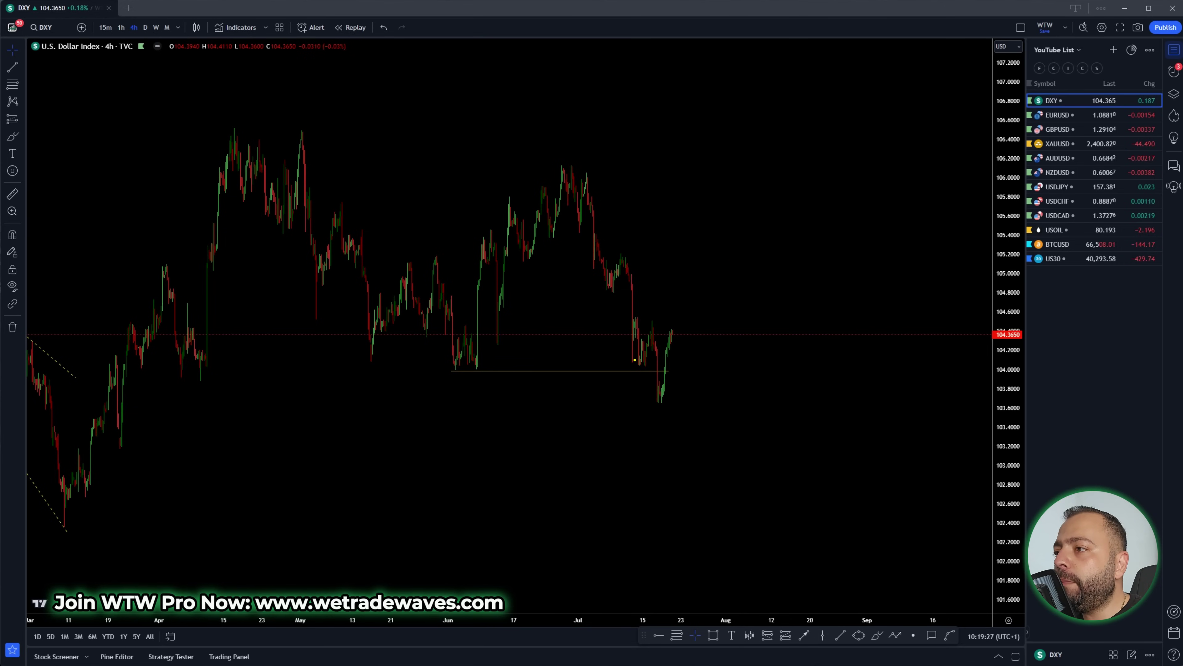
Step: Annotate in yellow the mid-July bounce, the two early-June lows on the support line, and the drop below that line with its rebound
drag(635, 360, 654, 326)
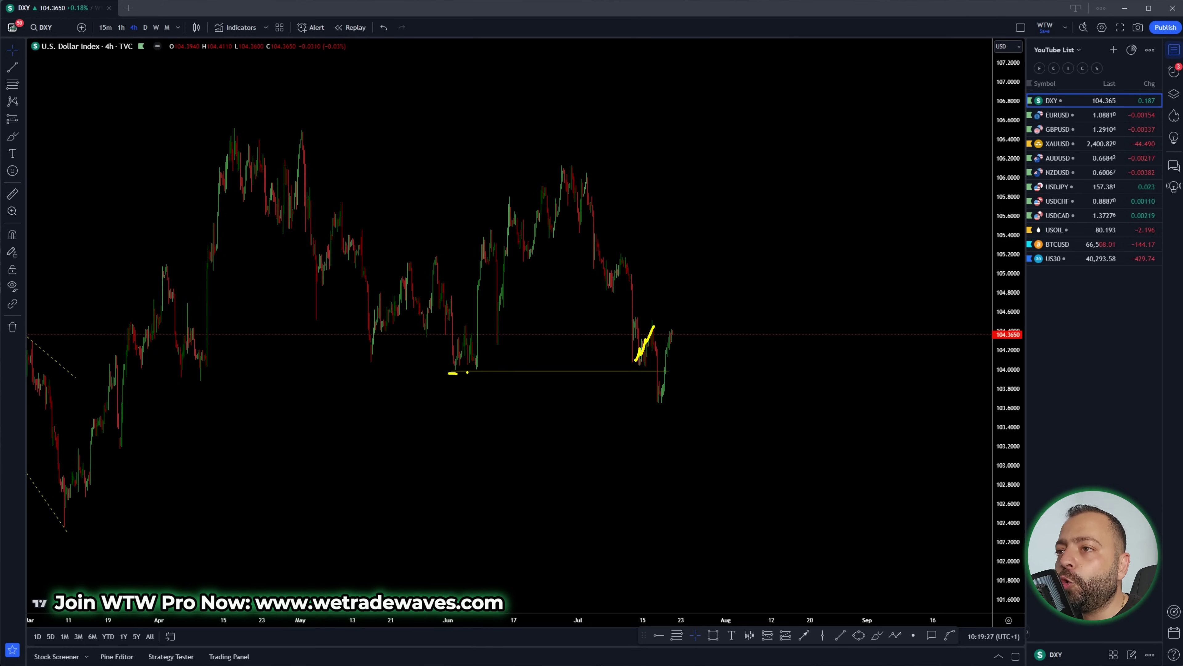
mouse_move(468, 372)
mouse_down()
mouse_move(478, 372)
mouse_move(443, 396)
mouse_up()
mouse_move(454, 386)
mouse_down()
mouse_move(456, 398)
mouse_move(459, 389)
mouse_up()
drag(471, 386, 475, 392)
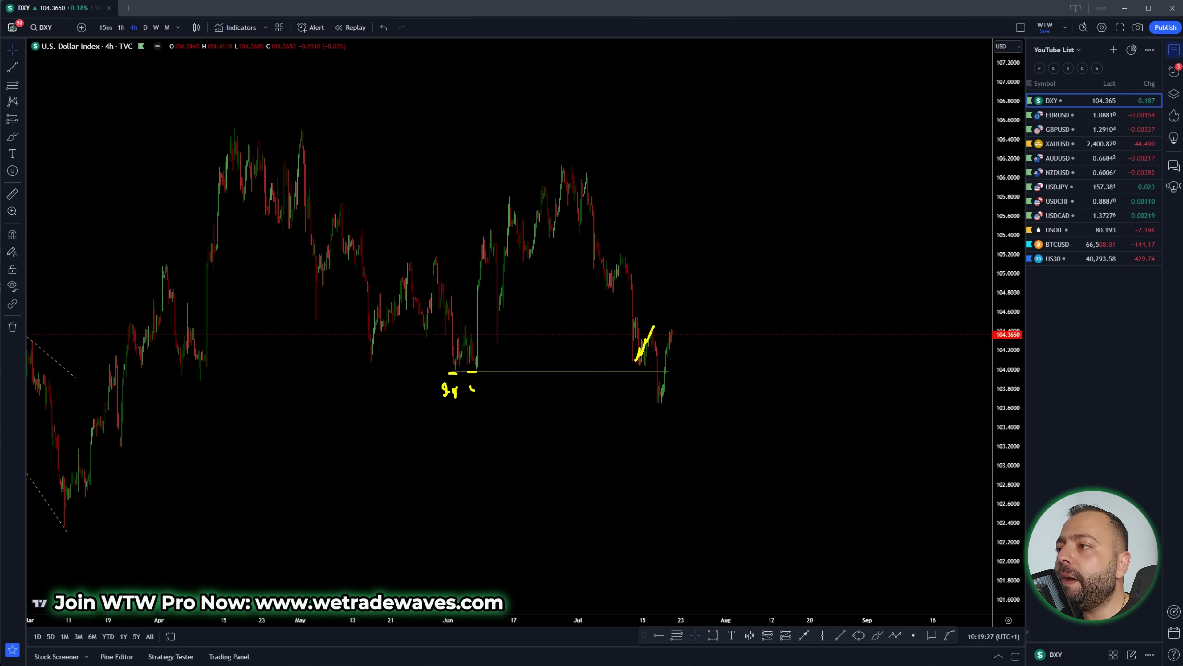
mouse_move(642, 360)
mouse_down()
mouse_move(651, 329)
mouse_move(650, 398)
mouse_up()
drag(663, 308, 681, 286)
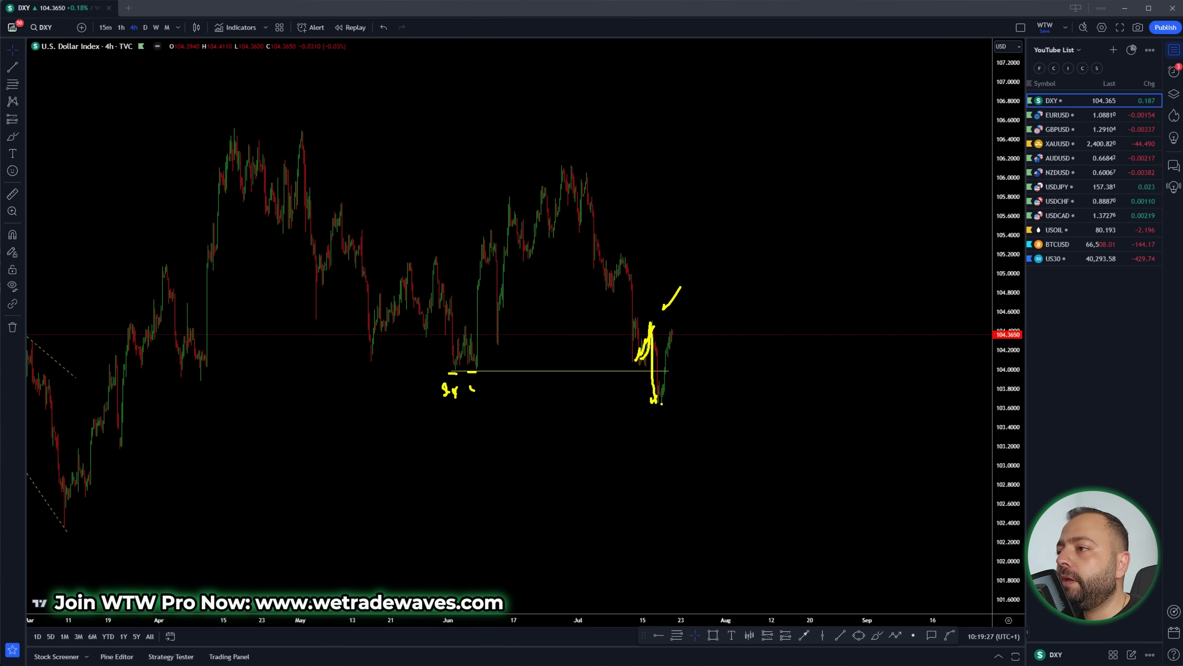
drag(661, 404, 689, 319)
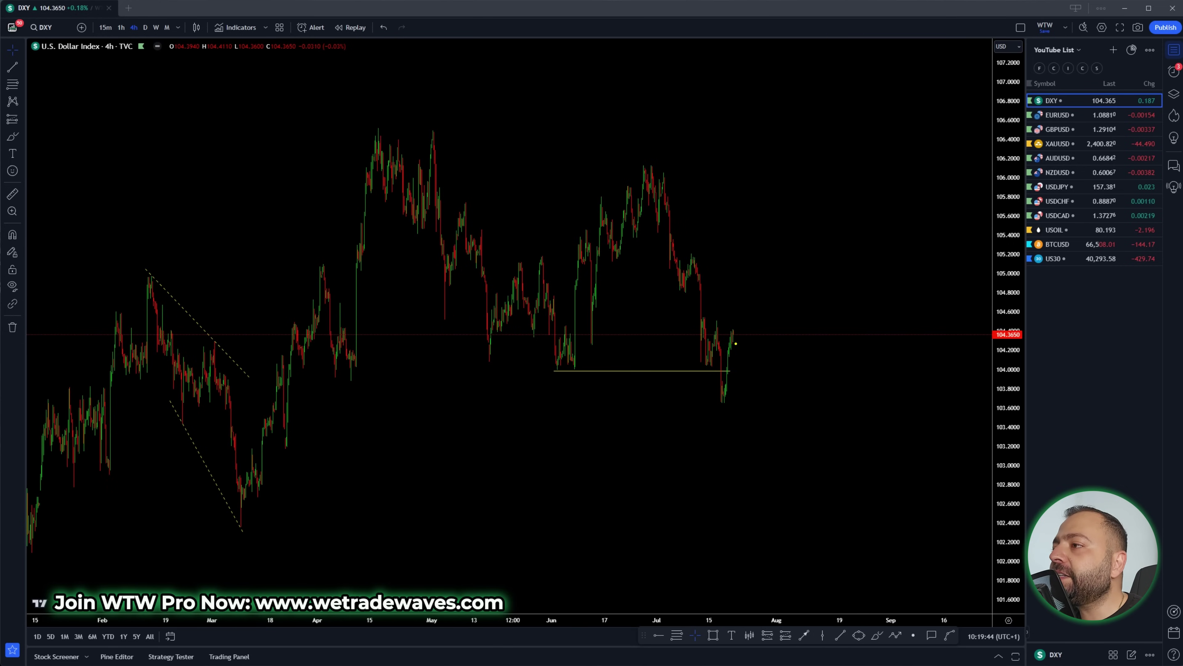
Step: Sketch the forecast from the current price: a yellow pullback and rising arrow, followed by a blue decline with small marks beside it
mouse_move(732, 340)
mouse_down()
mouse_move(740, 312)
mouse_move(766, 359)
mouse_move(797, 295)
mouse_up()
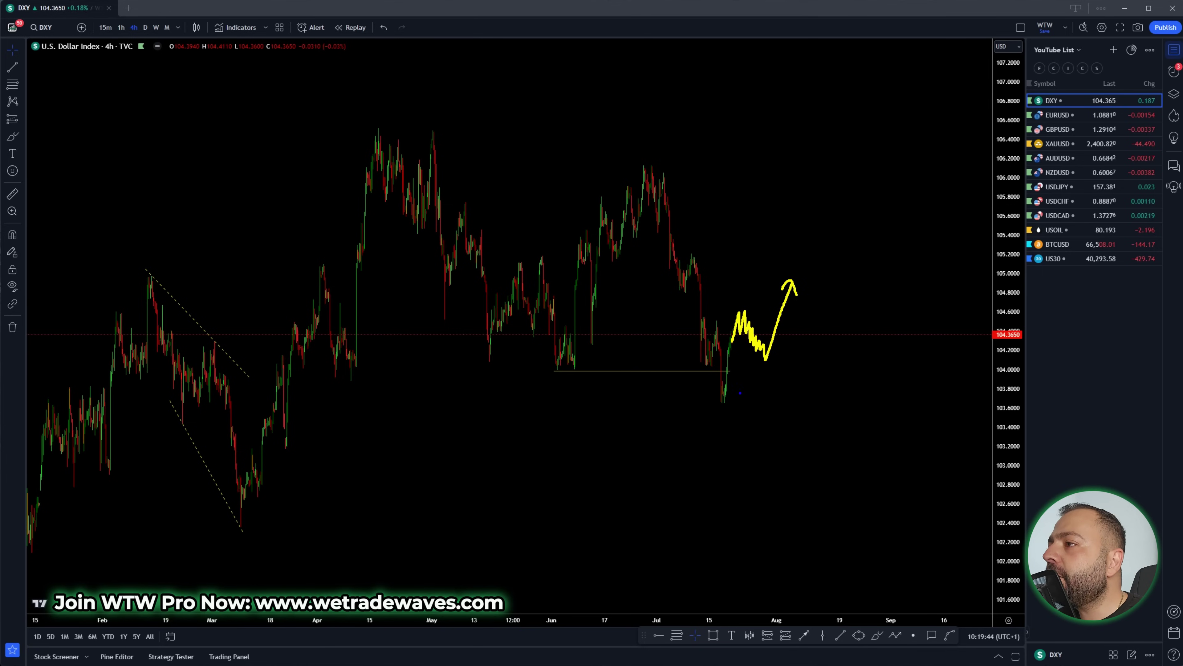
drag(791, 282, 834, 418)
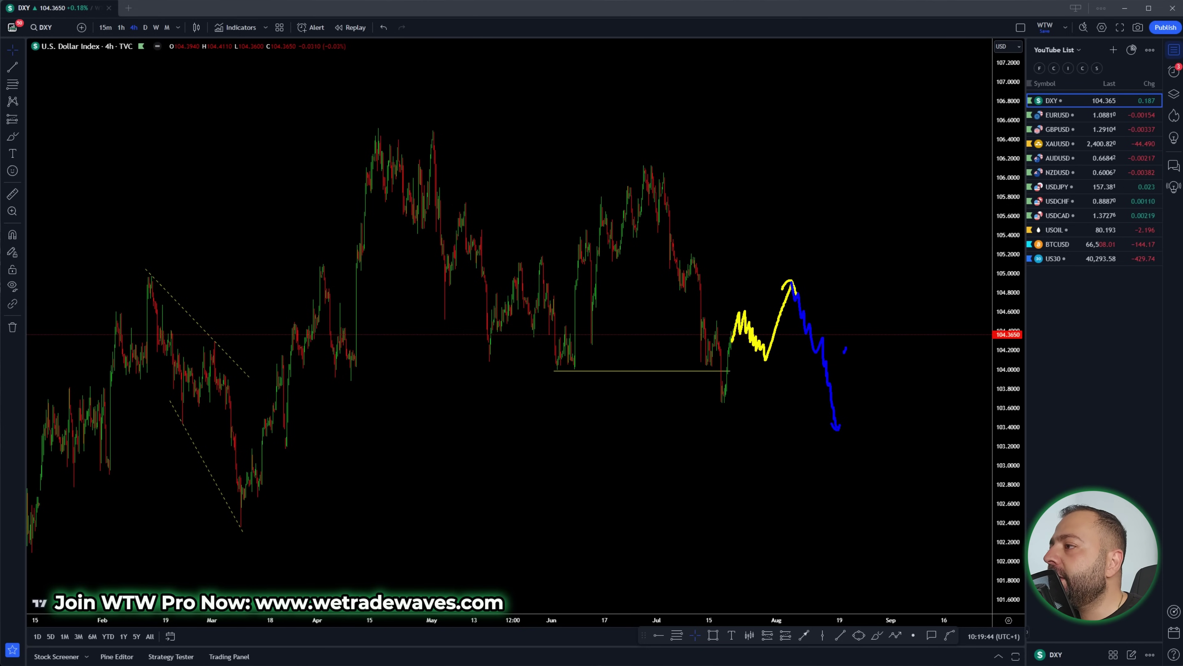
drag(853, 354, 844, 378)
drag(852, 314, 843, 331)
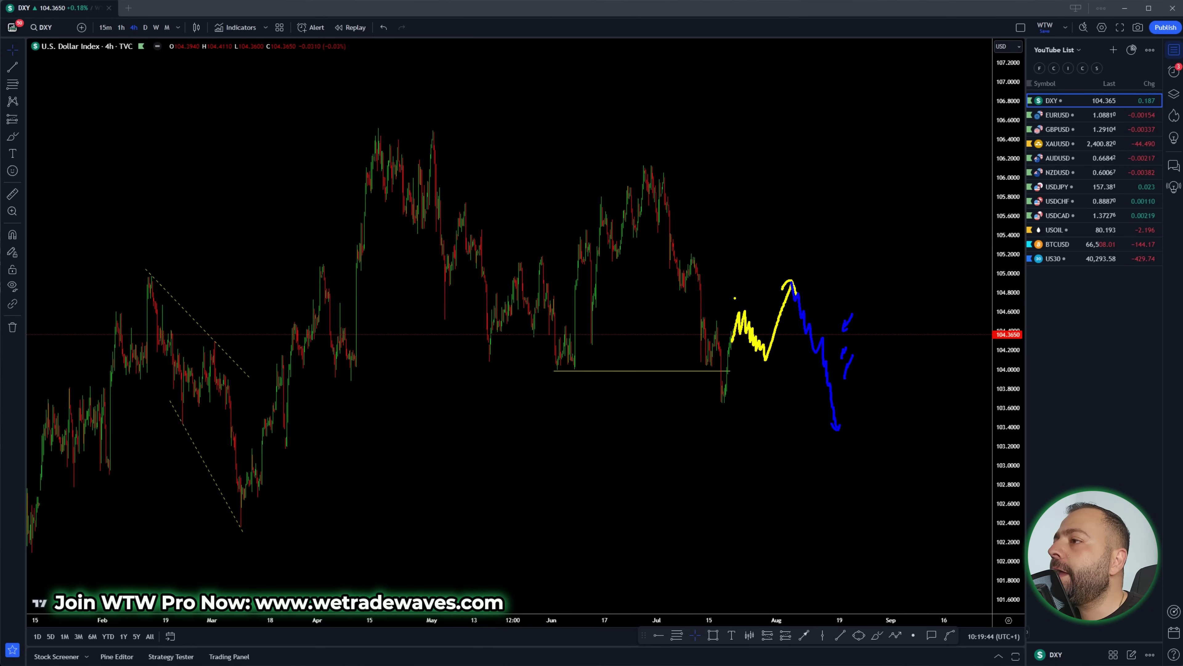
Step: Mark the forecast pullback's low with yellow arrows and its falling leg with a red arrow
mouse_move(781, 371)
mouse_down()
mouse_move(777, 357)
mouse_move(793, 344)
mouse_up()
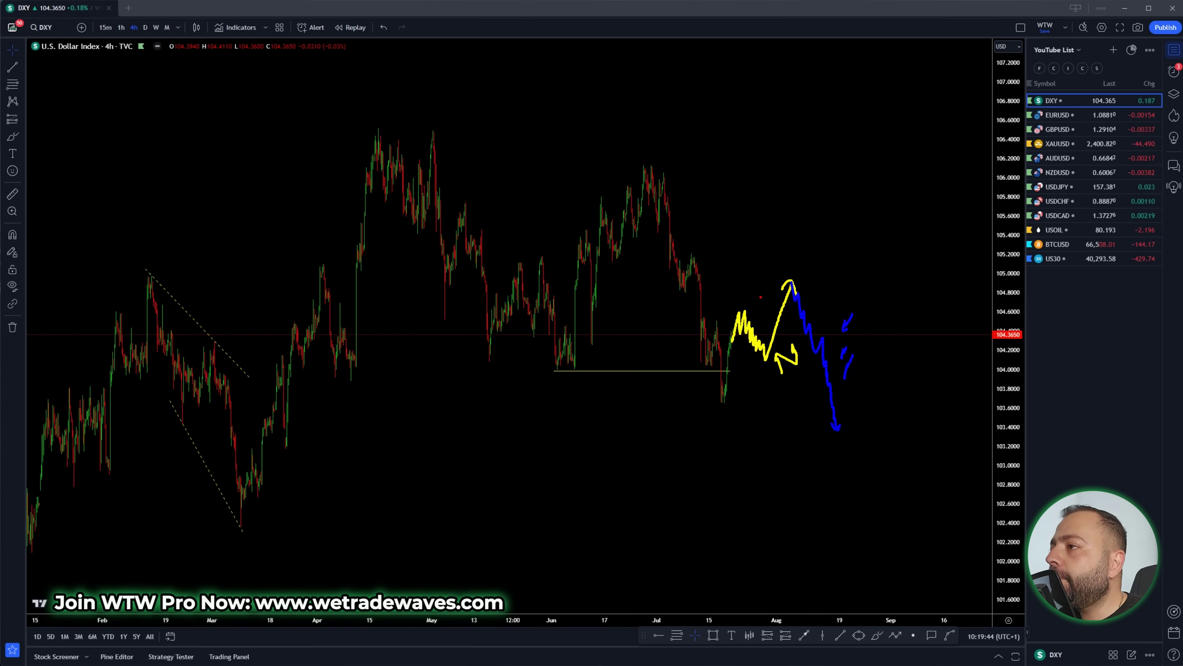
drag(761, 297, 767, 308)
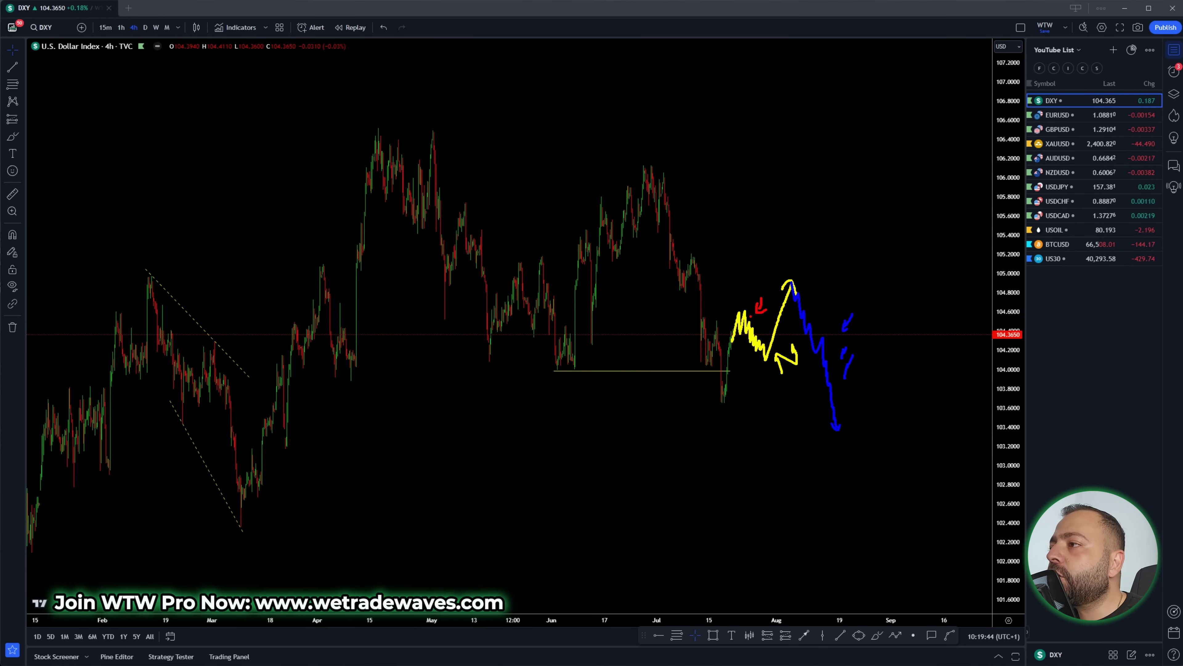
mouse_move(751, 310)
mouse_down()
mouse_move(740, 322)
mouse_move(751, 360)
mouse_move(767, 310)
mouse_up()
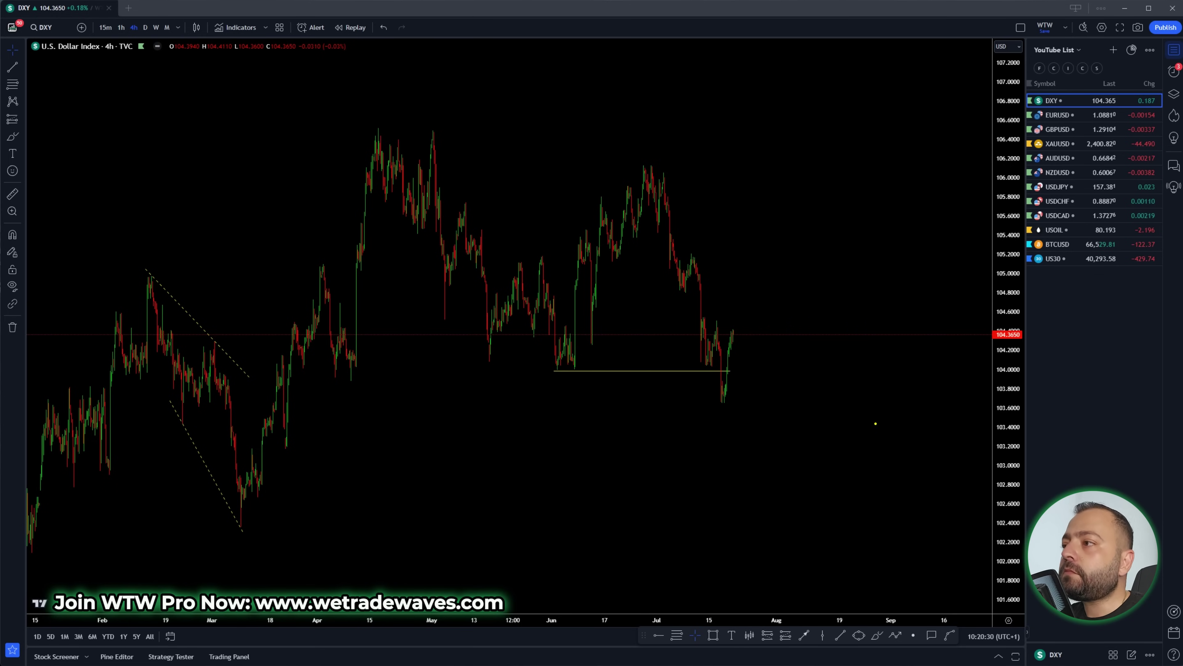
mouse_move(736, 337)
mouse_down()
mouse_move(761, 364)
mouse_move(786, 312)
mouse_up()
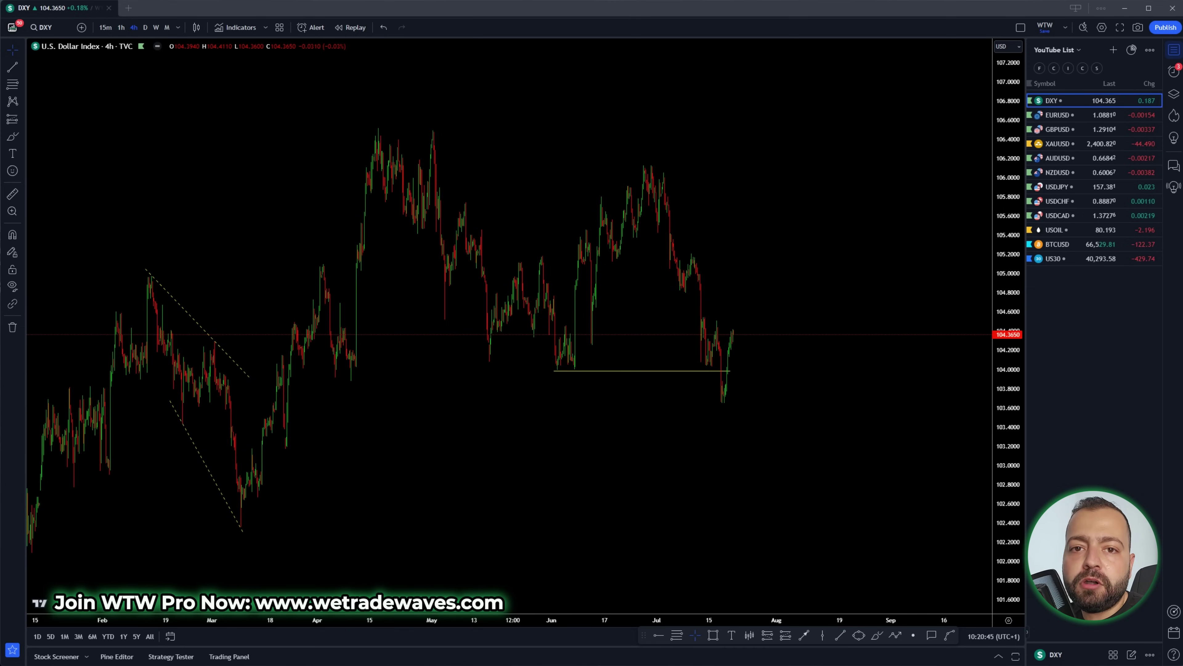
Step: Look through the Forex Pairs, Commodities, Indices, Cryptos and Stocks & Requested Charts watchlists, and go back to Forex Pairs
click(1040, 68)
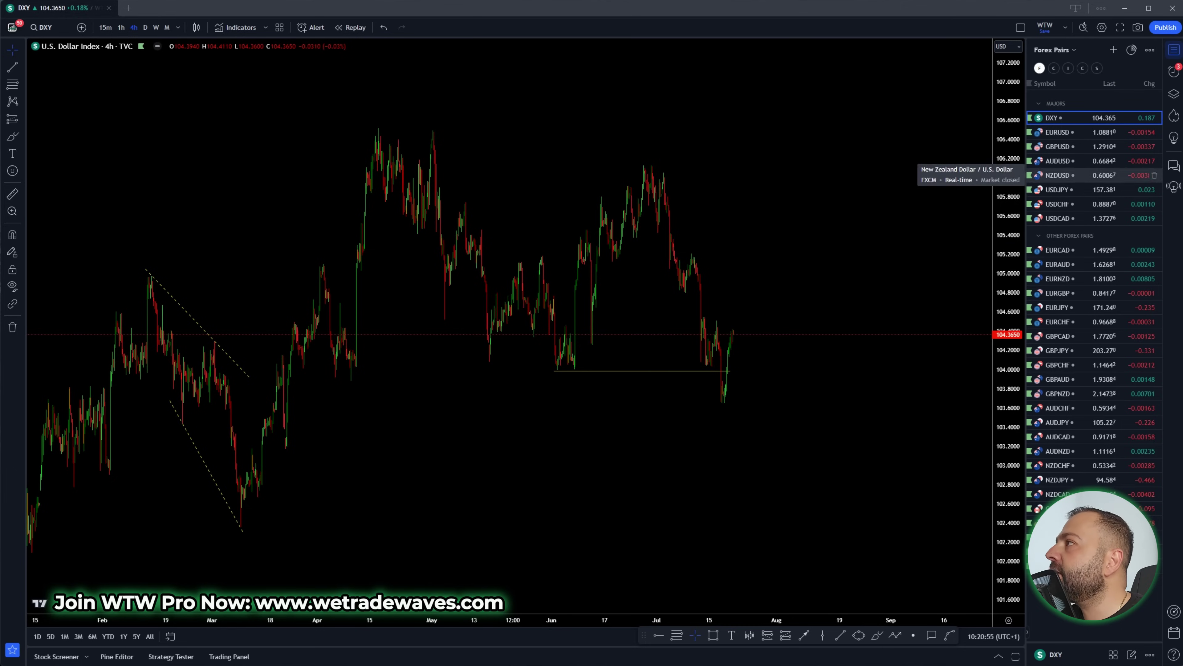
click(1054, 68)
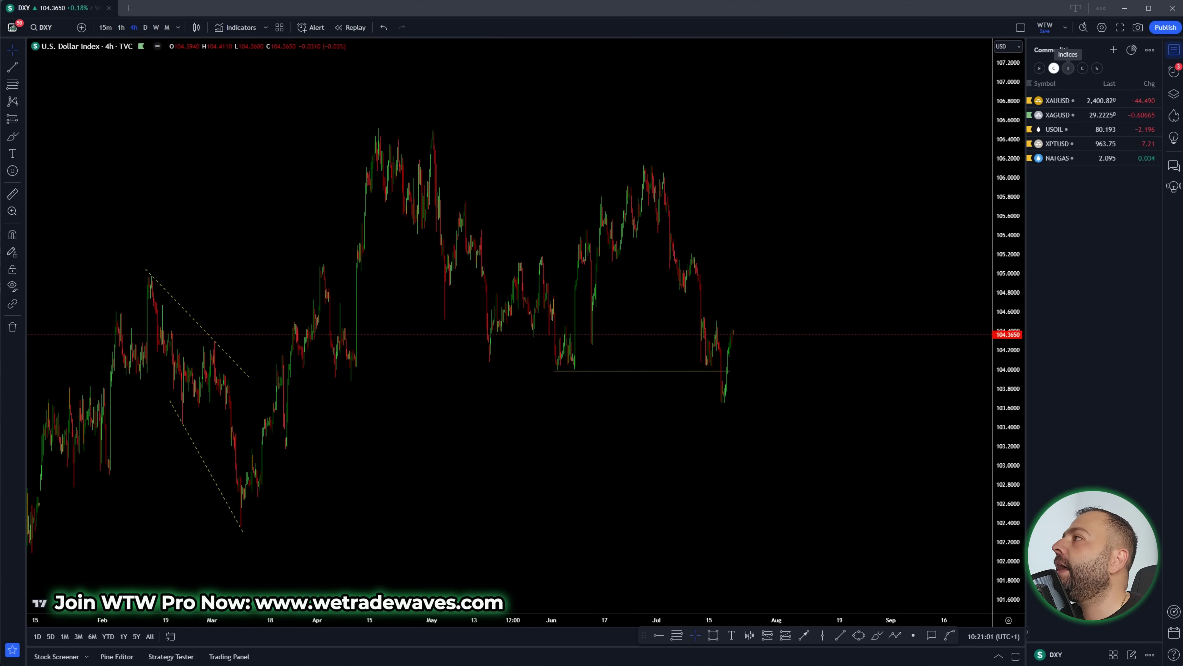
click(1068, 68)
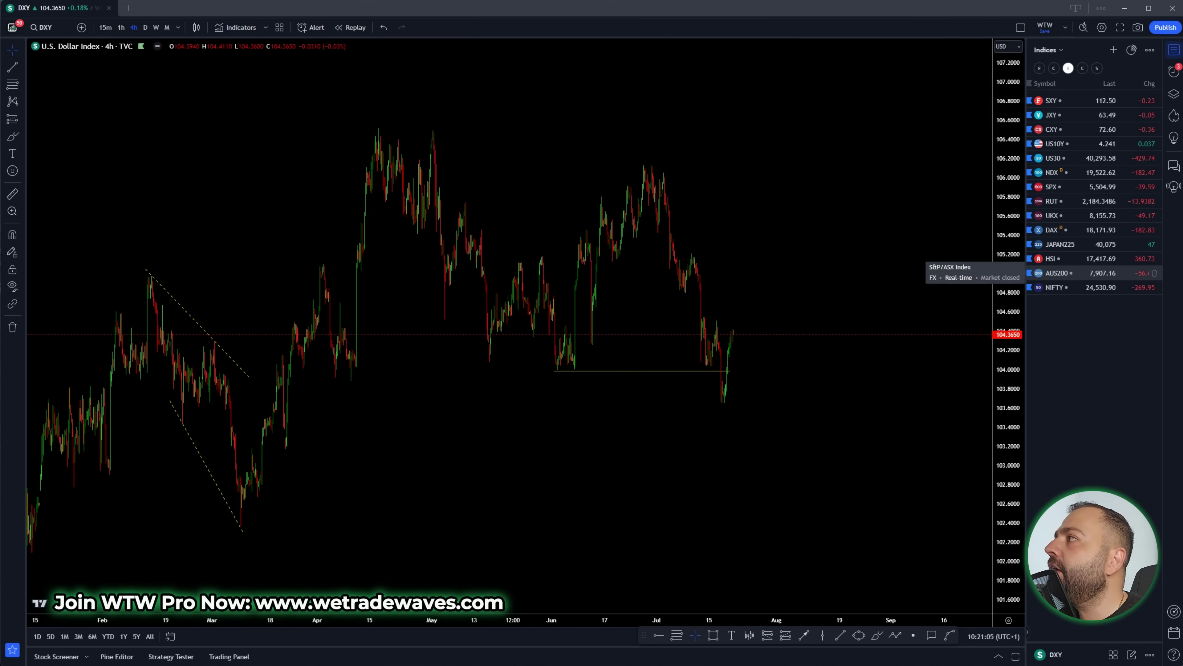
click(1082, 68)
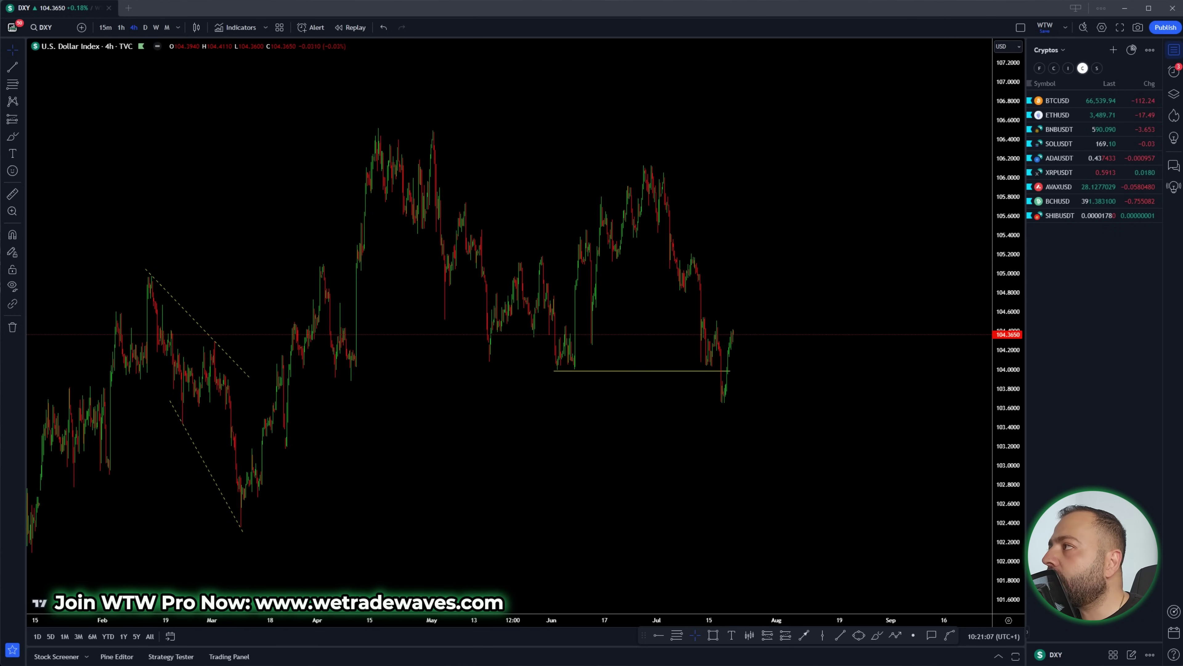
click(1097, 68)
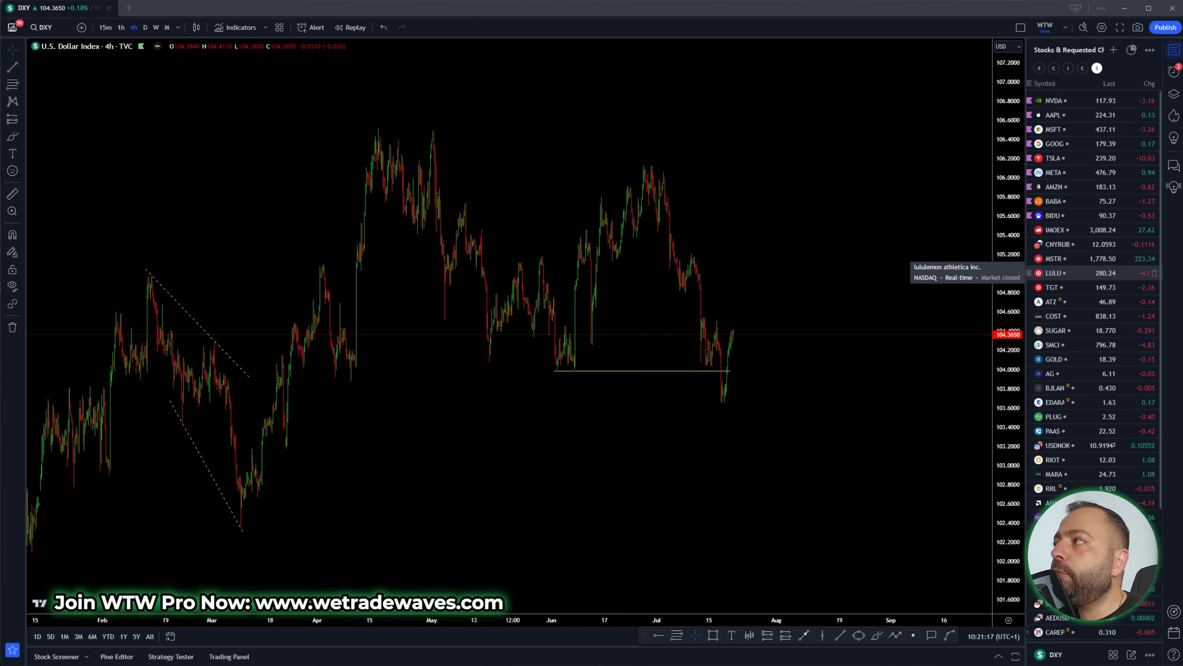
click(1040, 68)
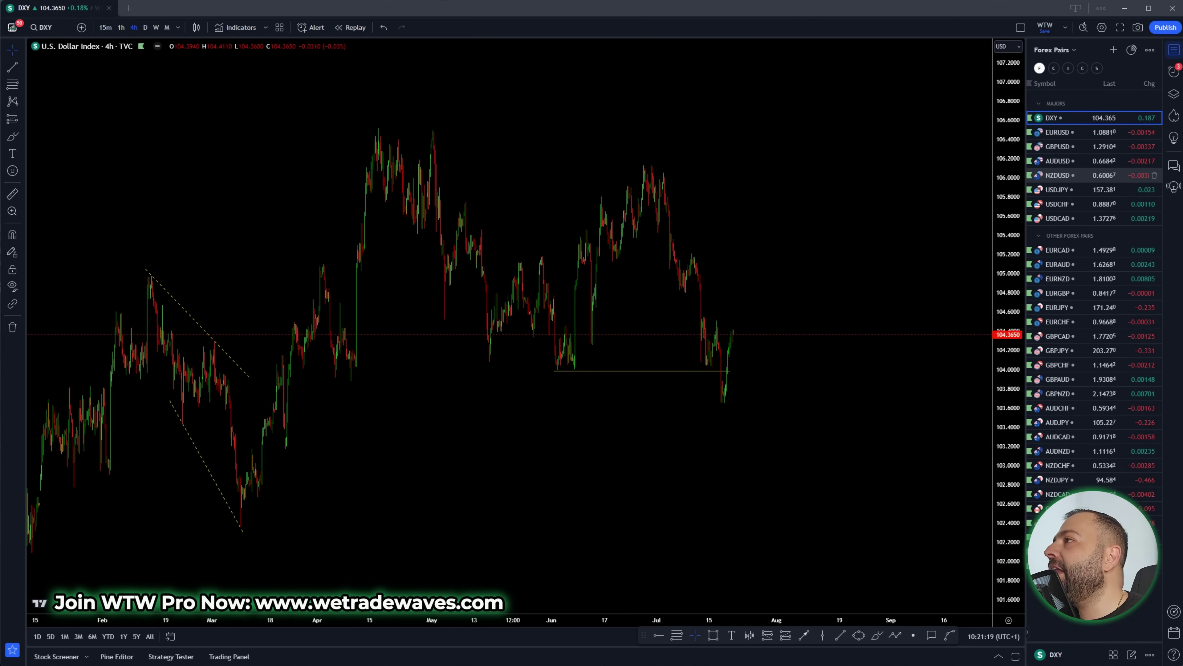
Step: Load the YouTube List watchlist from the saved watchlists
click(1052, 50)
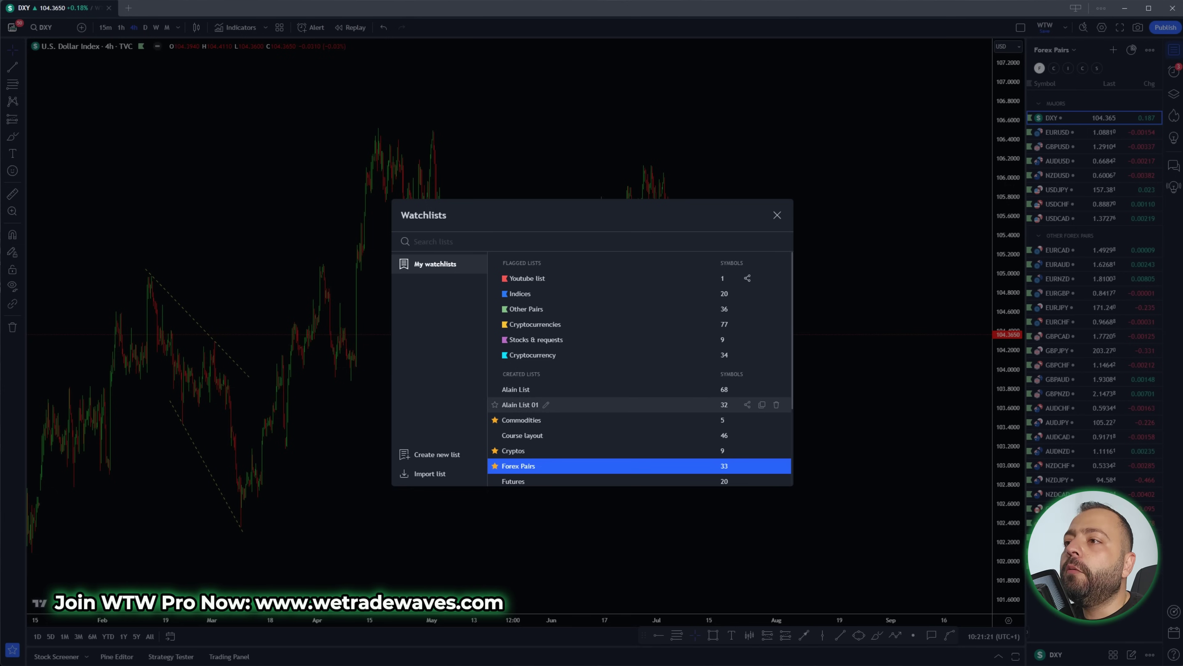
scroll(639, 368, down, 2)
click(518, 444)
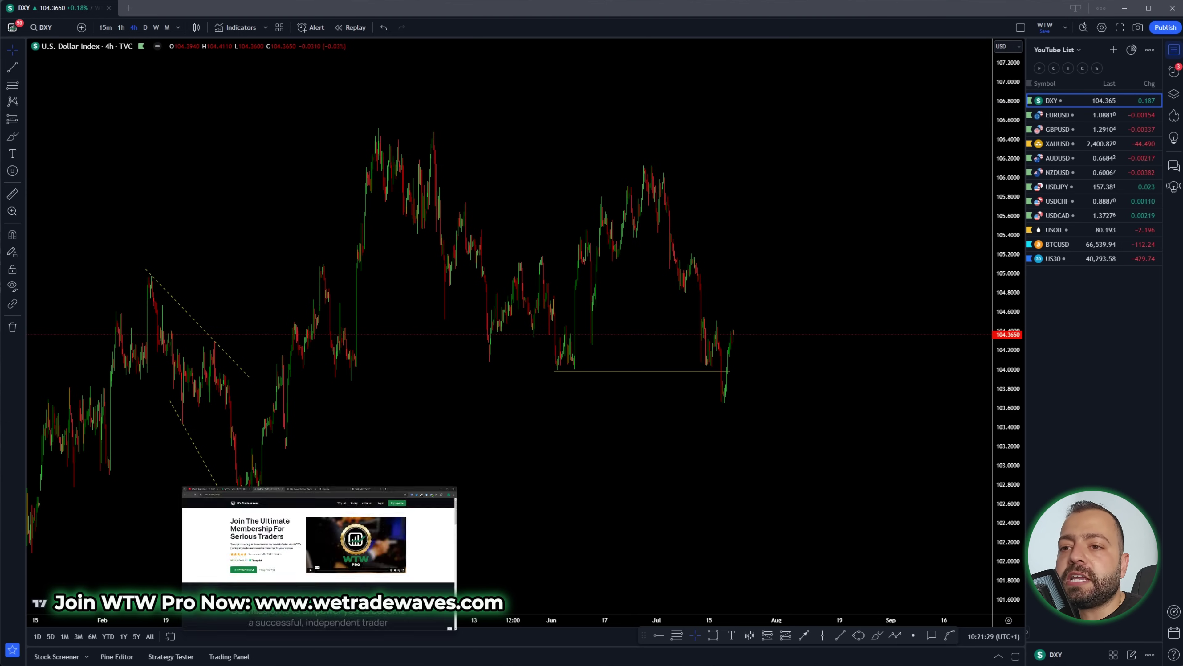
Step: In the browser, bring up the Trades of the W/M/Y page and open the Gold/Silver/Platinum trade chart
key(ctrl+Tab)
key(ctrl+Tab)
key(ctrl+Tab)
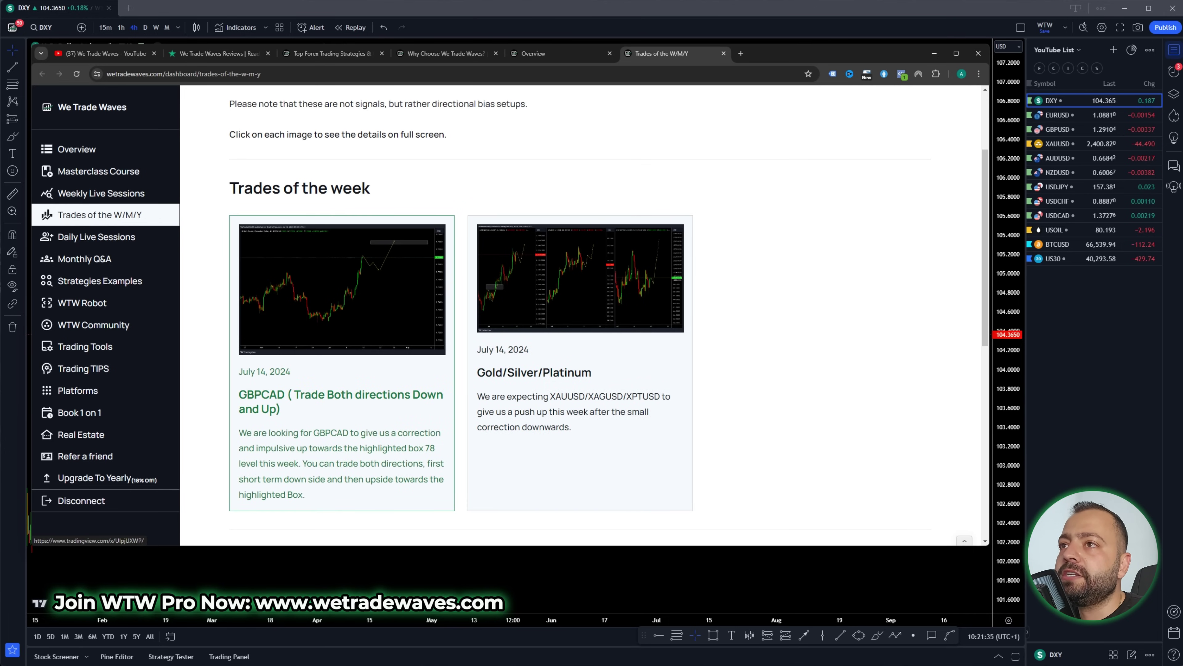
click(580, 279)
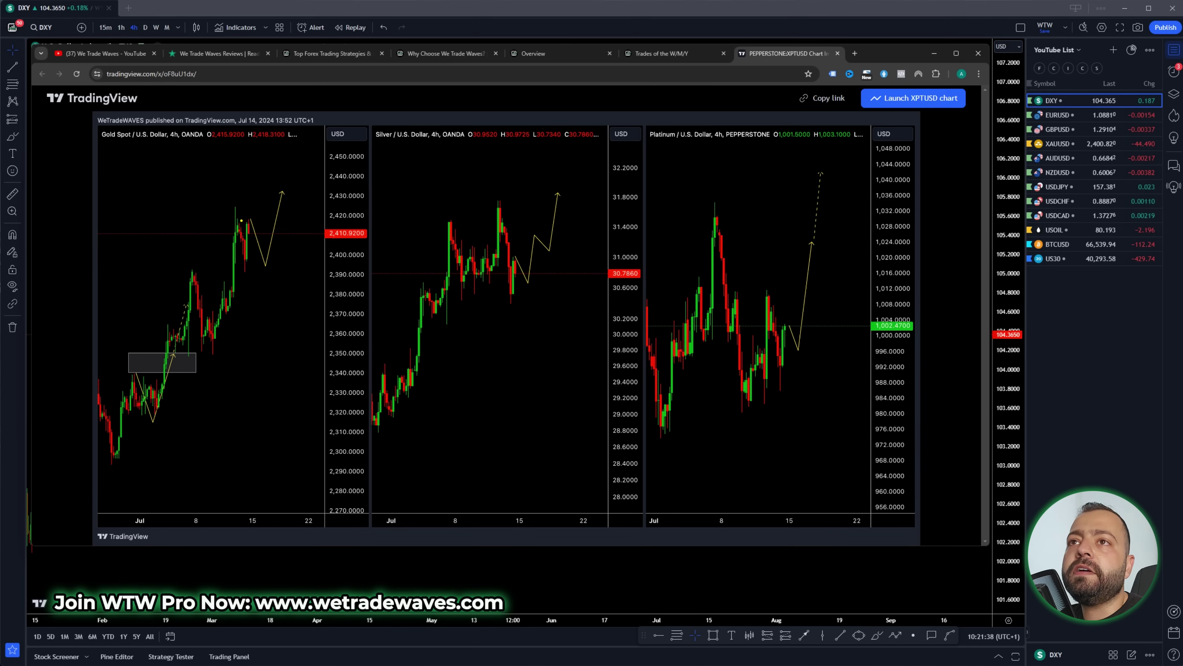
Step: Annotate the trade chart in yellow: rising arrows for the gold and silver forecasts, and underlines beneath the Silver and Platinum titles
mouse_move(249, 218)
mouse_down()
mouse_move(257, 240)
mouse_move(265, 185)
mouse_move(278, 198)
mouse_up()
drag(379, 148, 406, 148)
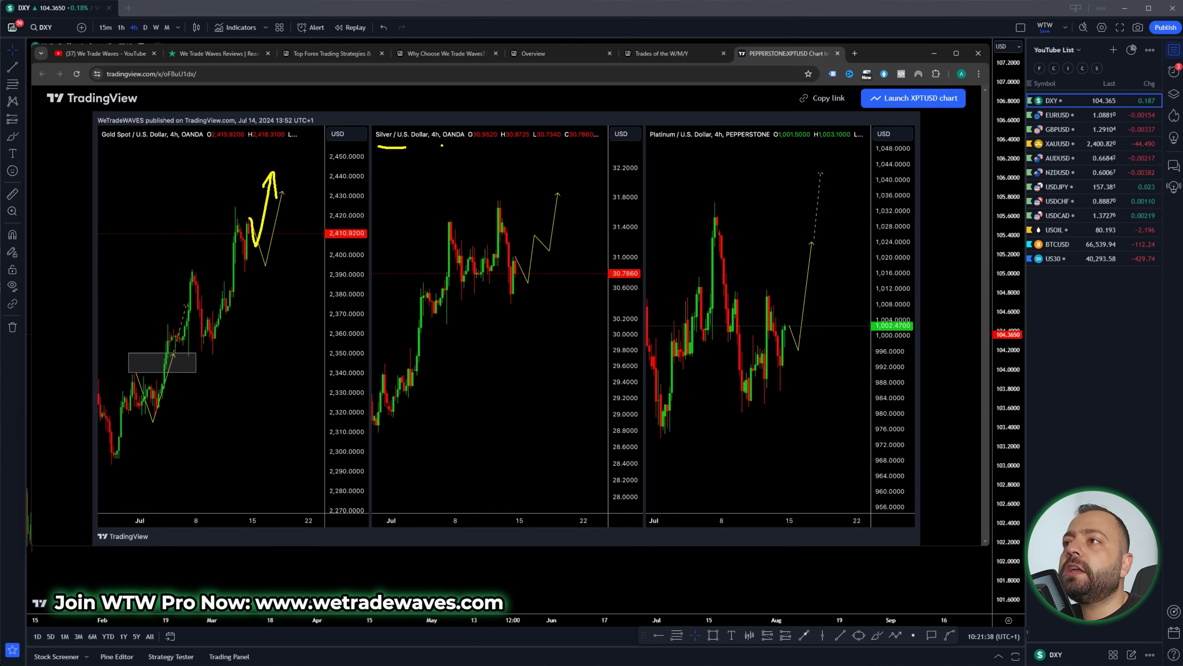
drag(521, 251, 575, 187)
drag(550, 193, 584, 218)
drag(653, 144, 686, 144)
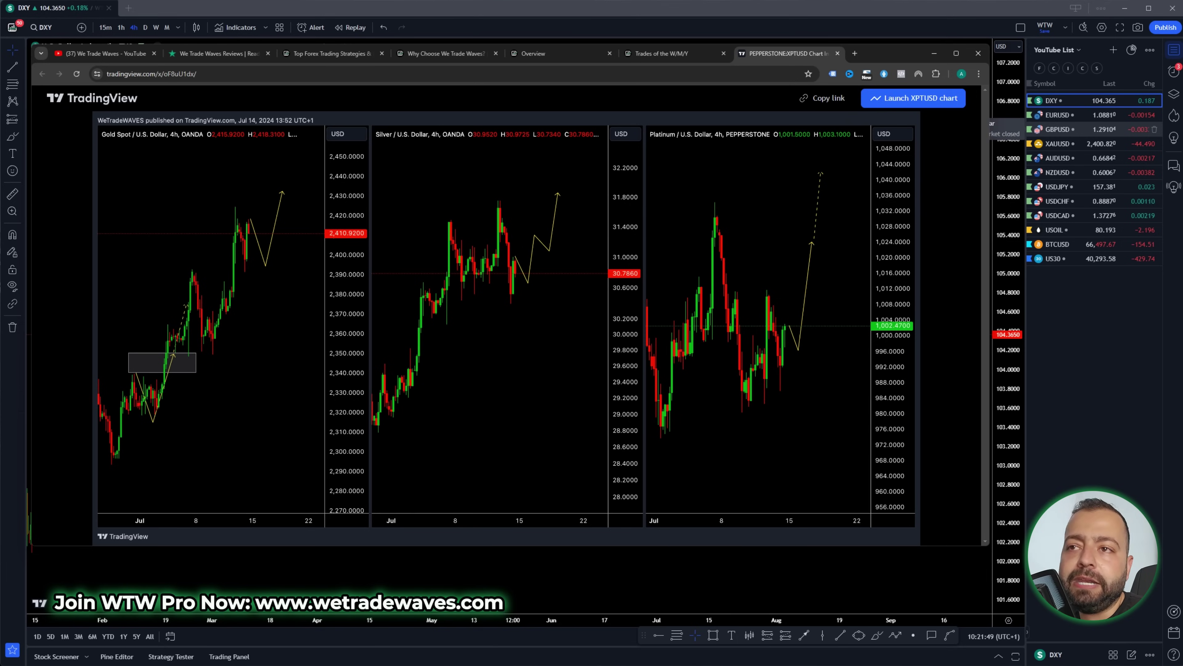
Step: Return to the member dashboard, open the Masterclass Course page and look through its chapter lessons
key(ctrl+shift+Tab)
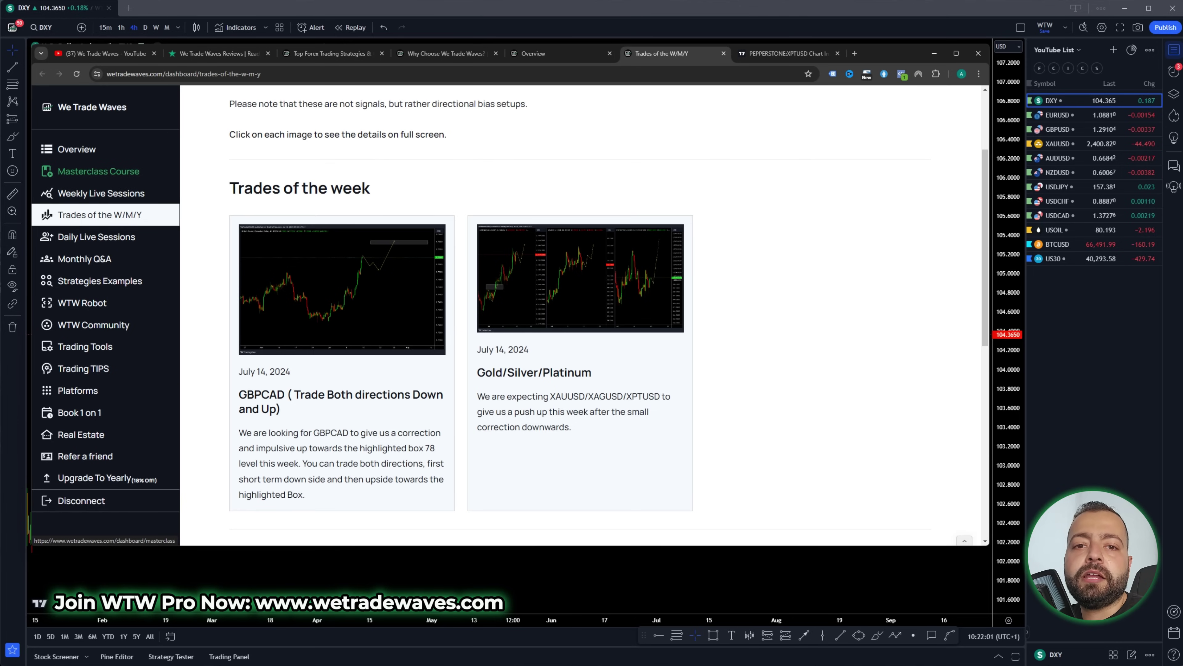
click(98, 171)
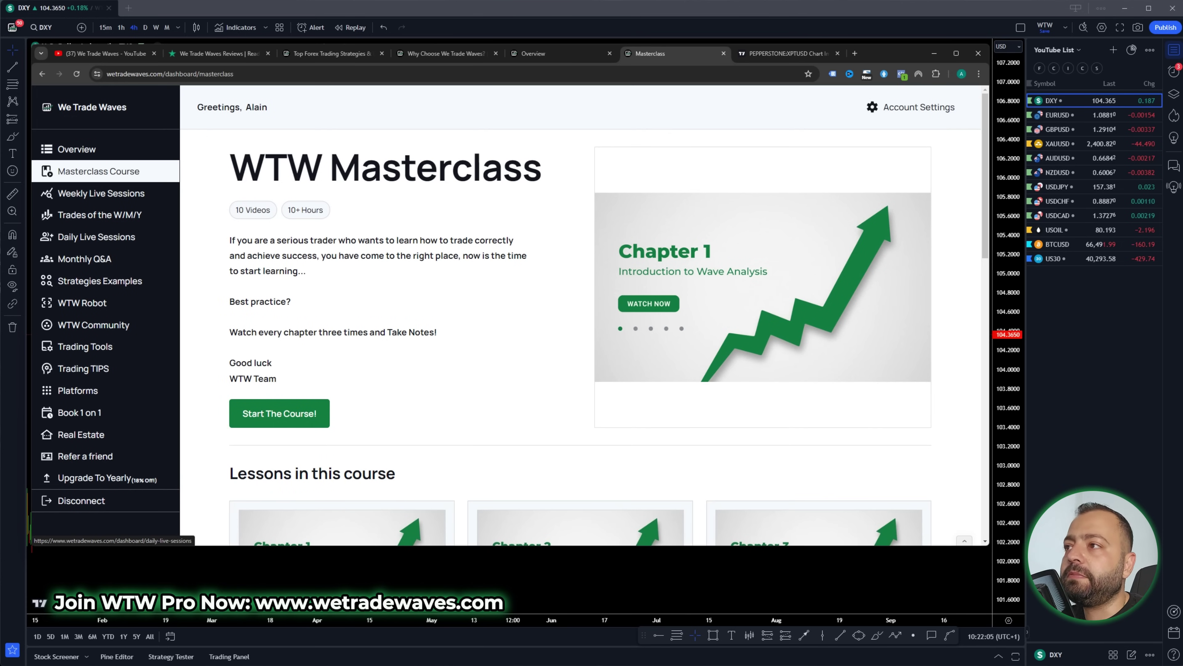
scroll(583, 315, down, 5)
scroll(342, 303, down, 5)
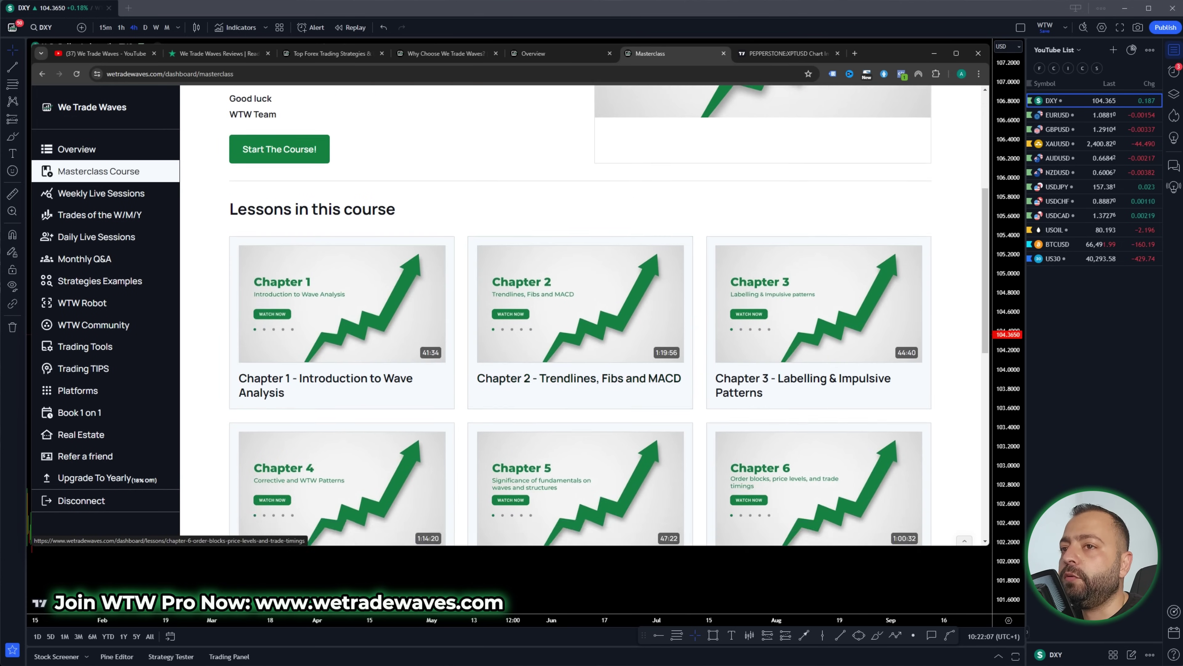
scroll(342, 303, down, 5)
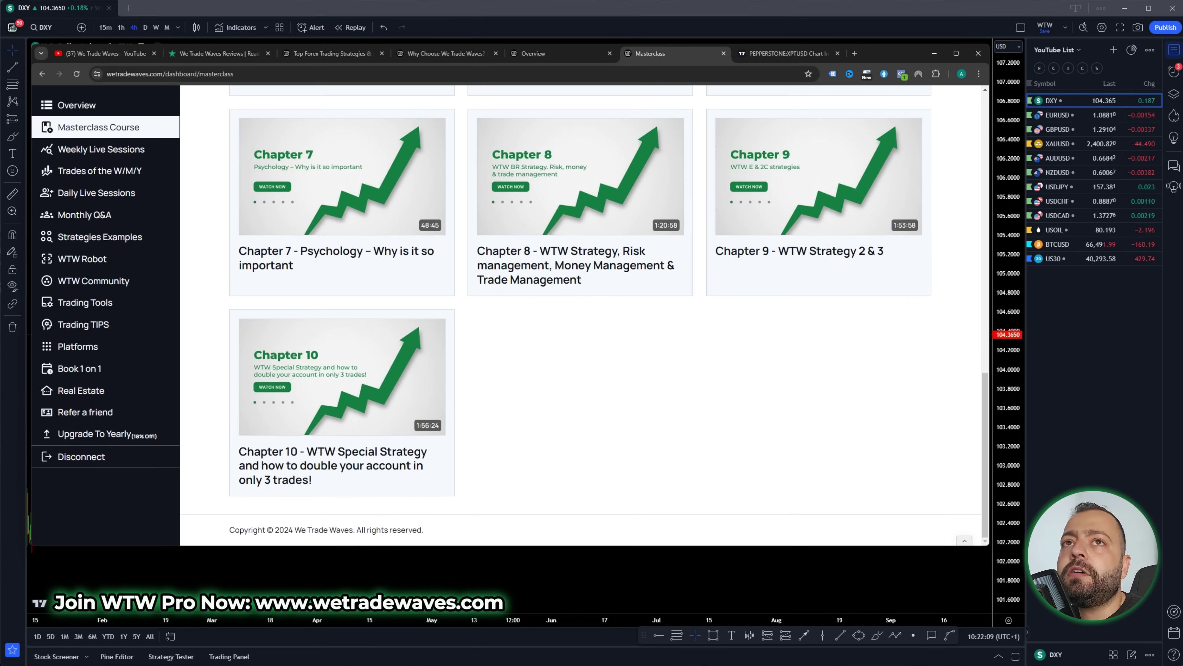
scroll(466, 382, up, 10)
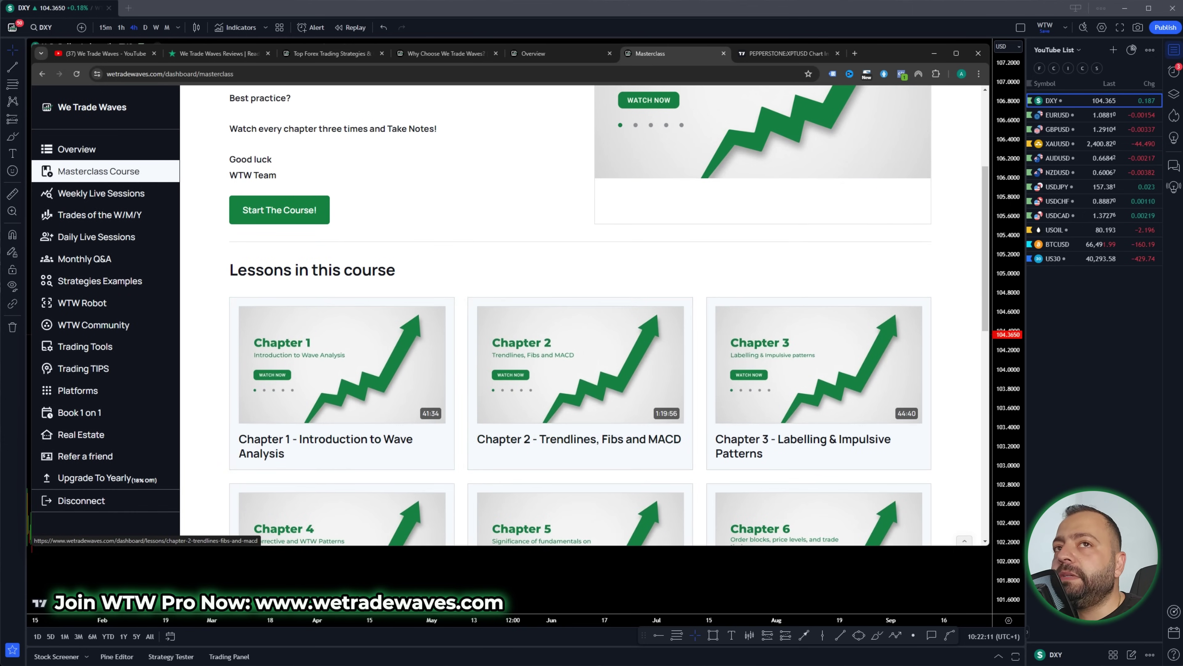
scroll(580, 355, up, 2)
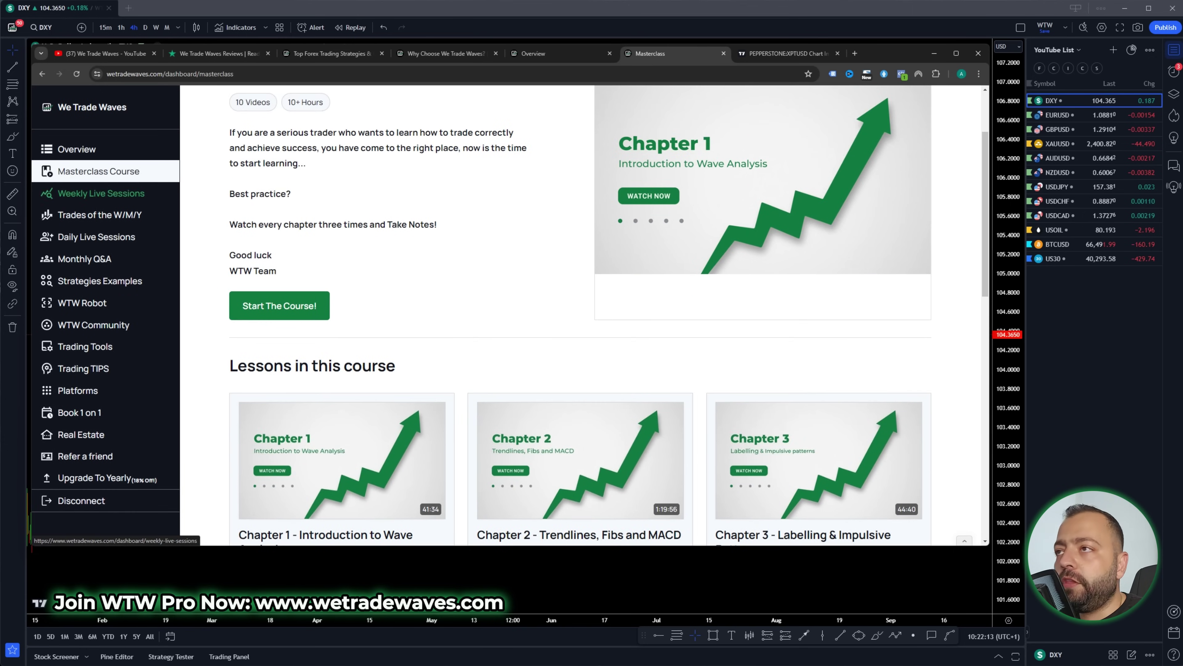
Step: Open the Daily Live Sessions page, highlight the weekly session schedule, and return to the U.S. Dollar Index chart
click(96, 237)
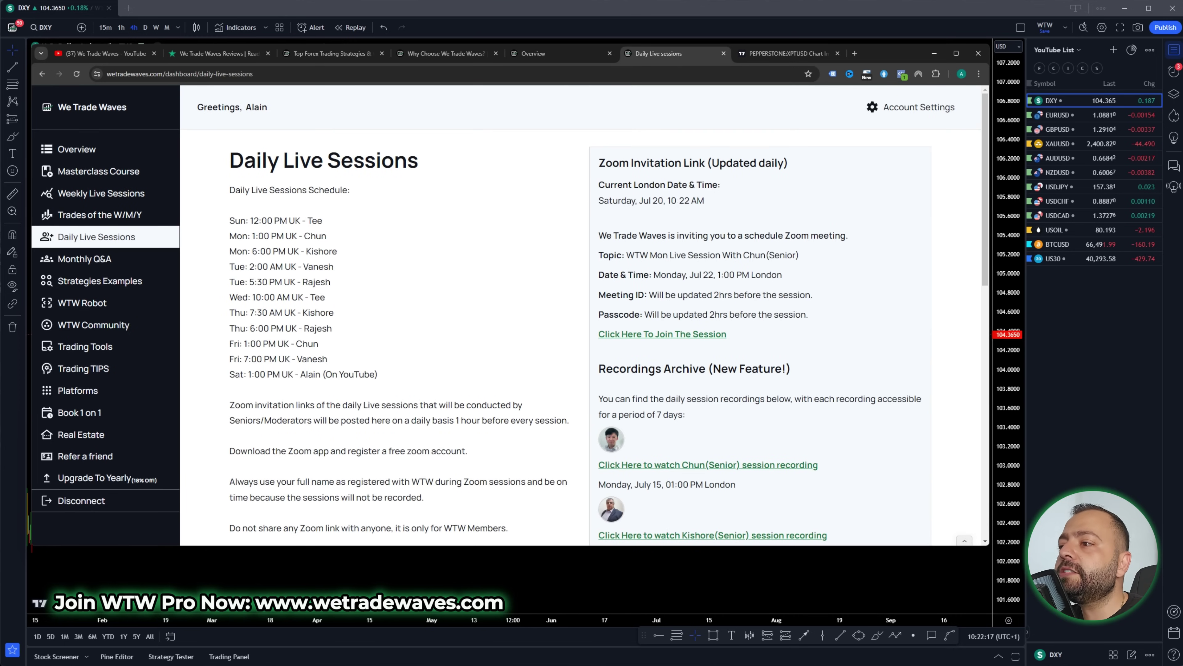
scroll(585, 319, down, 5)
scroll(584, 319, up, 5)
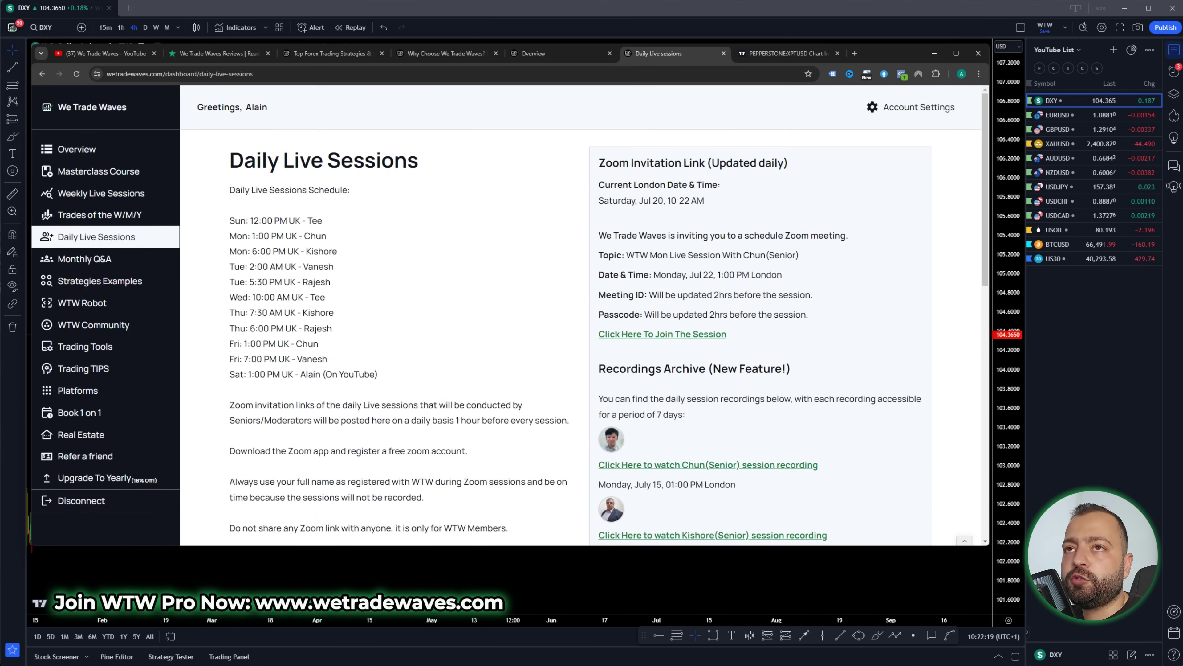
drag(230, 217, 378, 375)
click(378, 375)
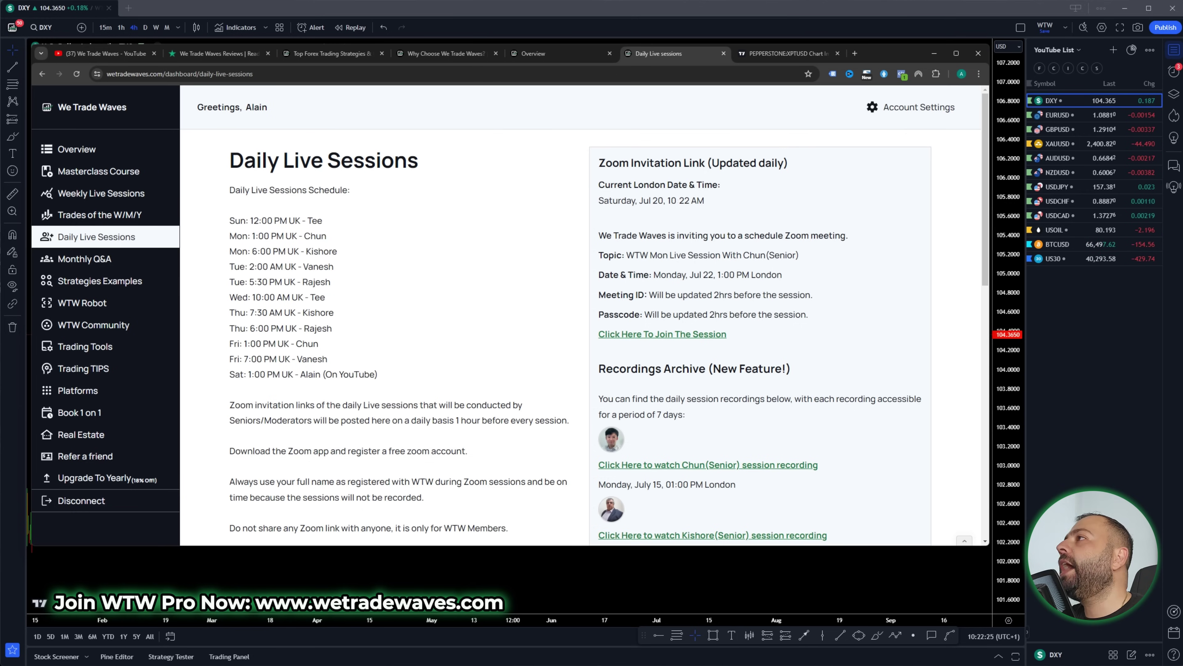
click(935, 53)
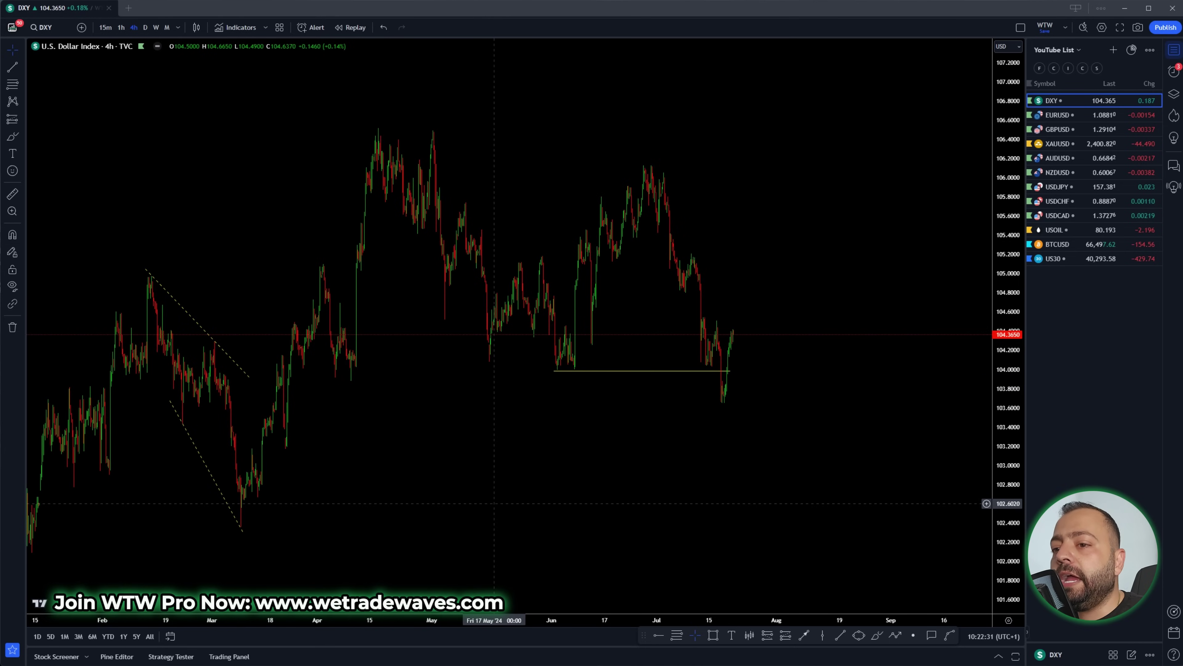
Step: Switch to the WeTradeWAVES Slack workspace and open the direct messages with the UK moderator to view the FTMO payout certificate
key(alt+Tab)
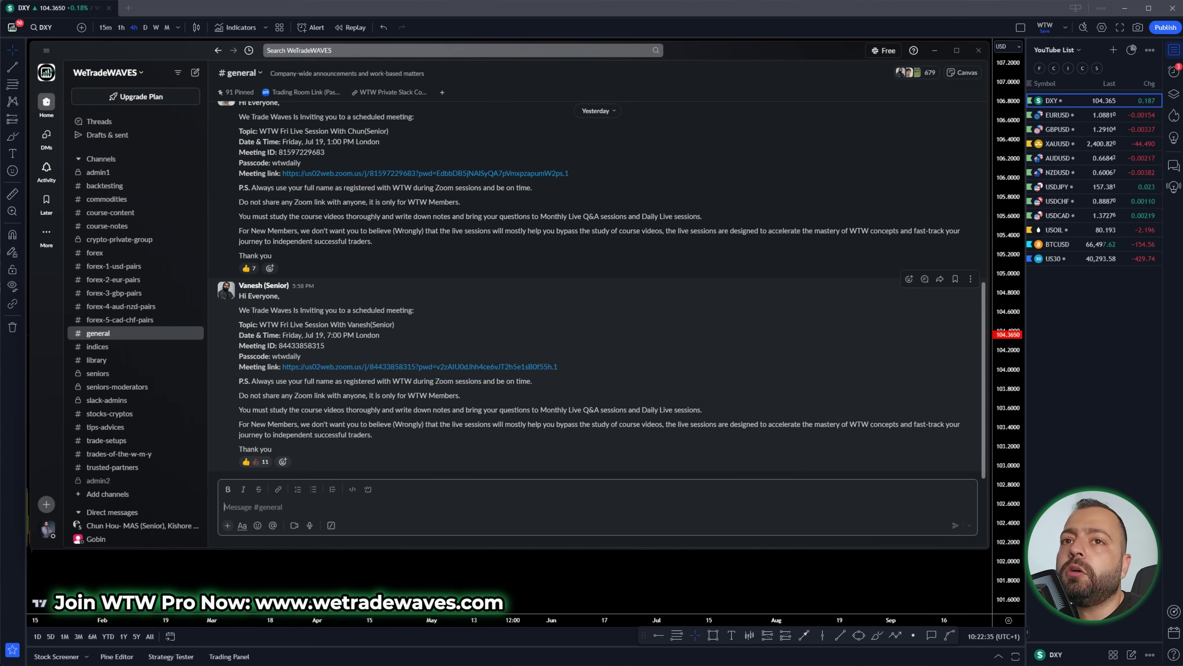
scroll(135, 498, down, 5)
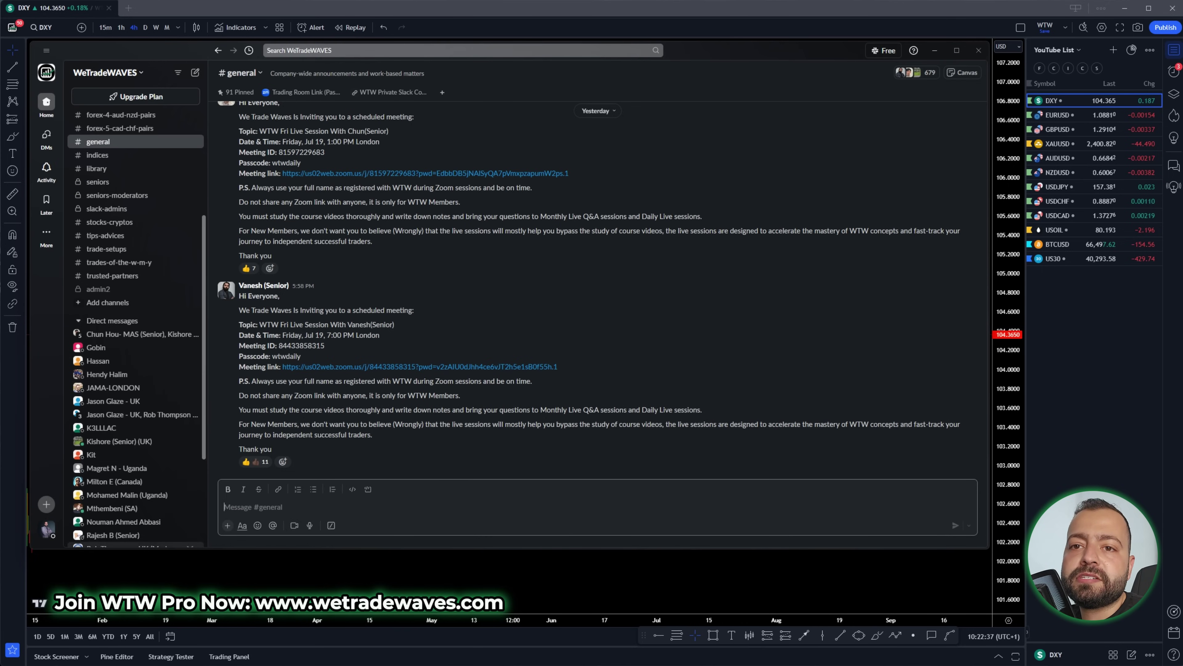
scroll(135, 497, down, 1)
click(135, 500)
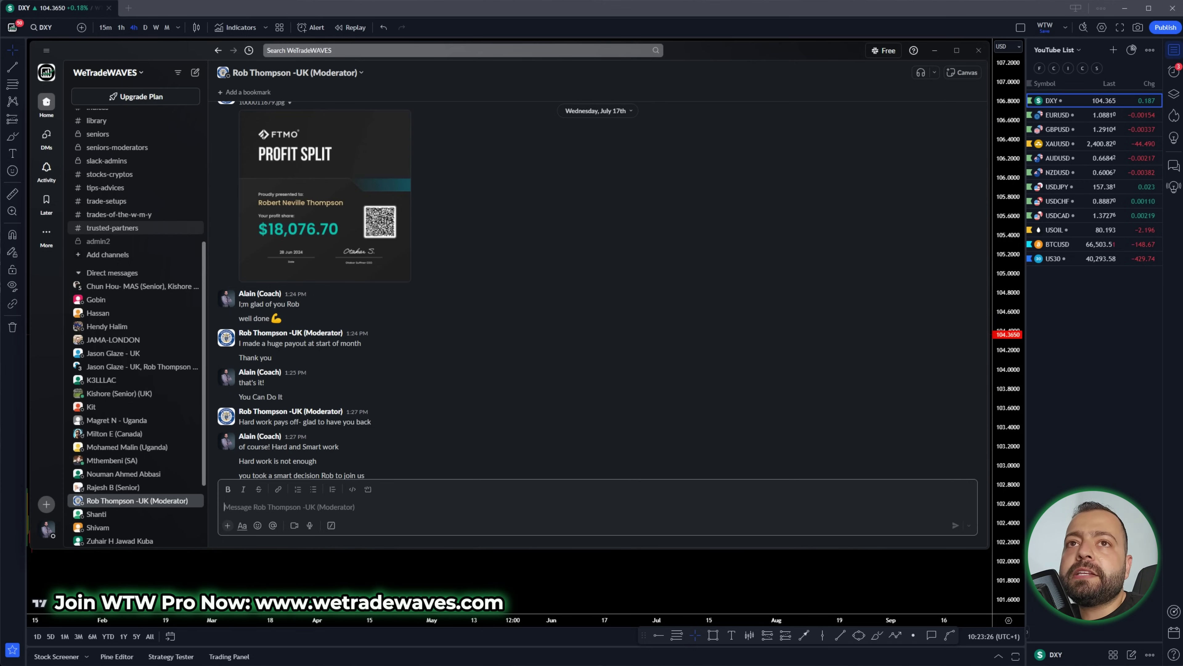
Step: View the trade history screenshot posted in the trusted-partners channel, and go back to the general channel
click(113, 228)
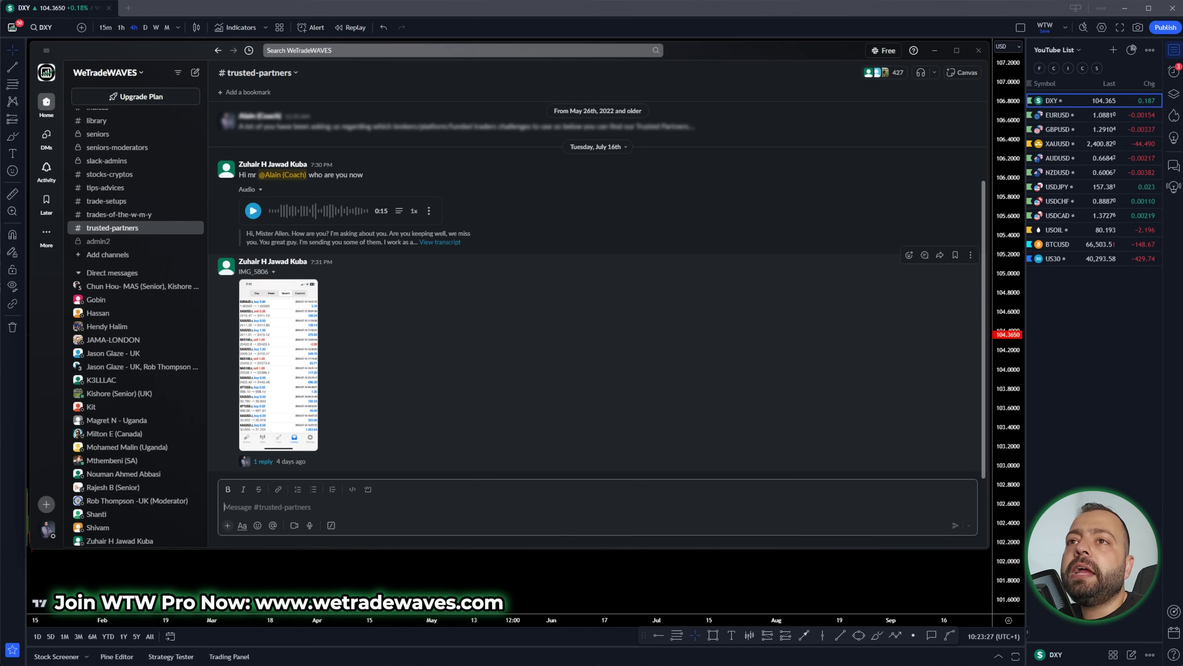
click(278, 363)
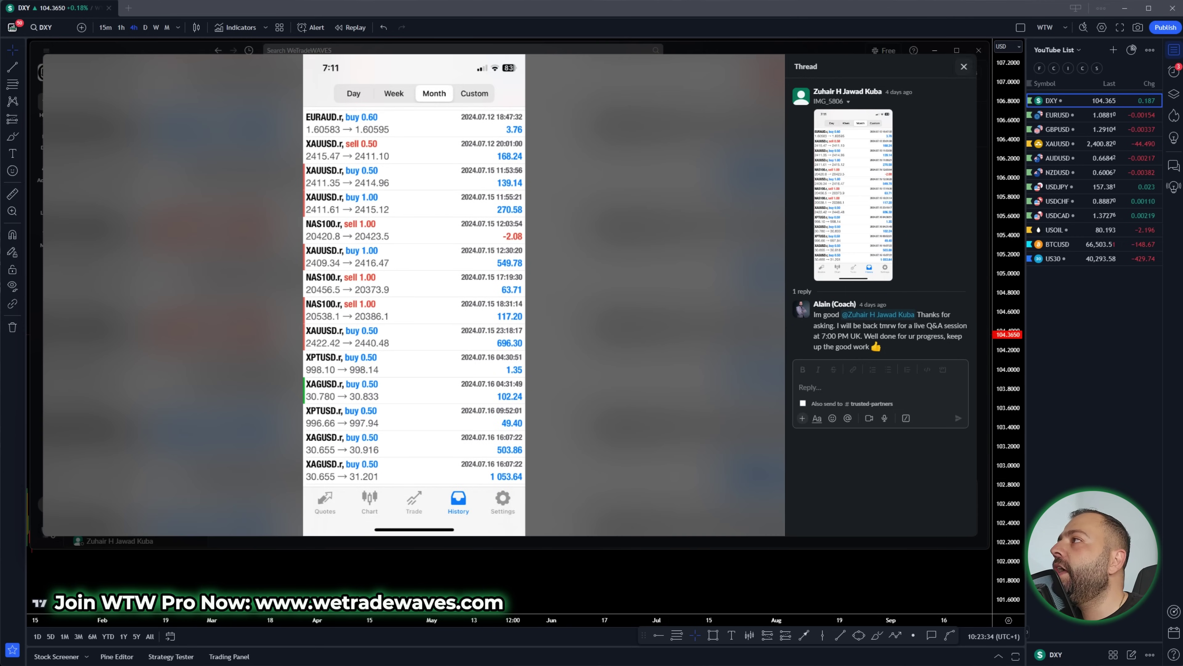
key(Escape)
scroll(135, 326, up, 2)
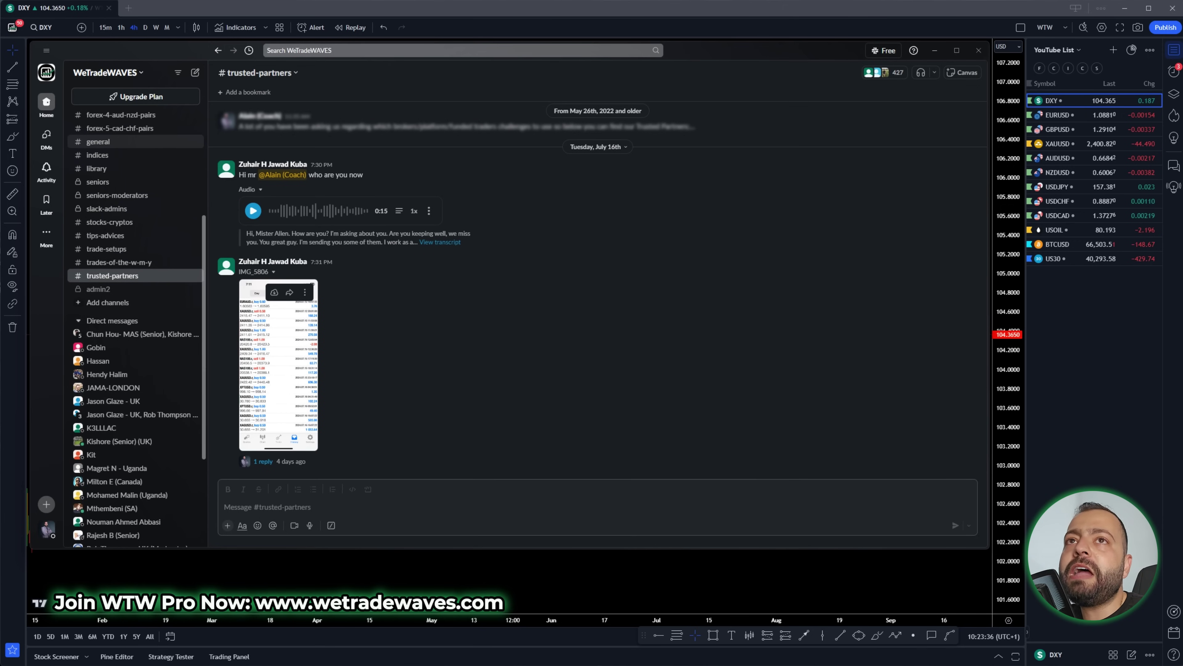
click(98, 141)
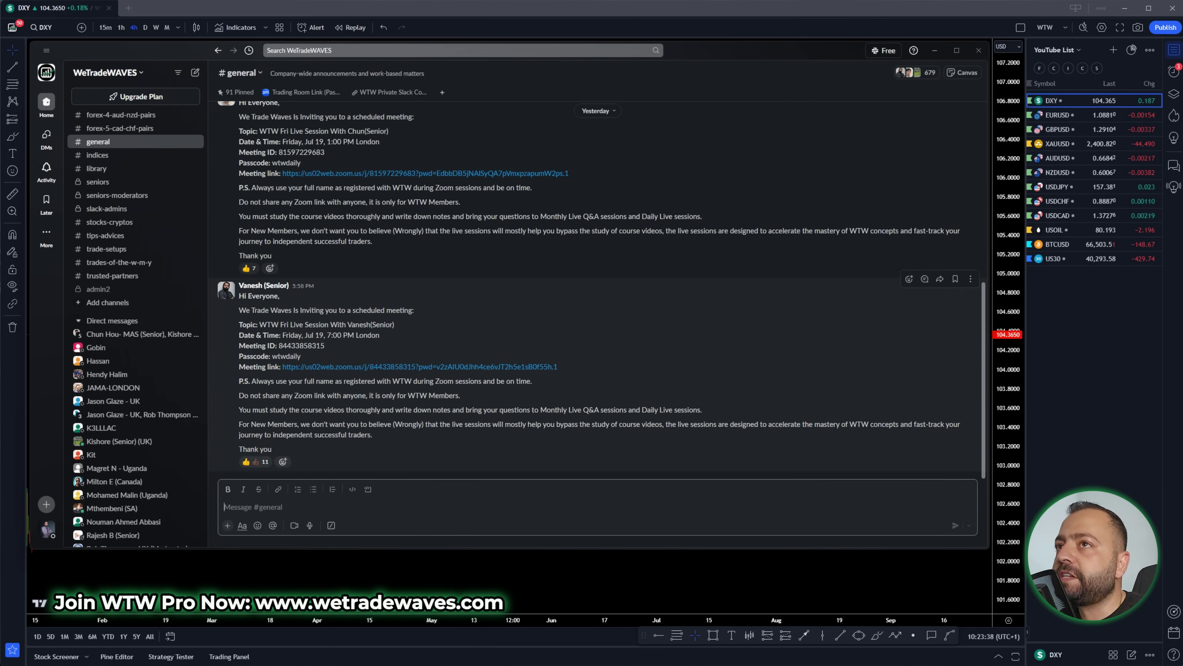
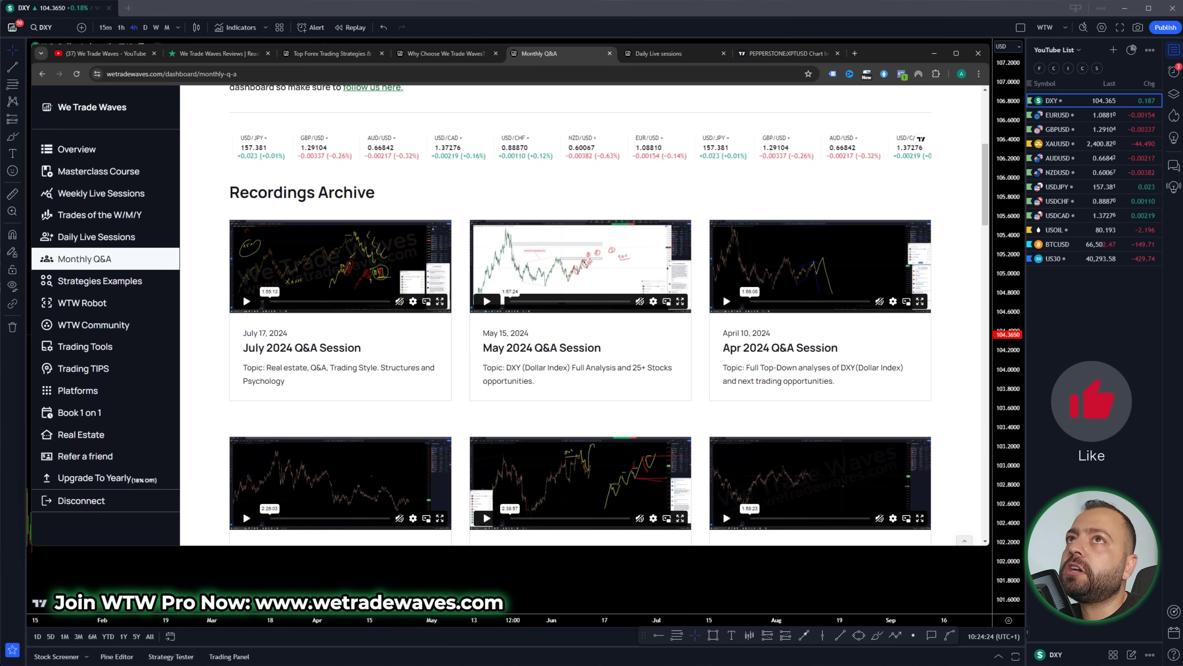
Step: Glance at the Trustpilot page, look through the Monthly Q&A recordings archive, and return to the U.S. Dollar Index chart
key(ctrl+2)
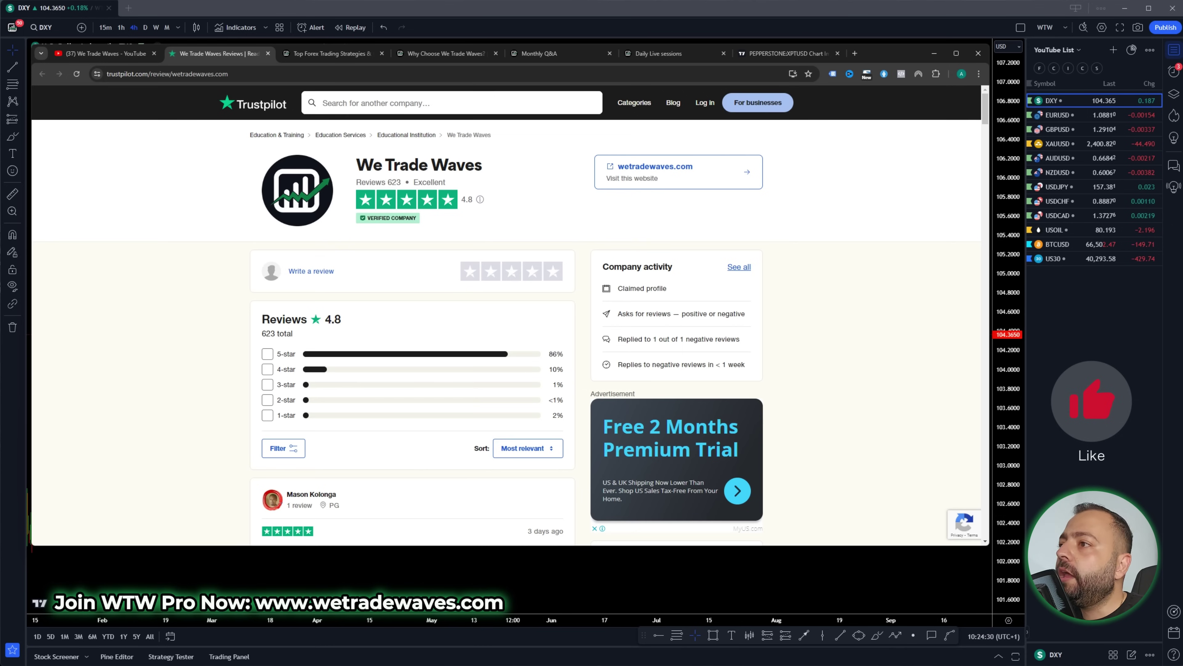
key(ctrl+7)
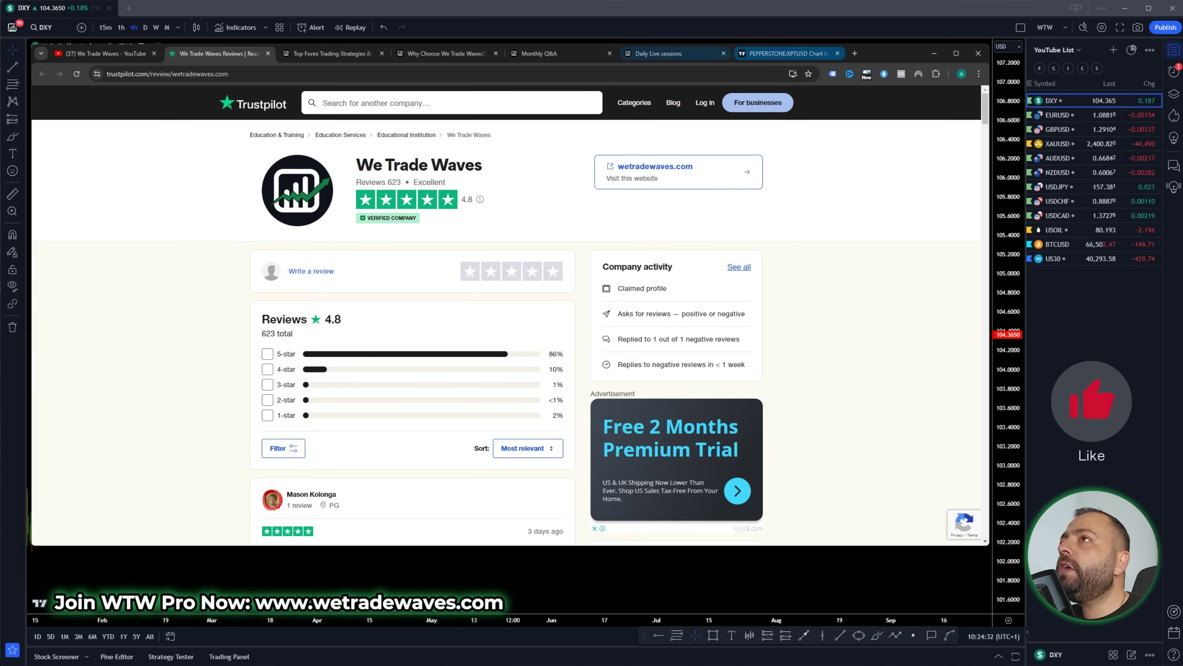
key(ctrl+shift+Tab)
key(ctrl+shift+Tab)
scroll(723, 510, down, 1)
scroll(723, 480, down, 1)
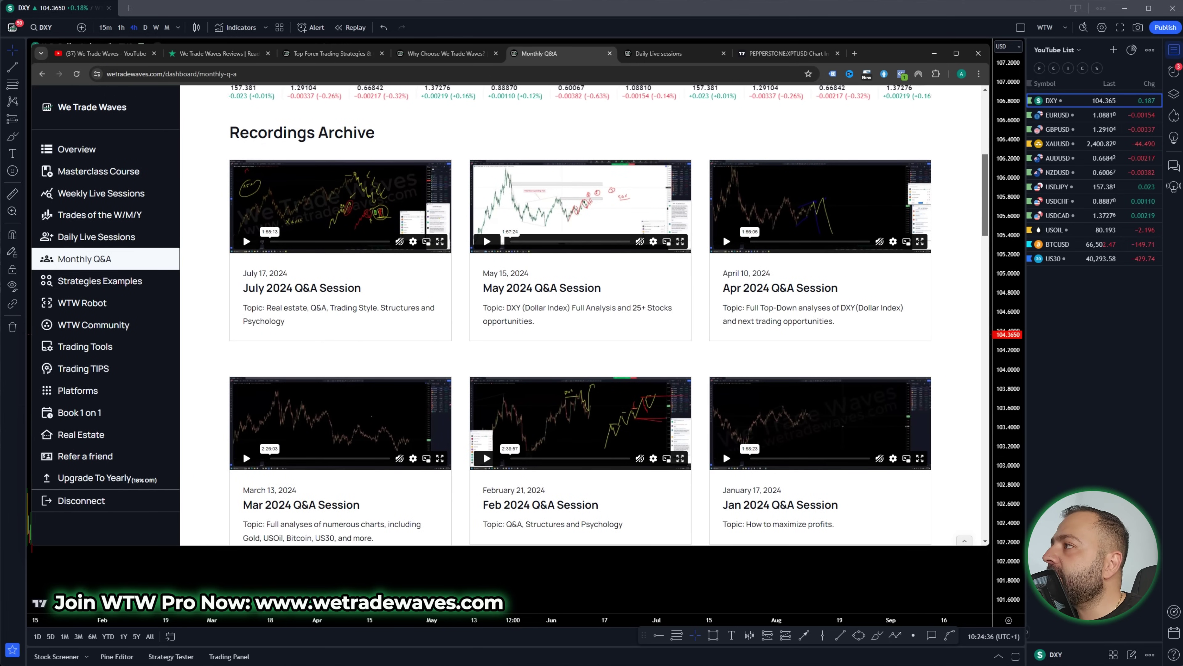
scroll(723, 449, up, 2)
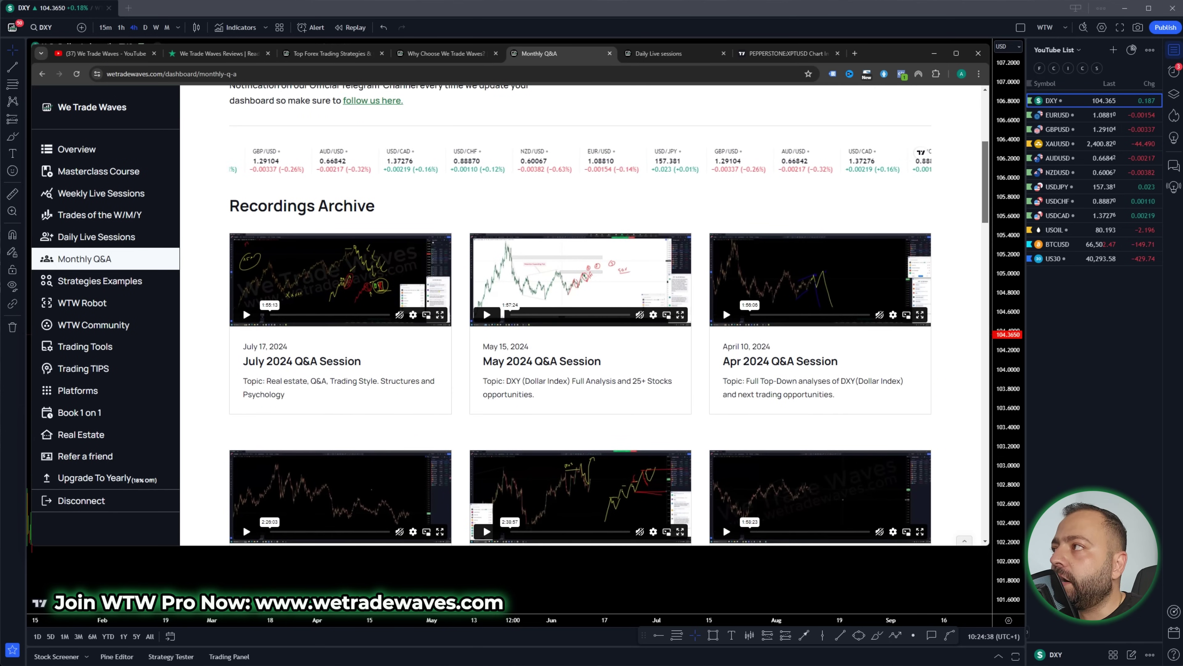
scroll(580, 316, down, 20)
scroll(580, 316, down, 3)
scroll(242, 401, up, 20)
scroll(243, 401, up, 5)
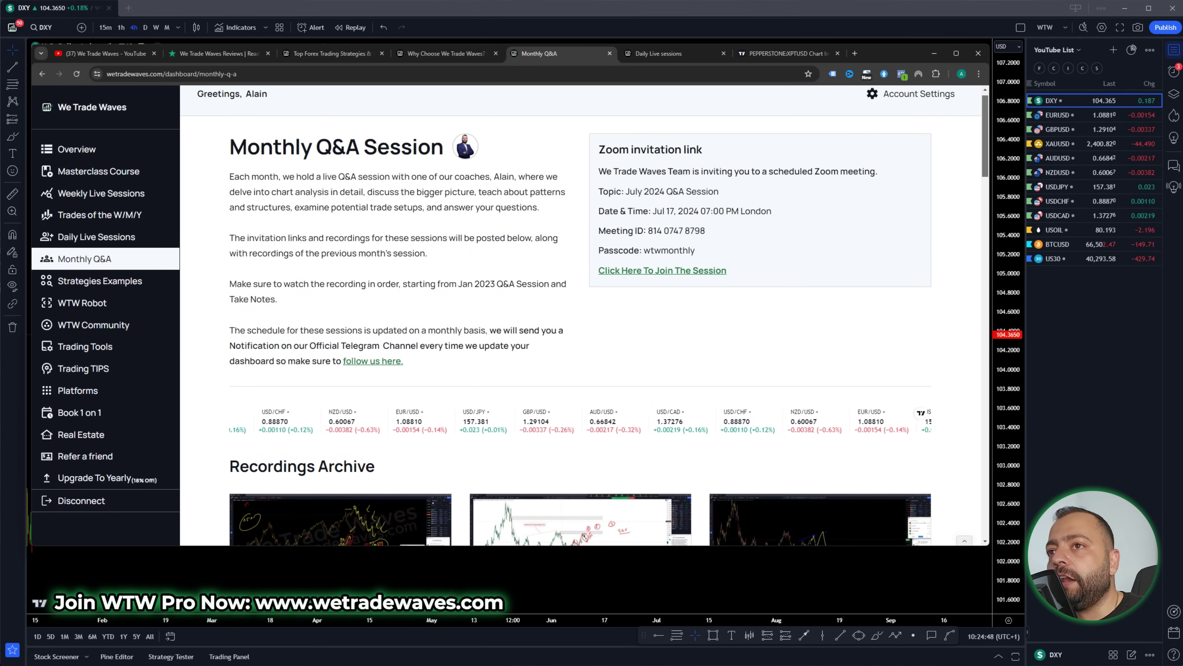
click(934, 53)
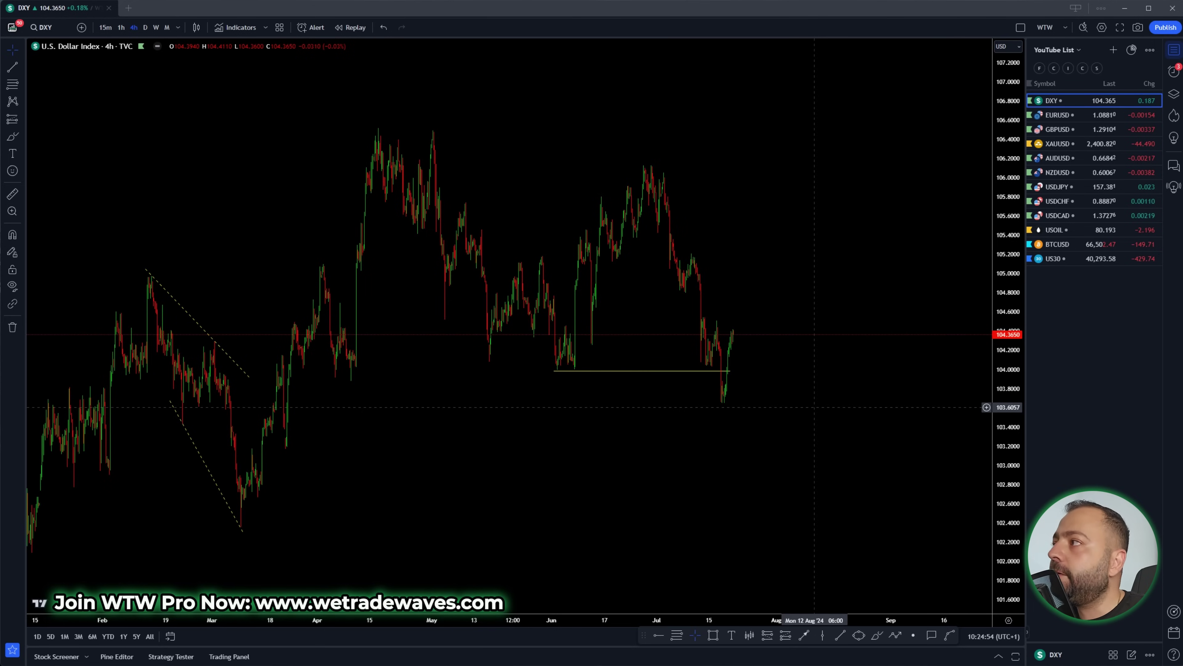
Step: Read through the We Trade Waves customer reviews on Trustpilot in the browser, and return to the U.S. Dollar Index chart
key(alt+Tab)
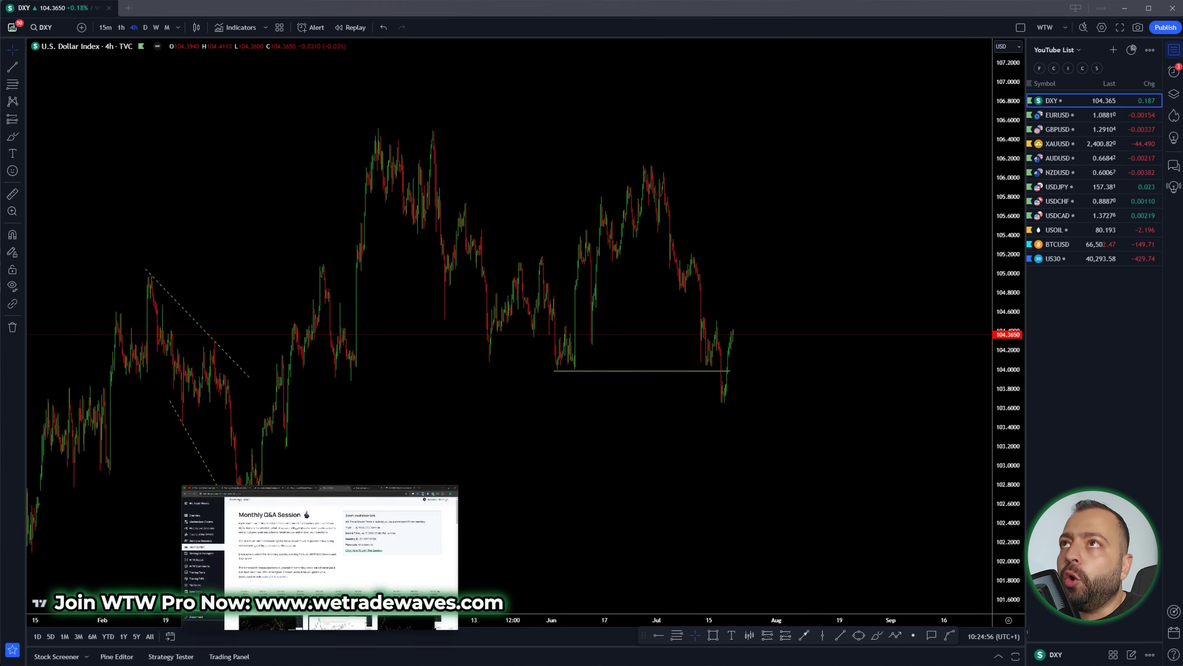
key(ctrl+2)
scroll(506, 336, down, 6)
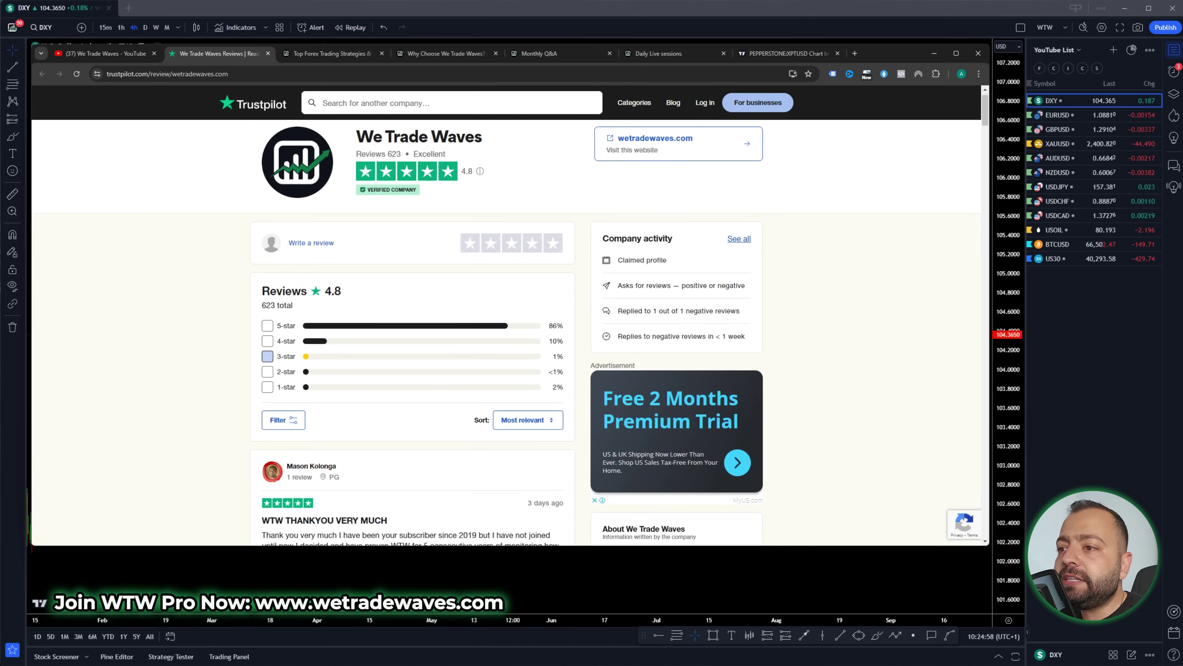
scroll(413, 359, down, 10)
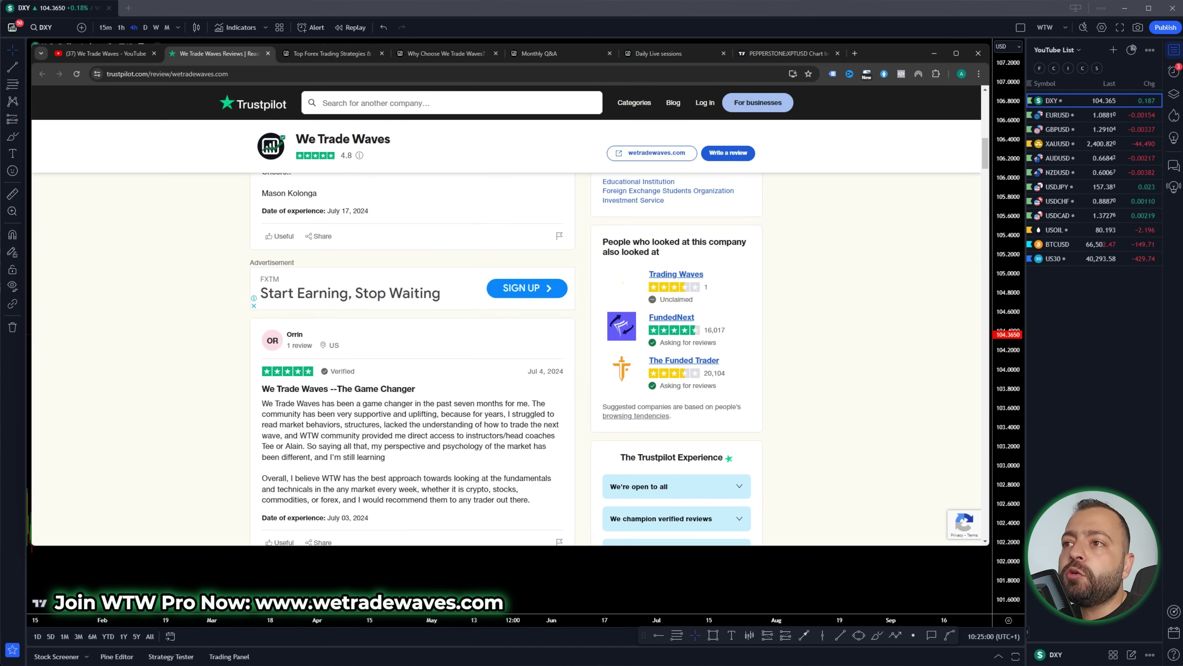
scroll(412, 359, down, 12)
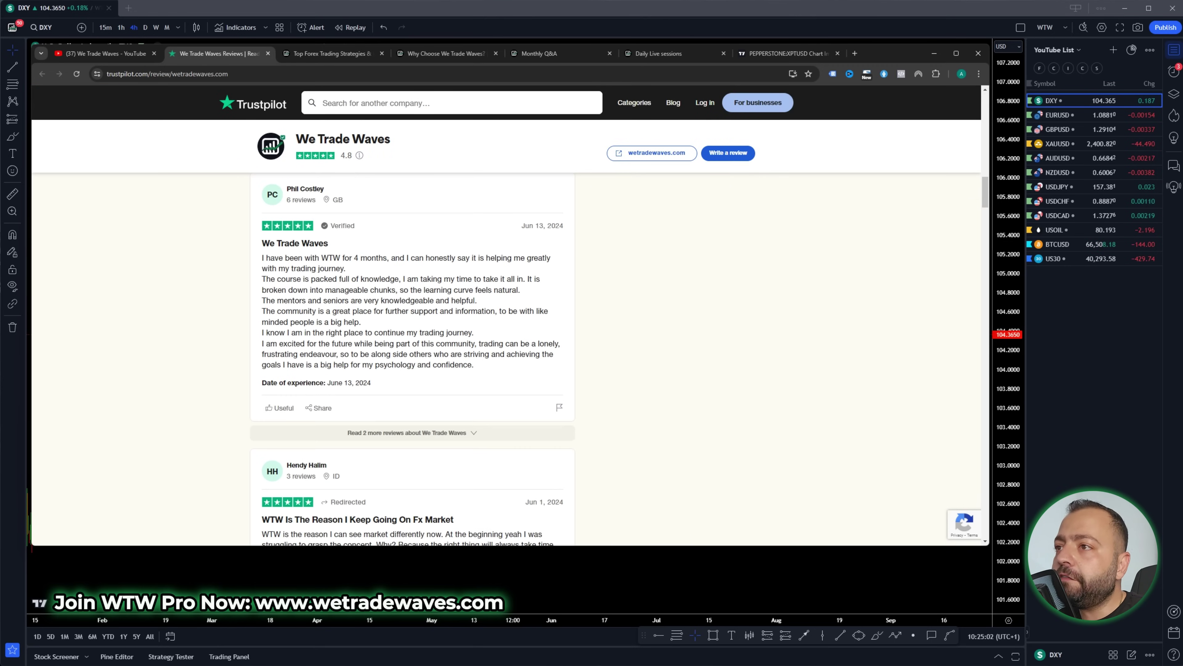
scroll(413, 359, down, 8)
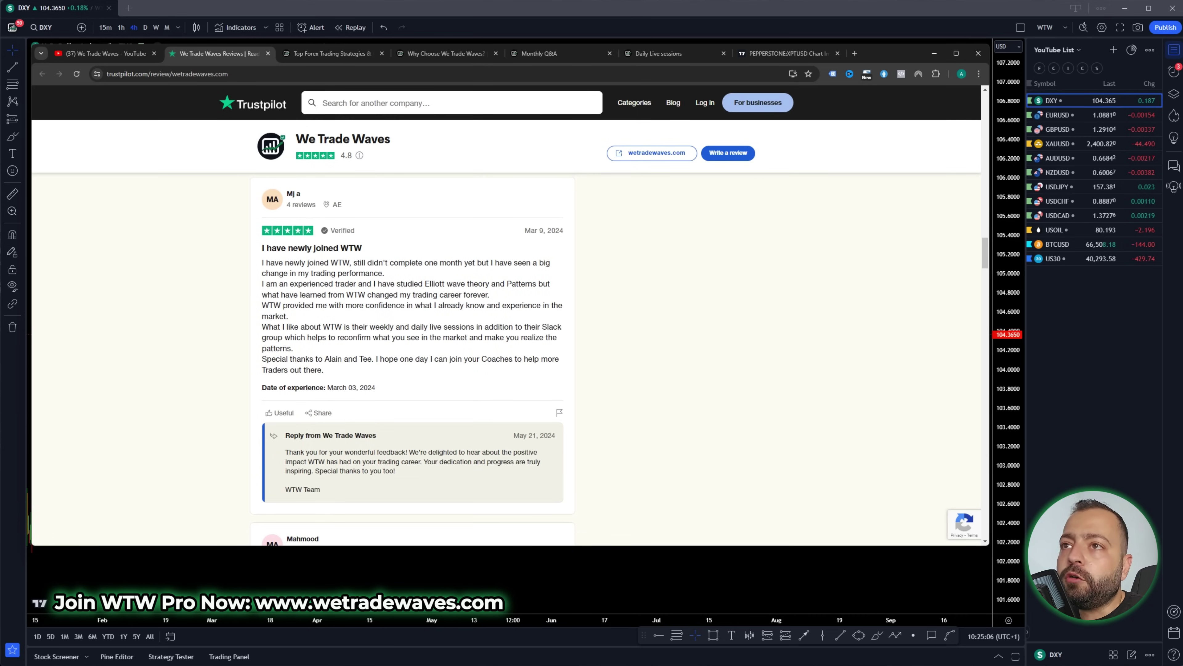
scroll(412, 359, down, 4)
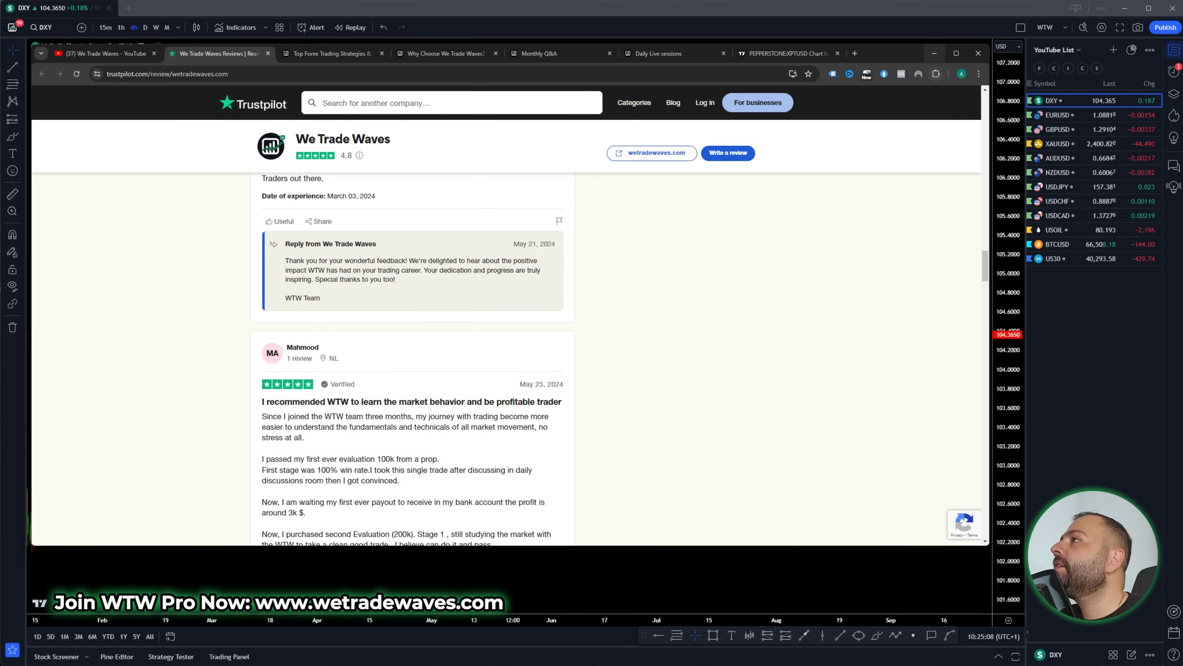
click(934, 53)
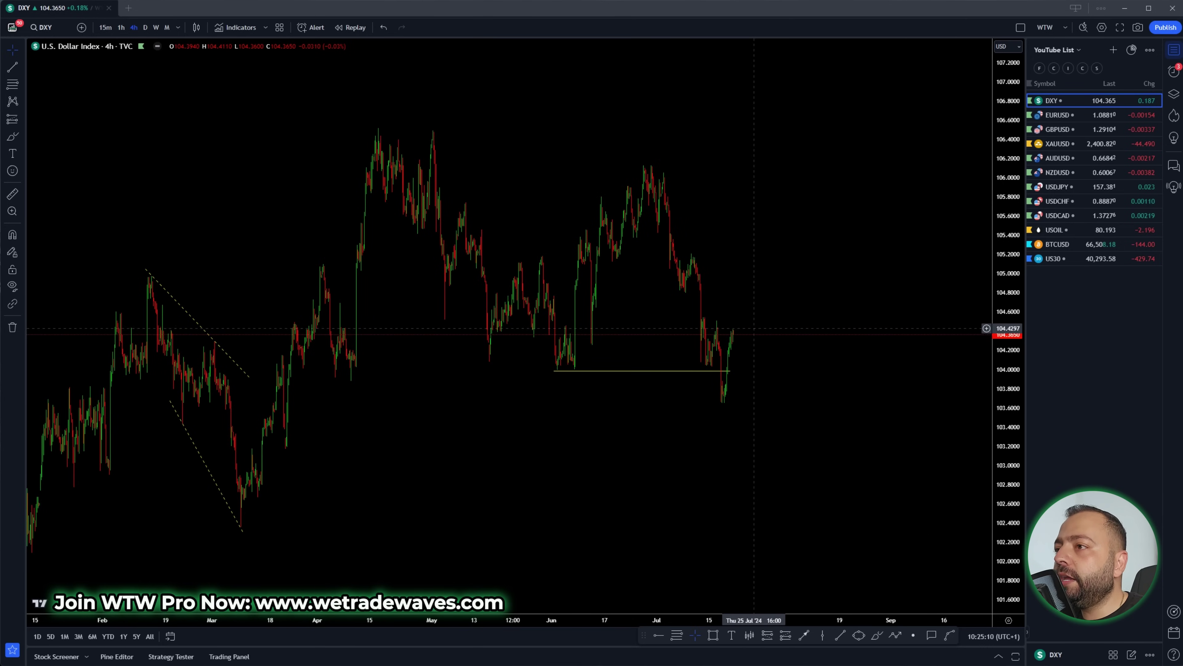
Step: Open the EURUSD chart and trace the July rally and the decline from its high in yellow
click(1058, 114)
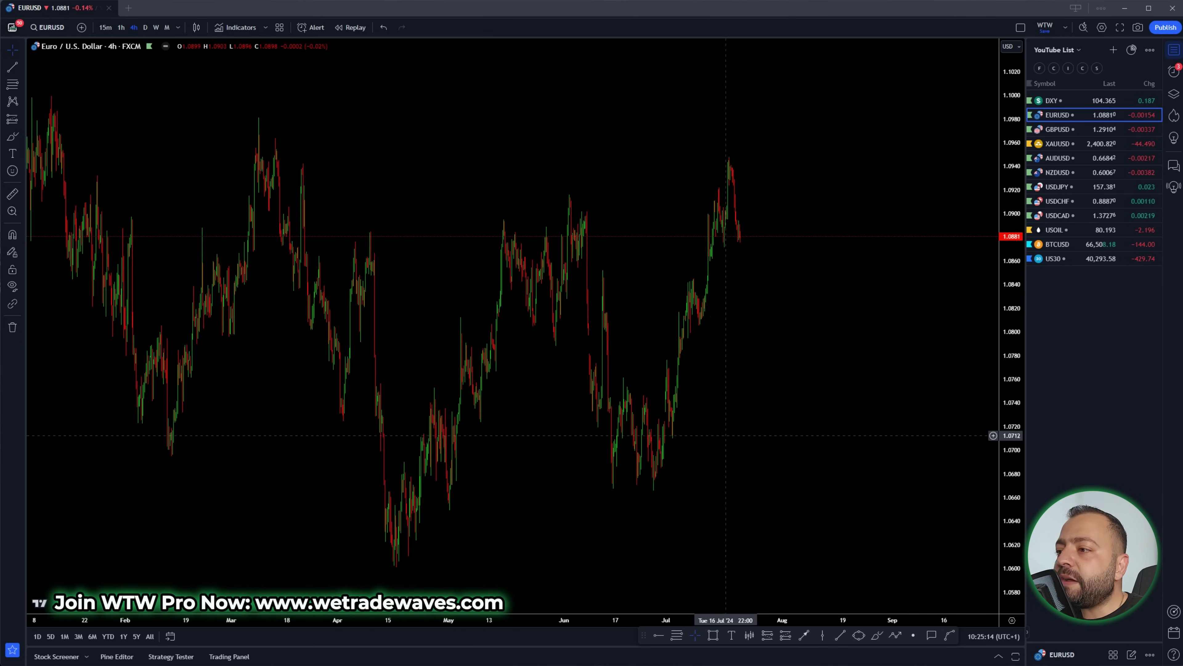
scroll(727, 484, up, 2)
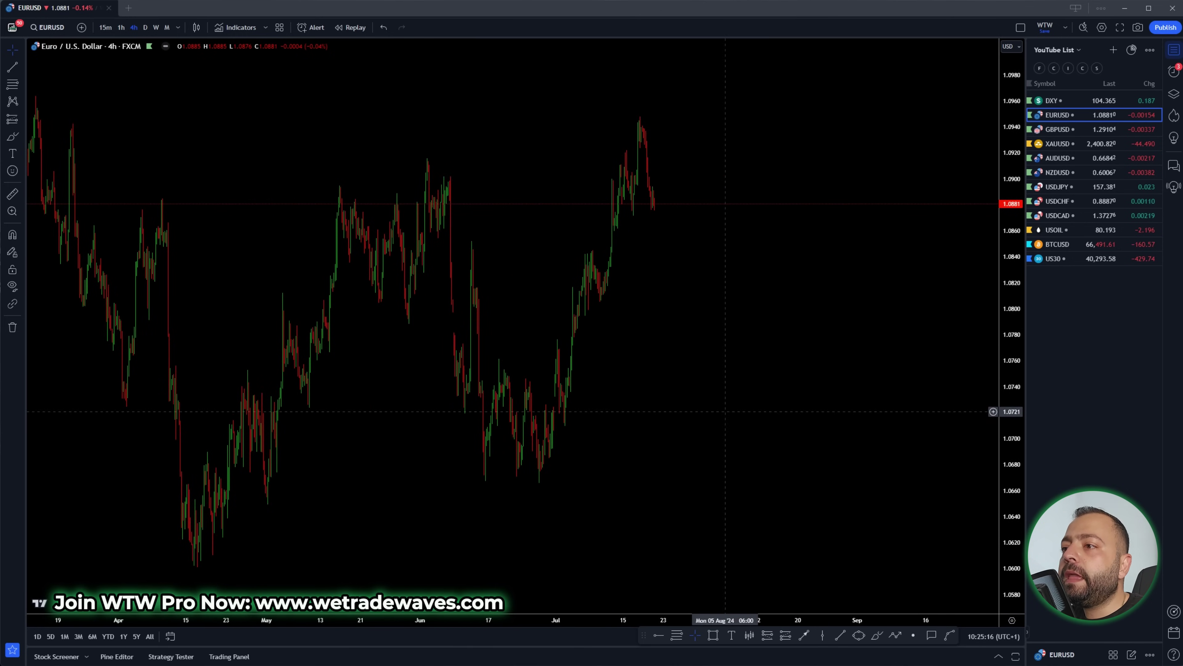
mouse_move(543, 410)
mouse_down()
mouse_move(552, 443)
mouse_move(578, 279)
mouse_move(601, 285)
mouse_move(618, 168)
mouse_move(624, 203)
mouse_move(639, 129)
mouse_up()
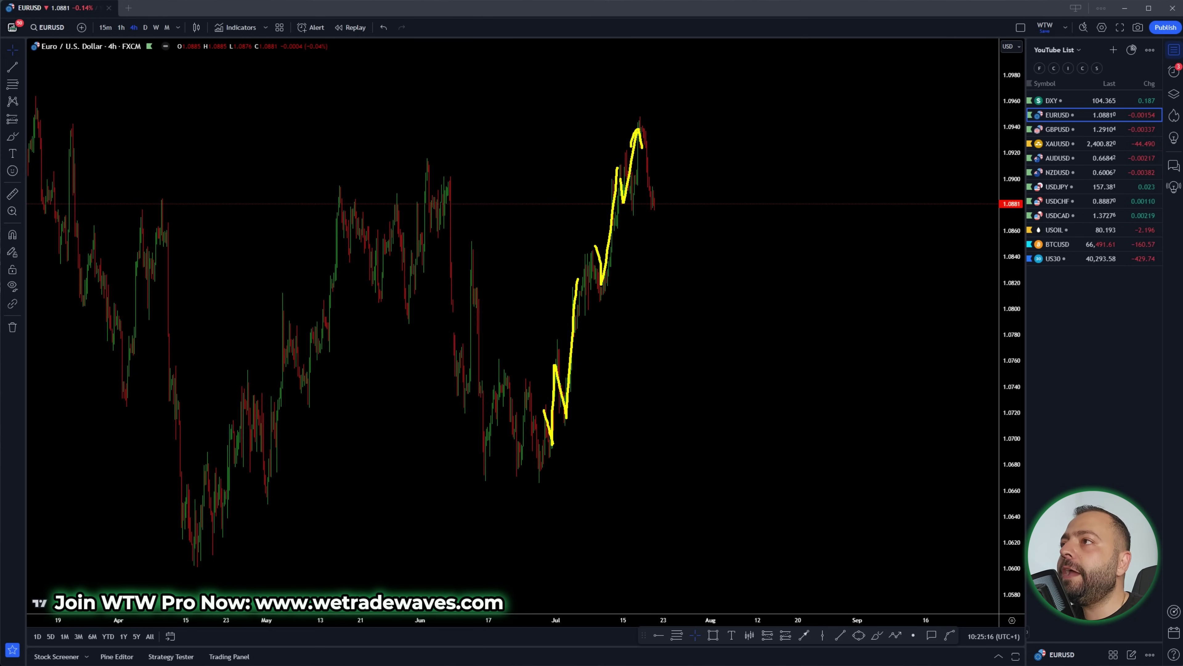
scroll(987, 282, down, 3)
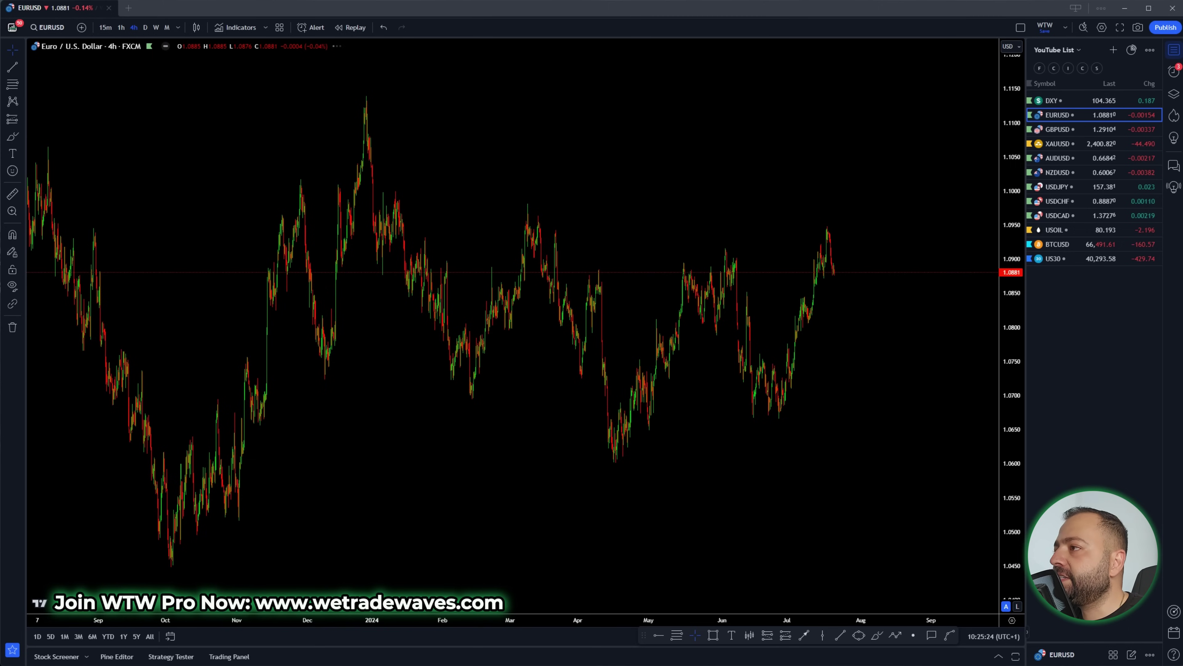
drag(841, 368, 767, 368)
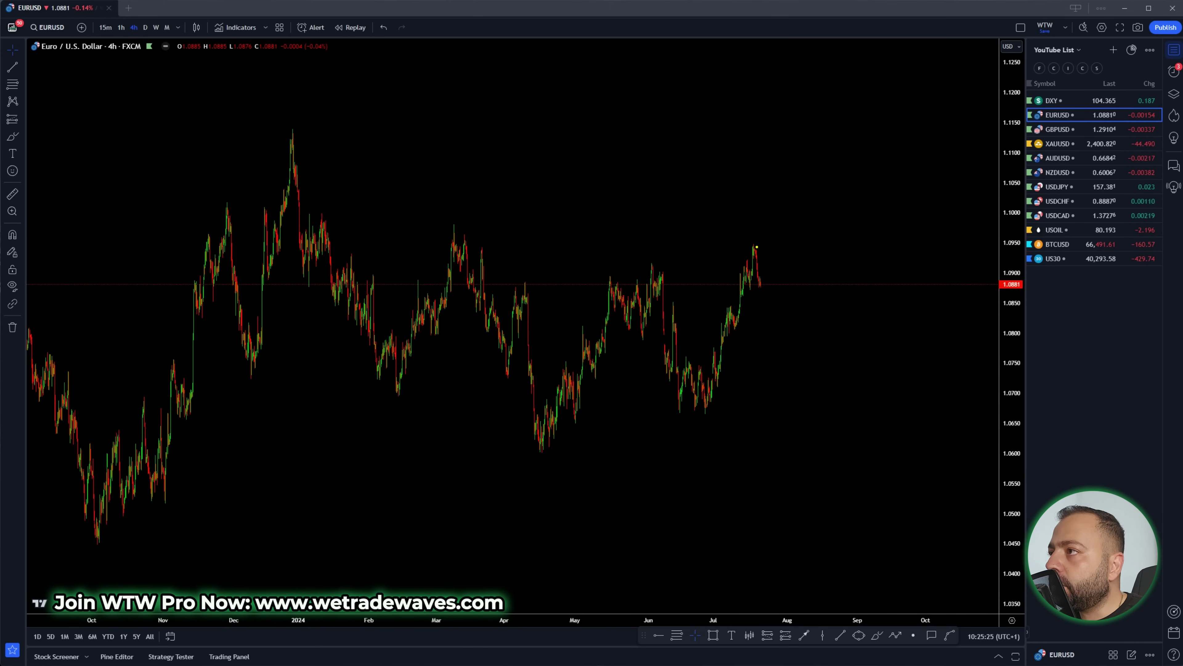
drag(755, 248, 761, 287)
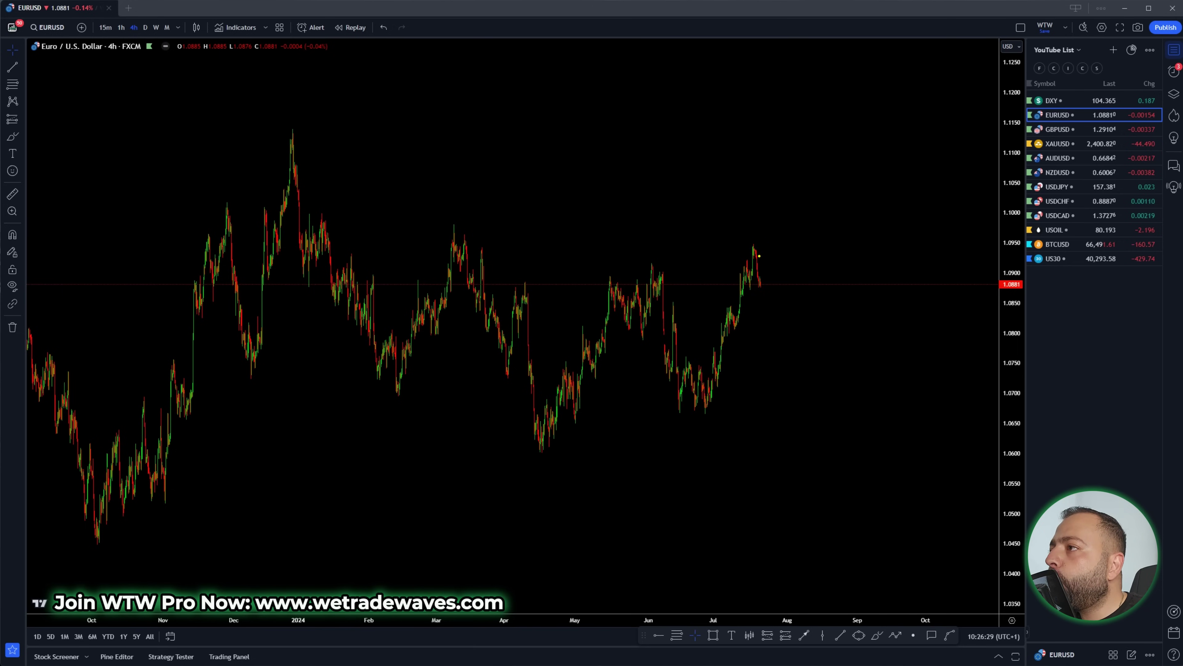
Step: Sketch and circle a down-up-down correction from EURUSD's July high in yellow, and mark its legs with blue arrows and a check mark
mouse_move(755, 247)
mouse_down()
mouse_move(767, 296)
mouse_move(791, 266)
mouse_move(804, 306)
mouse_up()
mouse_move(755, 238)
mouse_down()
mouse_move(745, 269)
mouse_move(797, 324)
mouse_move(799, 269)
mouse_move(753, 236)
mouse_up()
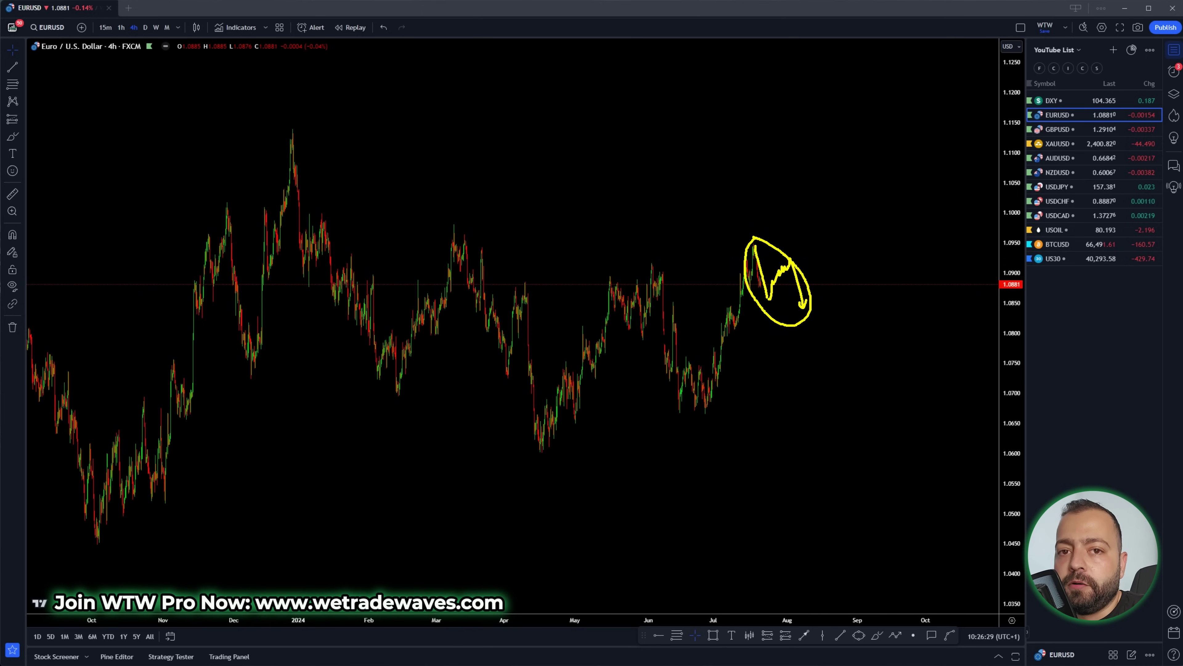
mouse_move(784, 287)
mouse_down()
mouse_move(784, 300)
mouse_move(822, 269)
mouse_up()
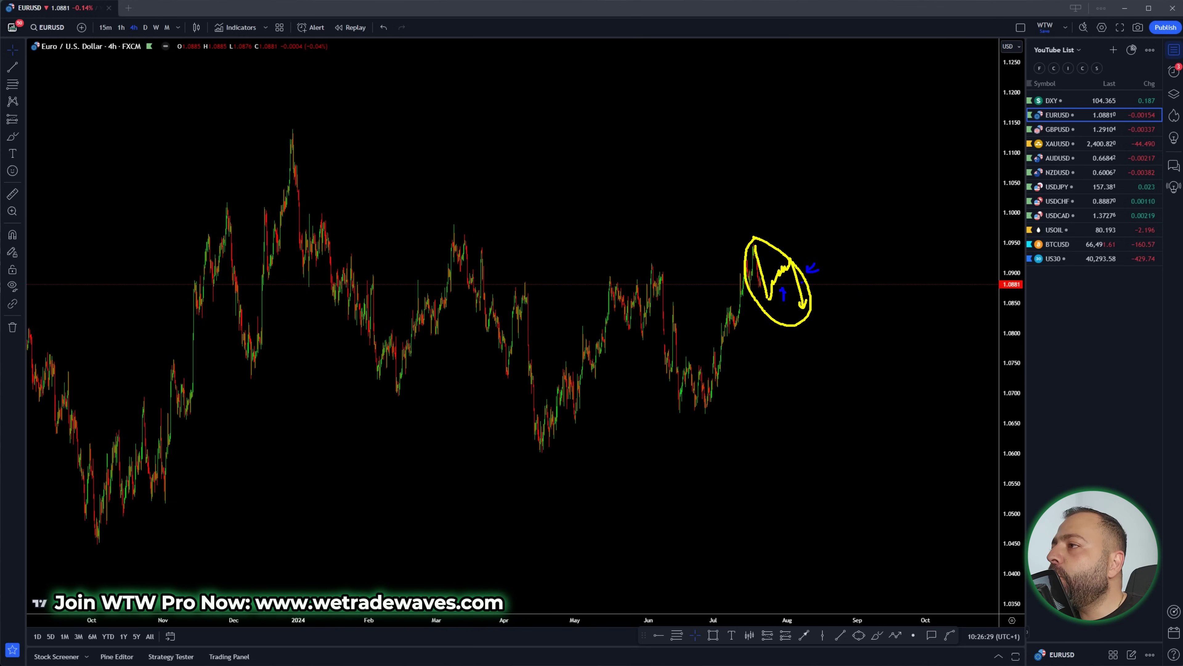
mouse_move(773, 293)
mouse_down()
mouse_move(788, 264)
mouse_move(806, 303)
mouse_up()
drag(796, 244, 813, 228)
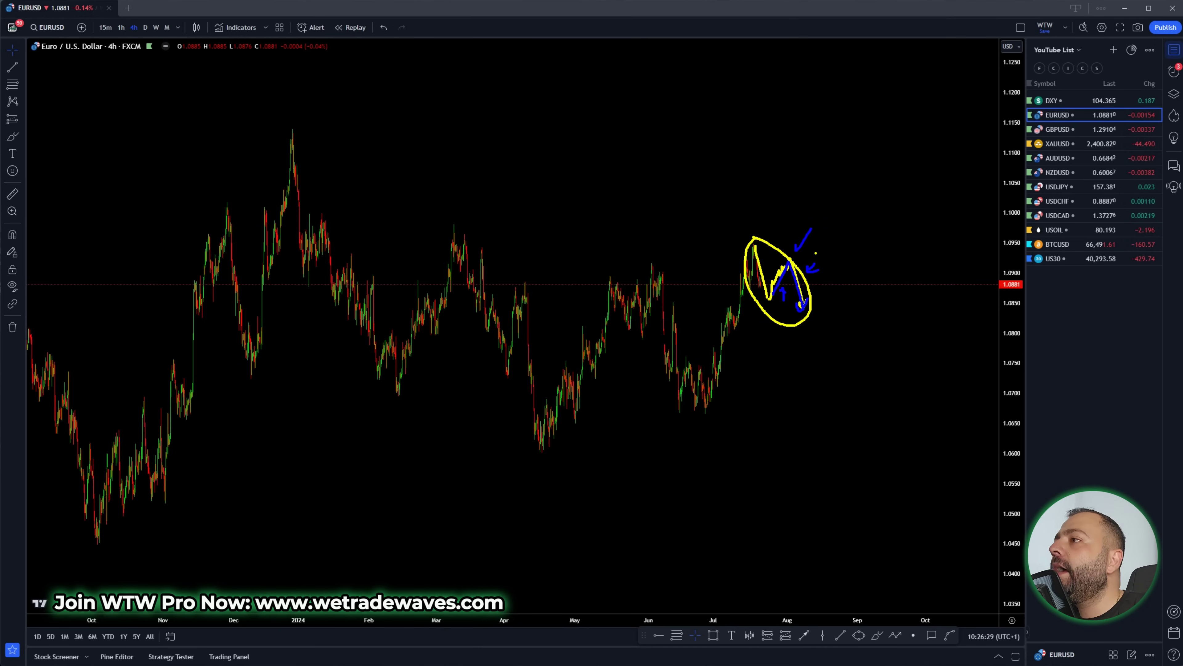
Step: Draw a yellow rising arrow from the correction's low with small arrowheads beside it, and circle the low in red
mouse_move(813, 307)
mouse_down()
mouse_move(851, 219)
mouse_move(853, 229)
mouse_up()
mouse_move(855, 273)
mouse_down()
mouse_move(860, 281)
mouse_move(866, 266)
mouse_move(849, 254)
mouse_up()
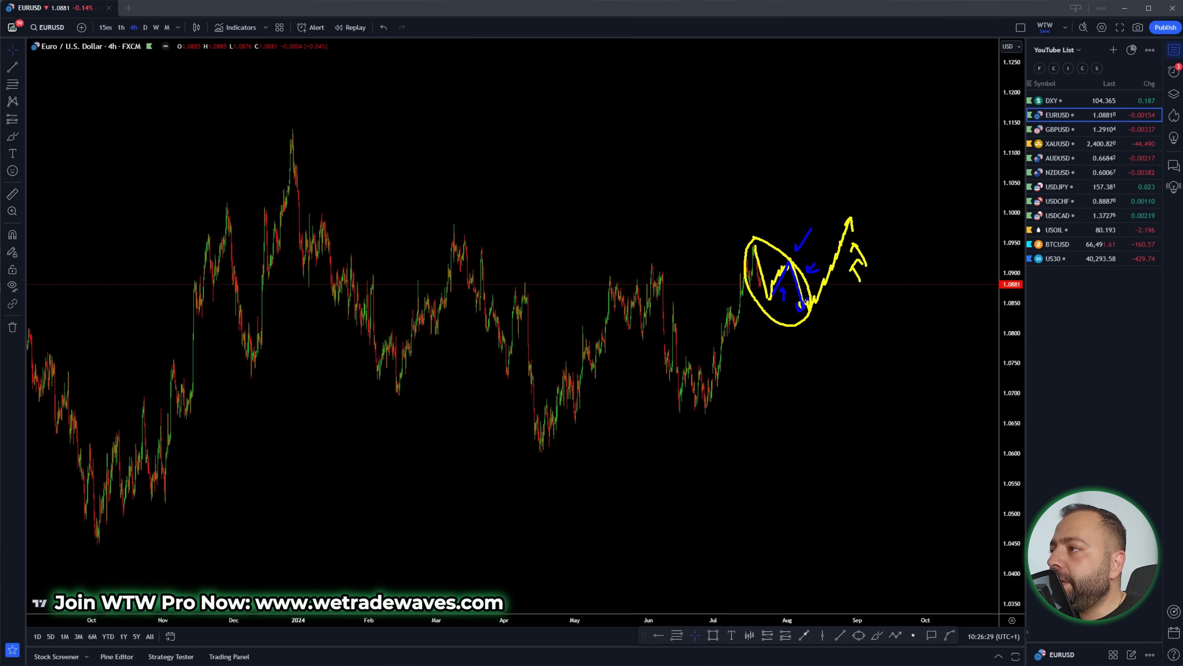
mouse_move(802, 296)
mouse_down()
mouse_move(812, 308)
mouse_move(798, 313)
mouse_up()
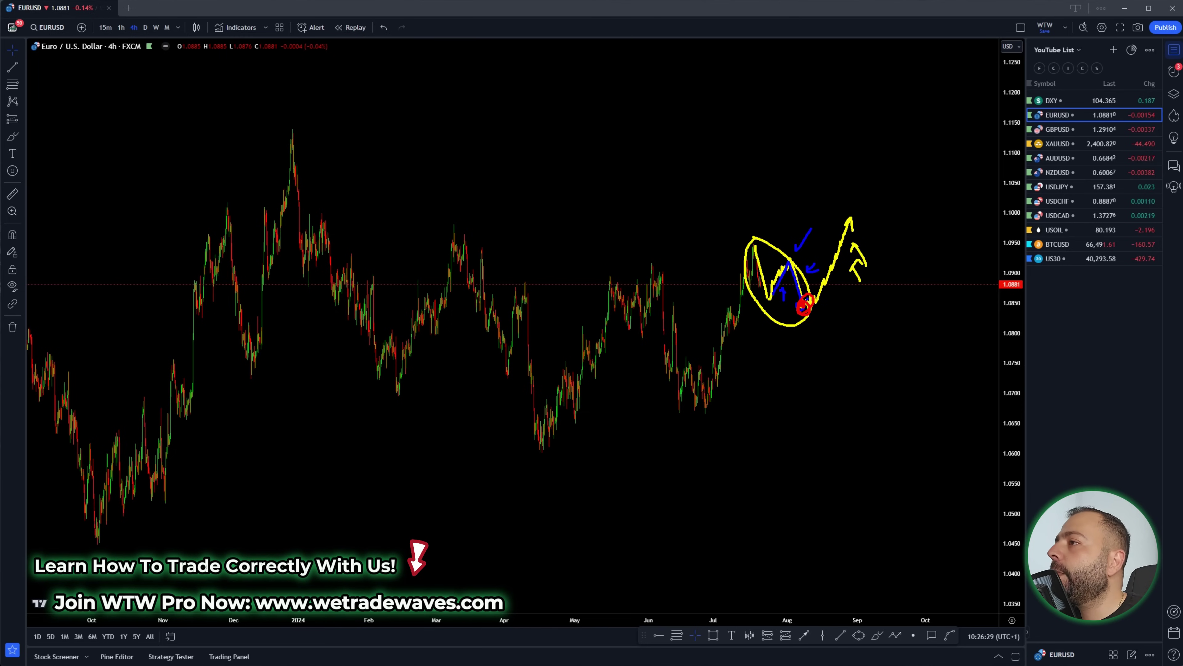
Step: Open the GBPUSD chart, trace the June drop and July rally in yellow, and mark the March and June highs with short lines
click(1058, 129)
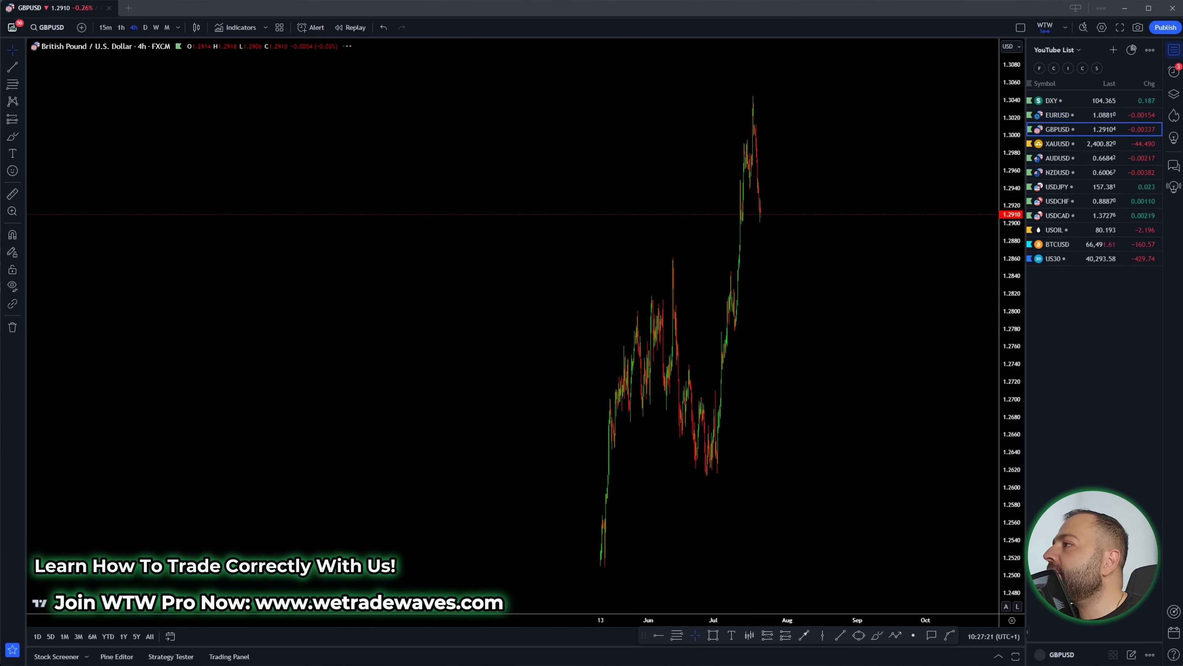
drag(885, 344, 804, 345)
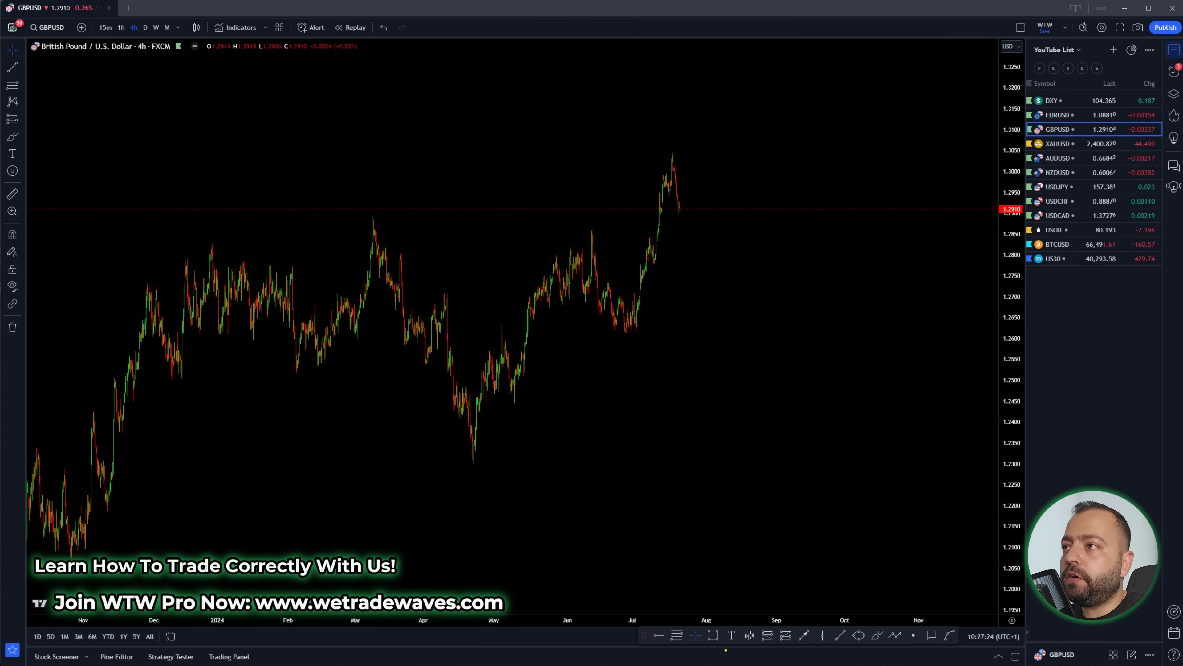
mouse_move(585, 230)
mouse_down()
mouse_move(618, 313)
mouse_move(658, 189)
mouse_move(607, 227)
mouse_up()
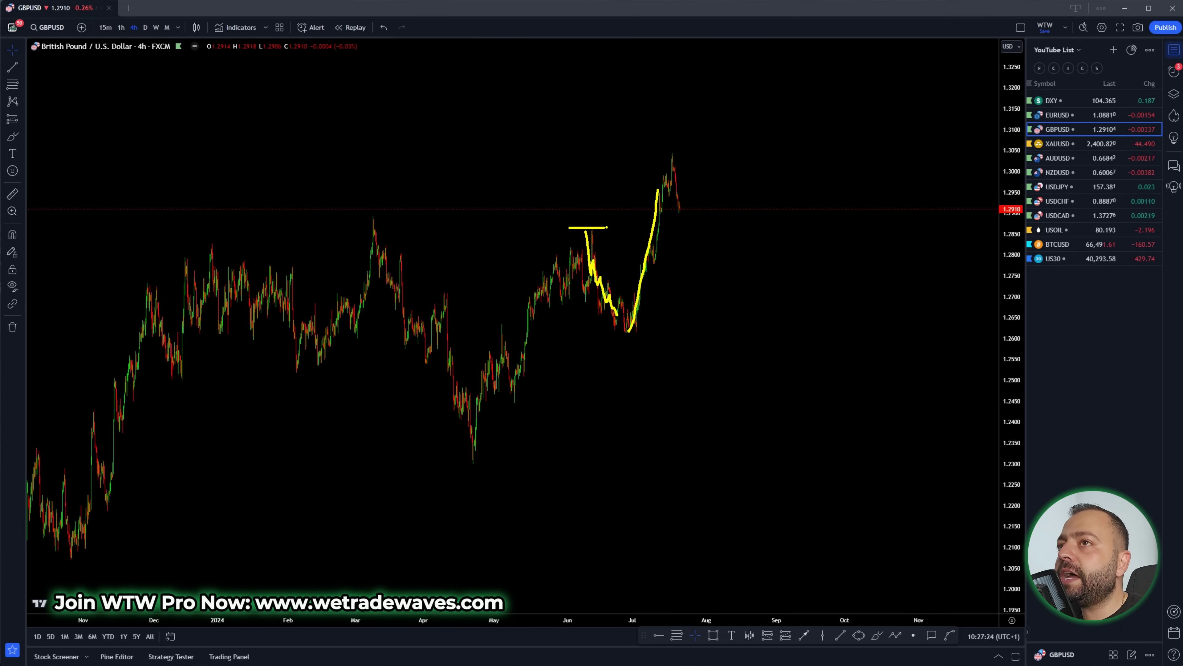
drag(361, 214, 397, 212)
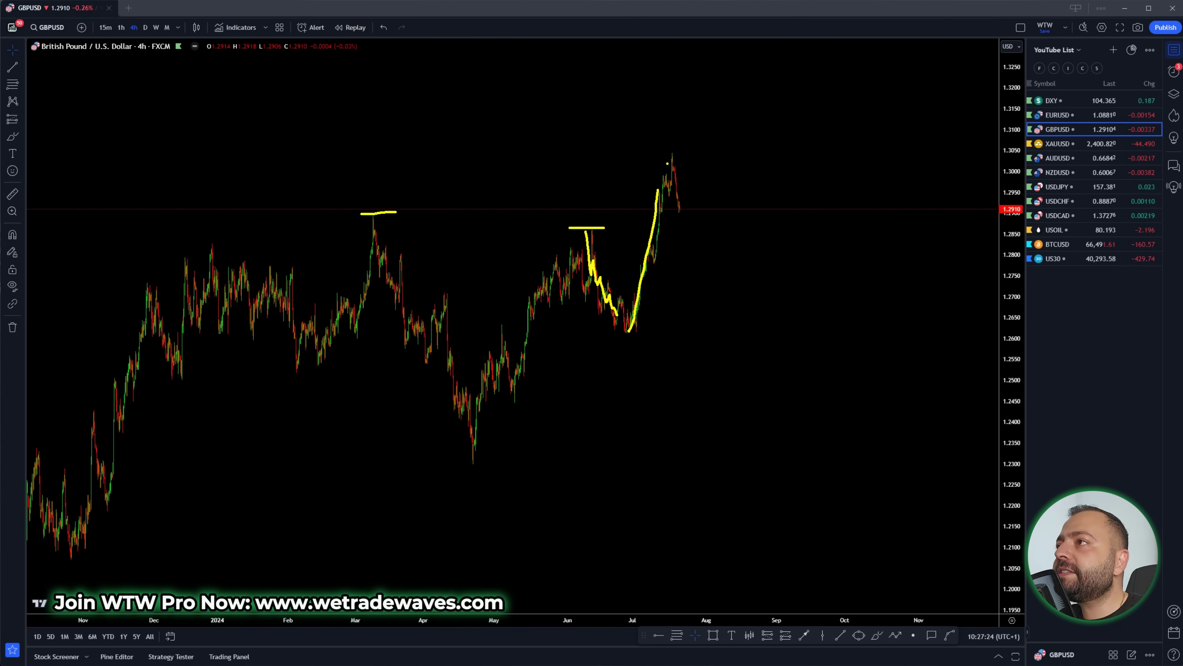
Step: Sketch a yellow down-up-down correction from GBPUSD's July high, and circle the June decline with an arrow pointing at it
mouse_move(671, 155)
mouse_down()
mouse_move(677, 233)
mouse_move(698, 198)
mouse_move(708, 260)
mouse_up()
mouse_move(578, 225)
mouse_down()
mouse_move(576, 261)
mouse_move(633, 342)
mouse_move(608, 233)
mouse_move(576, 226)
mouse_up()
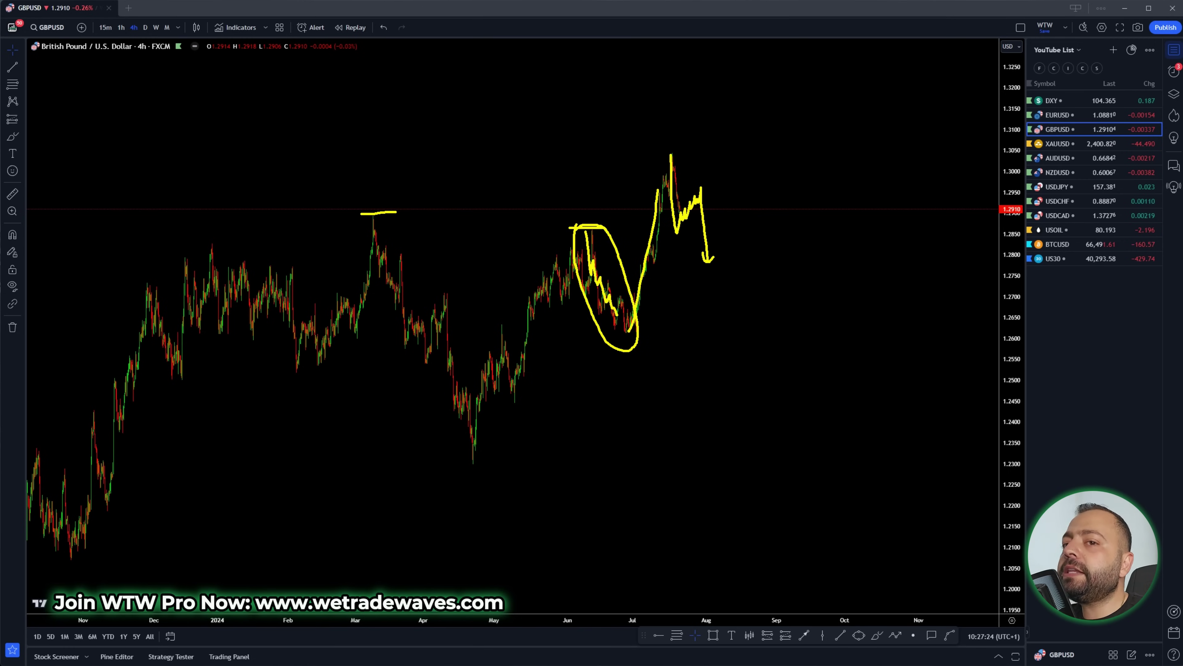
drag(573, 342, 588, 334)
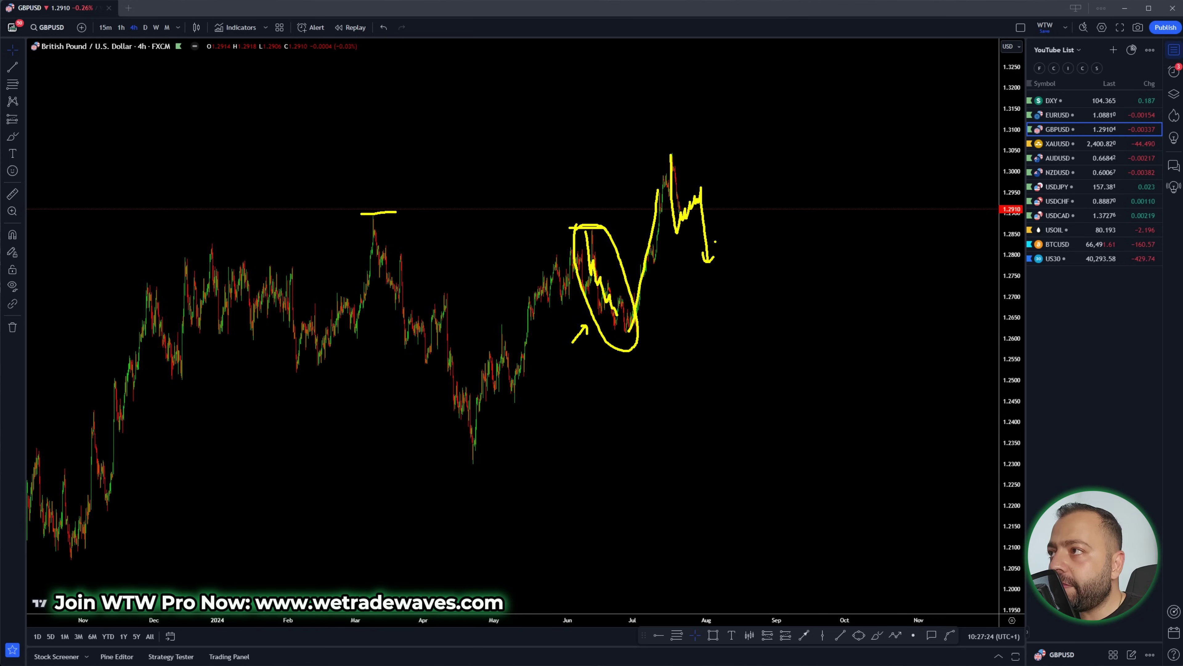
Step: Draw a red rising arrow from the projected GBPUSD low and a red line at the July high, adding small marks around them
mouse_move(708, 256)
mouse_down()
mouse_move(713, 264)
mouse_move(761, 124)
mouse_move(765, 134)
mouse_up()
drag(662, 150, 693, 151)
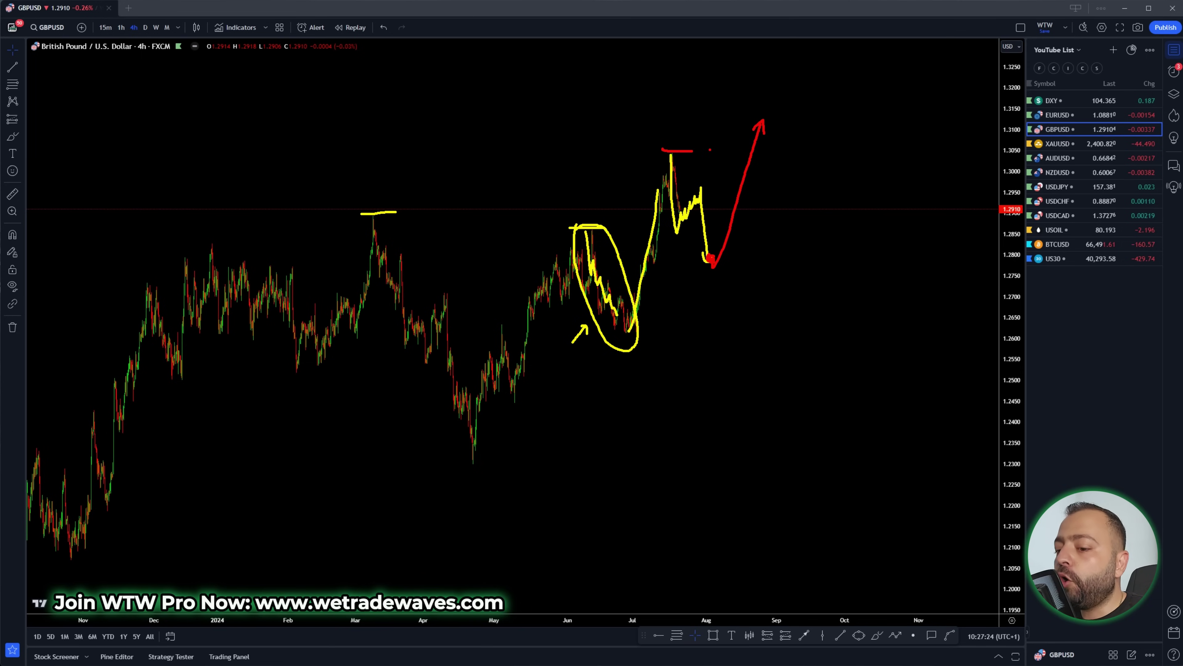
drag(692, 173, 698, 188)
drag(713, 194, 711, 204)
mouse_move(747, 219)
mouse_down()
mouse_move(750, 229)
mouse_move(749, 216)
mouse_up()
mouse_move(756, 199)
mouse_down()
mouse_move(761, 216)
mouse_move(755, 209)
mouse_up()
mouse_move(764, 192)
mouse_down()
mouse_move(768, 205)
mouse_move(764, 182)
mouse_up()
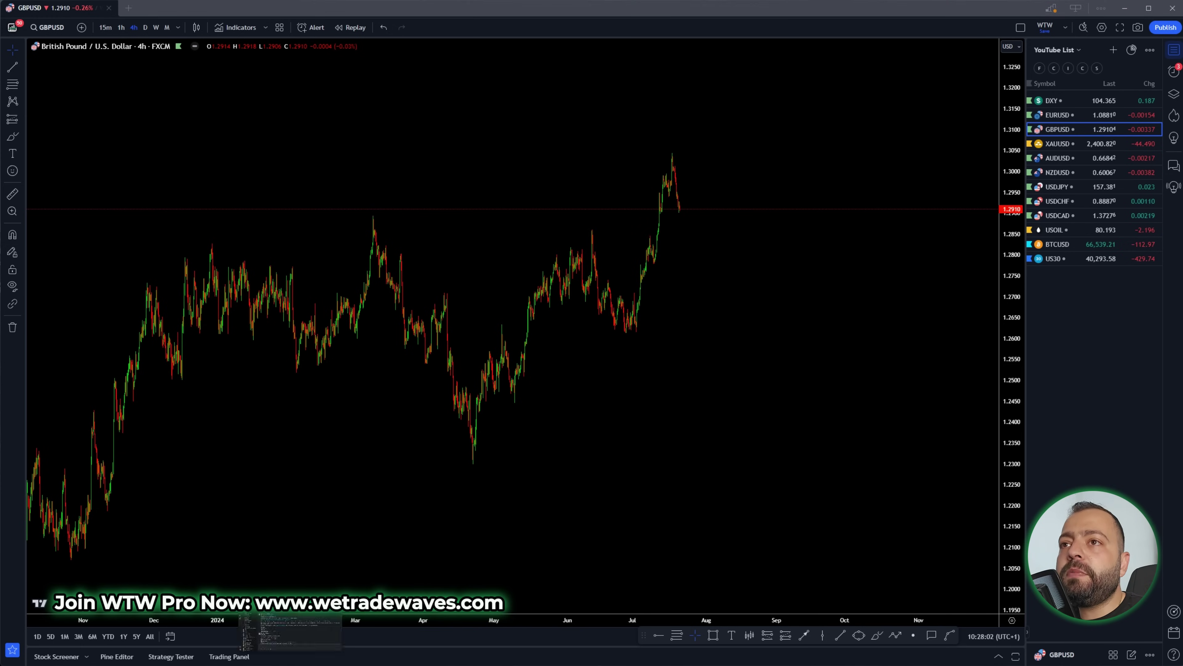
Step: Switch to the WeTradeWAVES Slack workspace, look at the forex-1-usd-pairs and trade-setups channels, and go back to the general channel
key(alt+Tab)
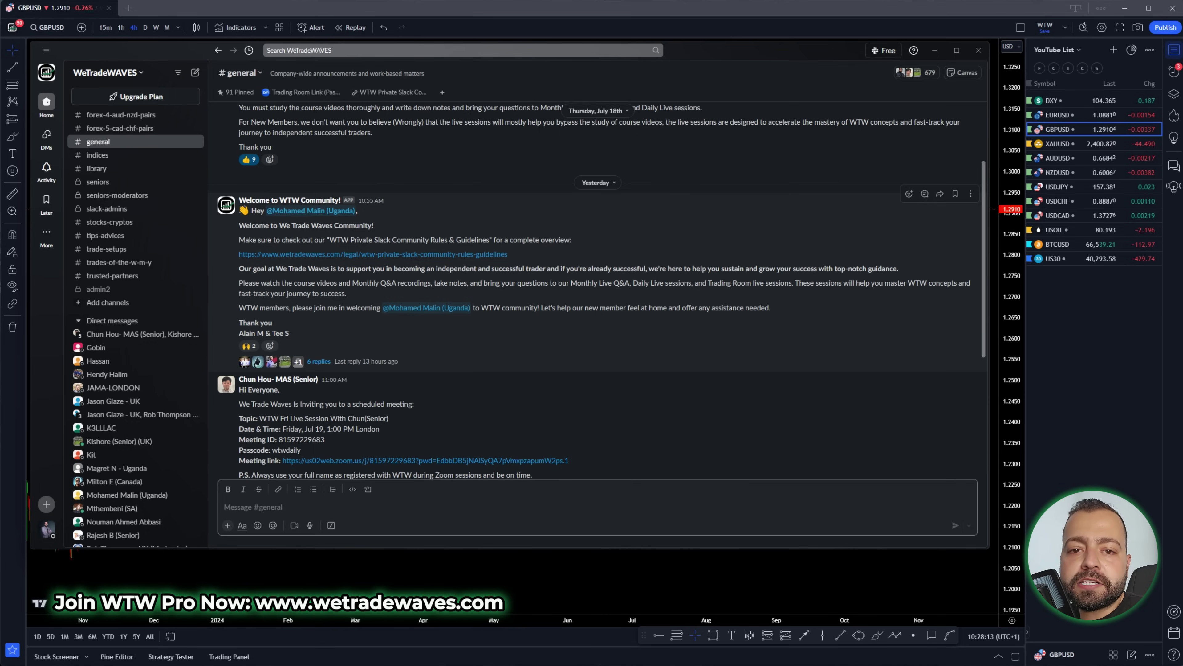
scroll(135, 308, up, 4)
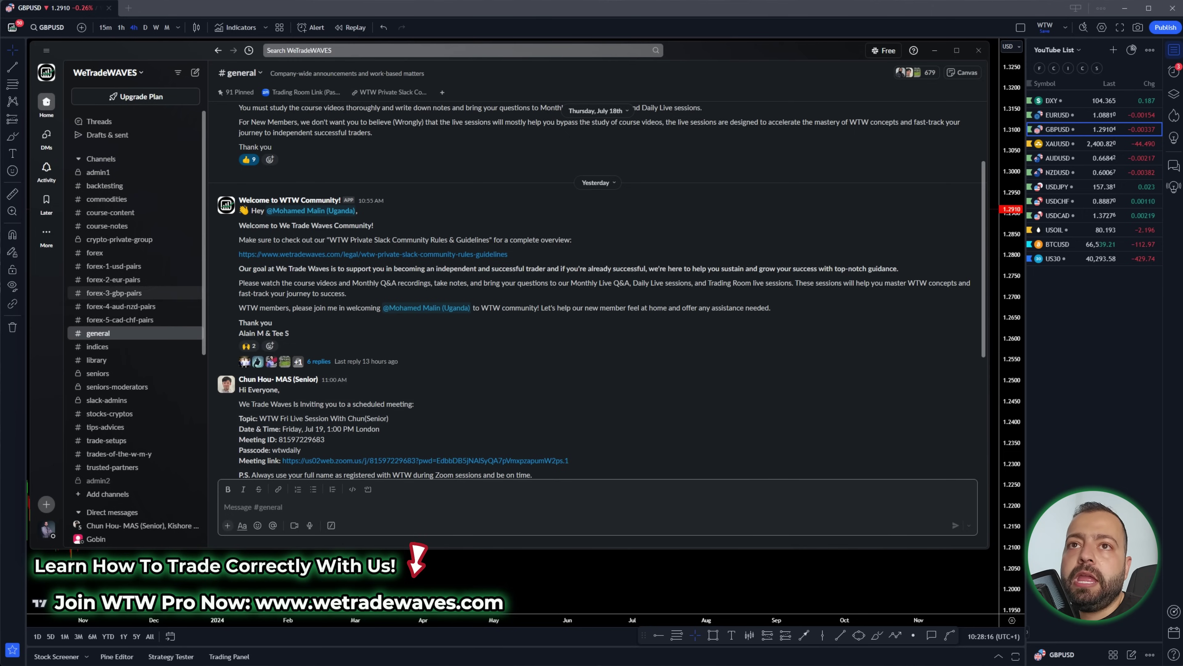
click(114, 266)
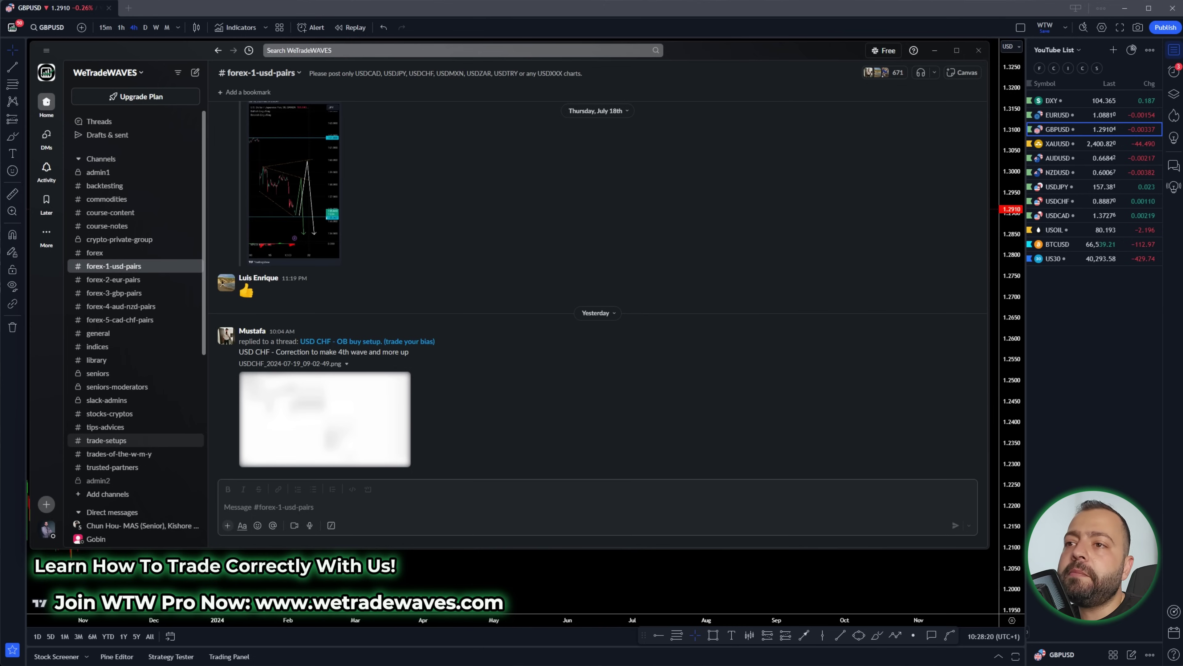
click(106, 440)
click(98, 333)
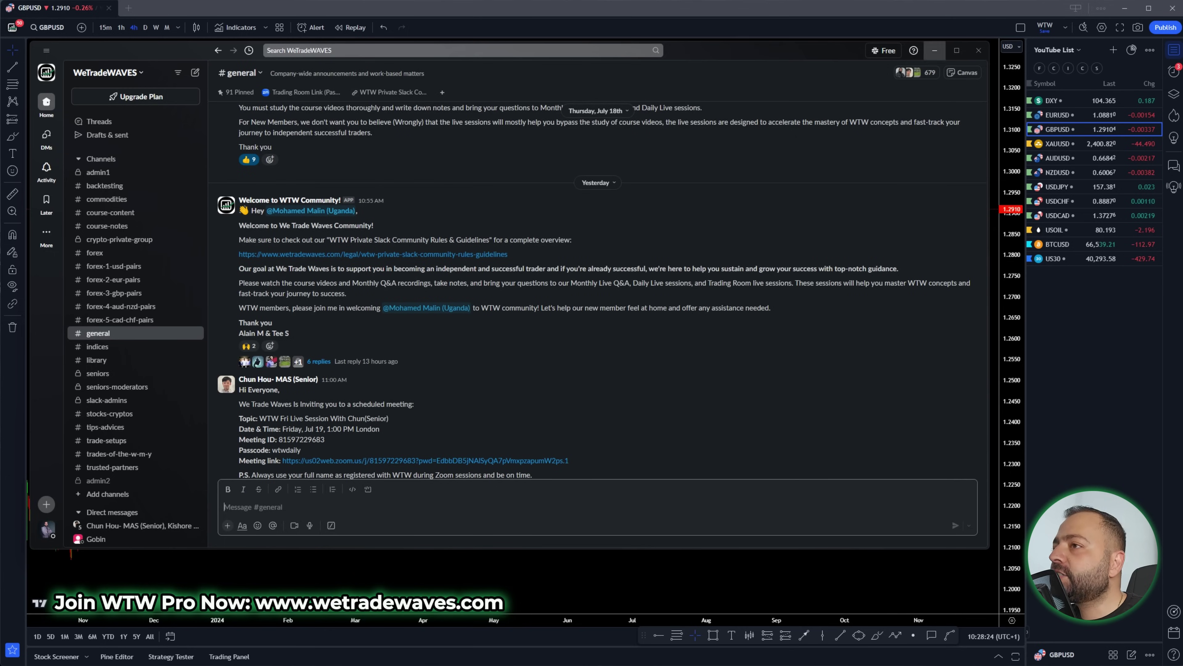
Step: Return to the GBPUSD chart and sketch a yellow falling channel around the correction with an arrow rising out of it
click(935, 50)
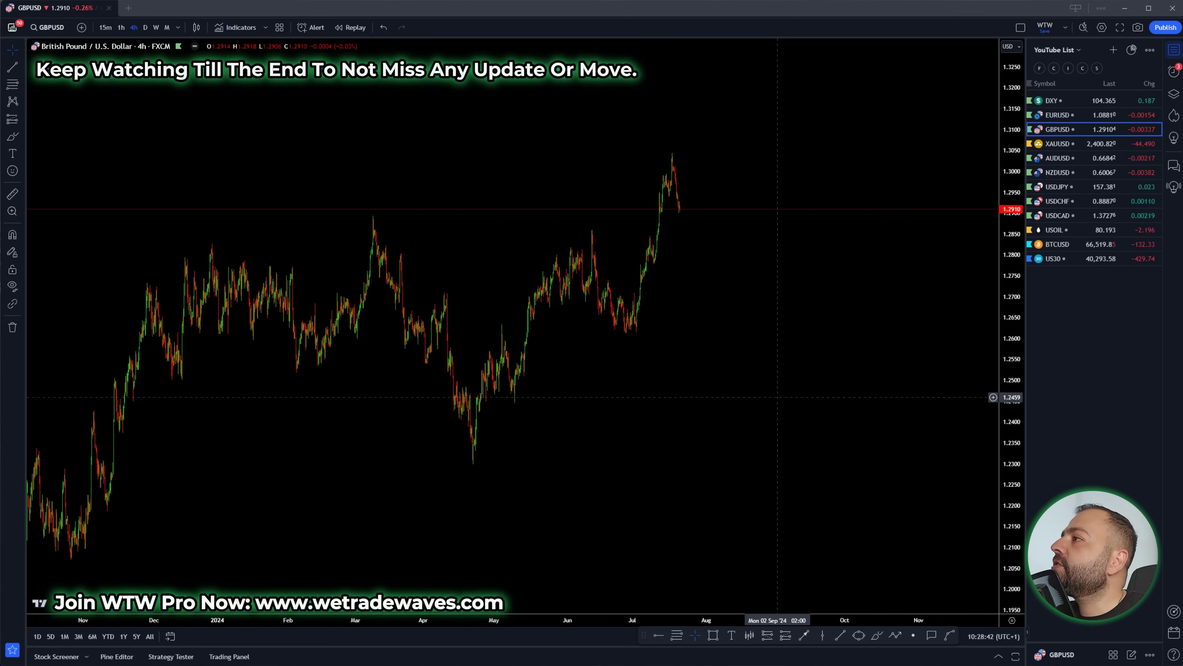
mouse_move(678, 205)
mouse_down()
mouse_move(695, 190)
mouse_move(707, 238)
mouse_move(729, 150)
mouse_move(737, 169)
mouse_move(713, 260)
mouse_up()
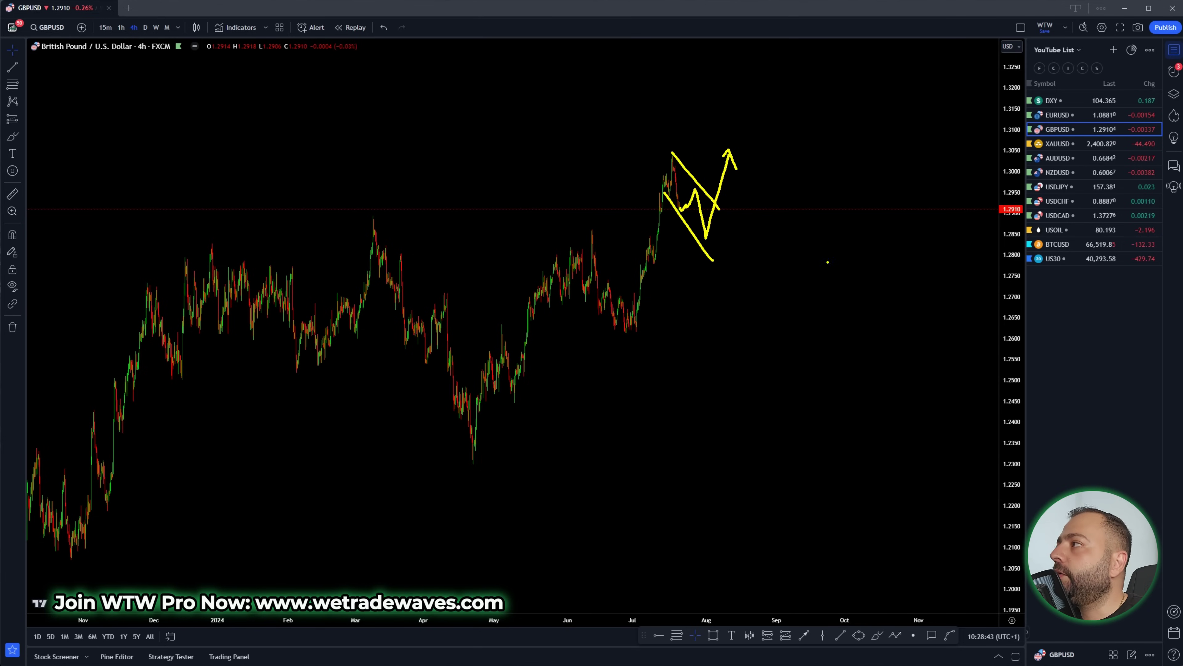
Step: Open the XAUUSD chart and frame the price action from April to July with empty space after the latest candle
click(1057, 144)
scroll(793, 326, up, 5)
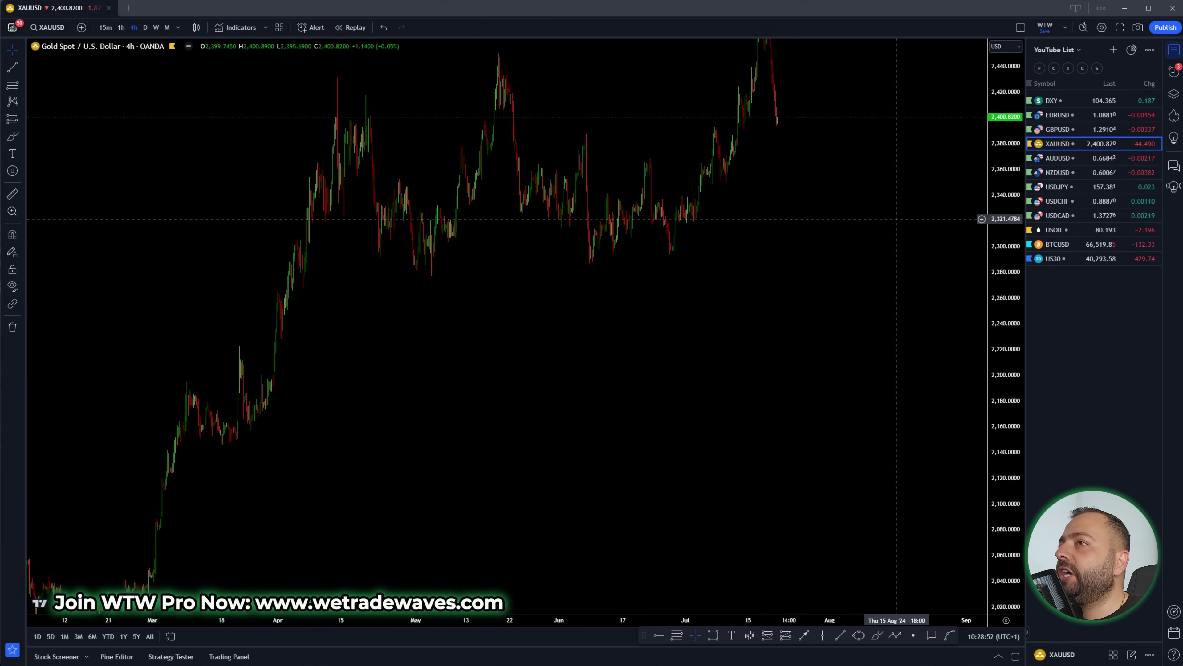
scroll(902, 280, up, 2)
scroll(885, 345, up, 2)
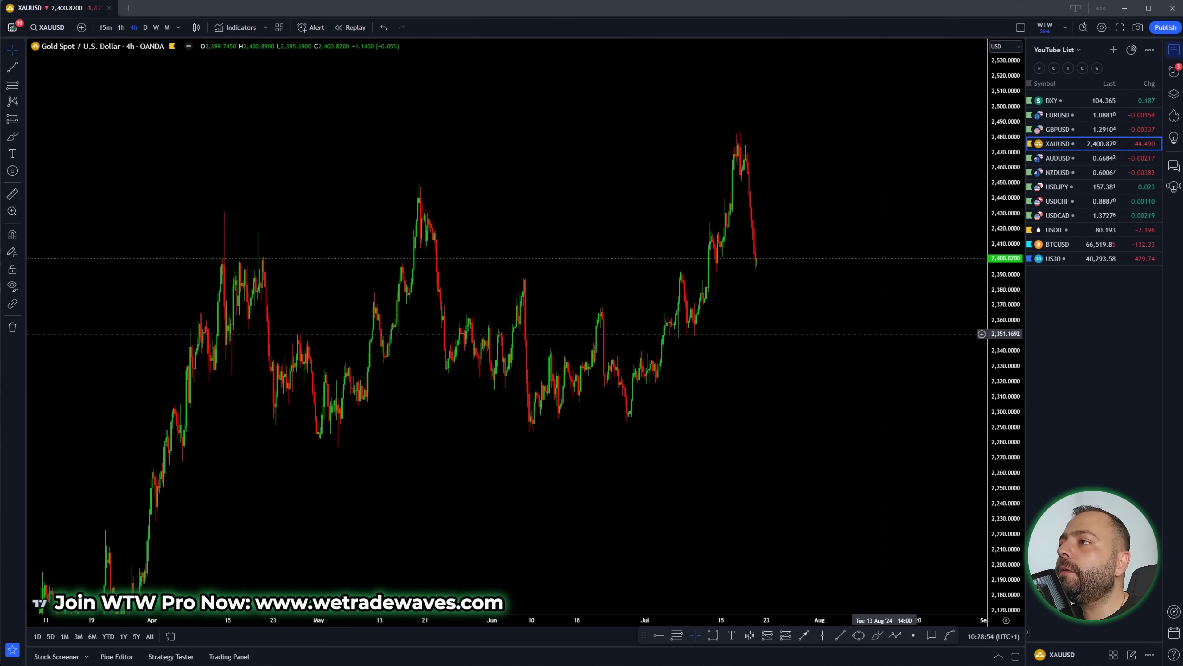
scroll(885, 334, right, 3)
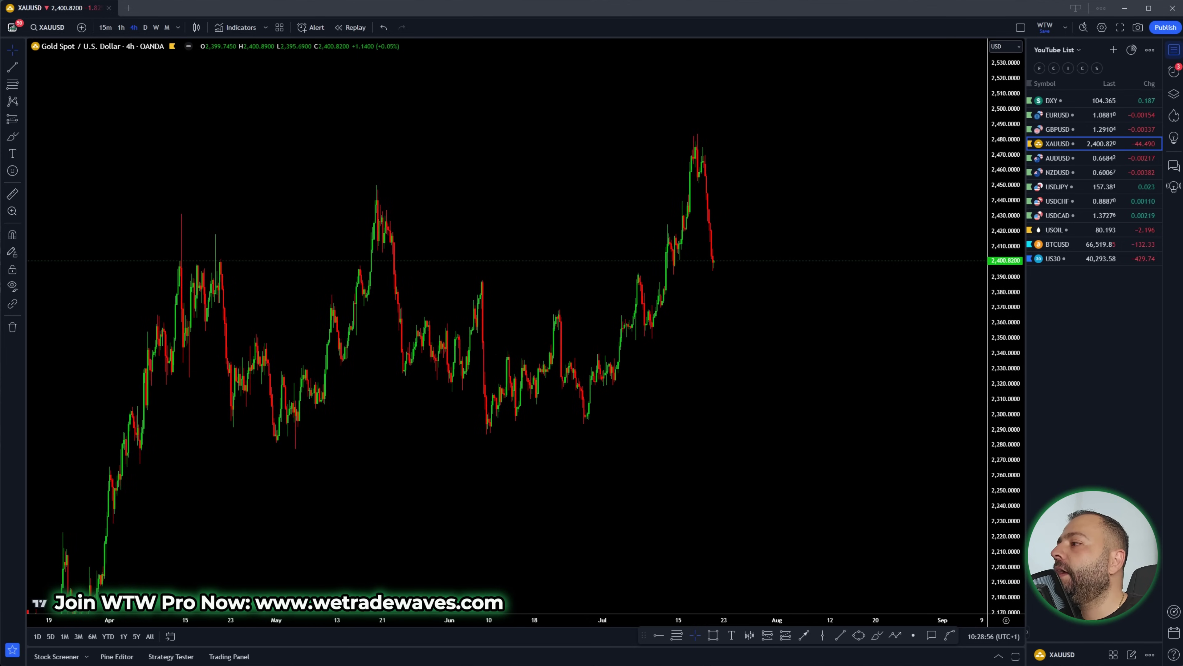
Step: Glance at the Trustpilot reviews, and switch to Slack to view the profit split certificate in the UK moderator's direct messages
key(alt+Tab)
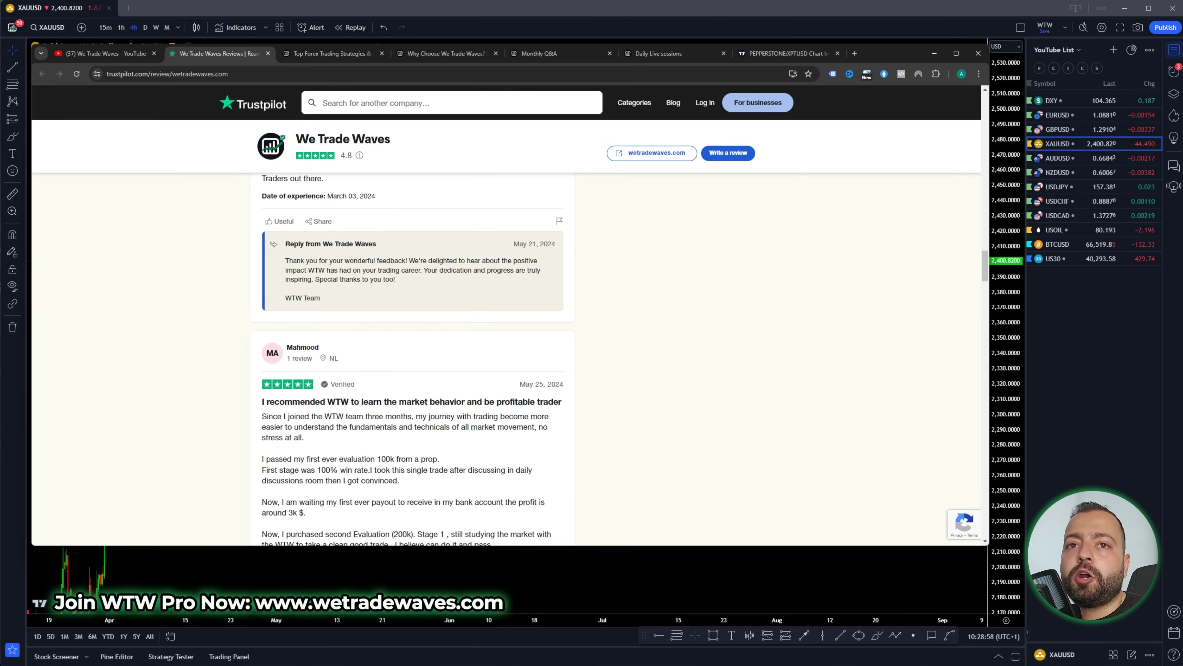
key(alt+Tab)
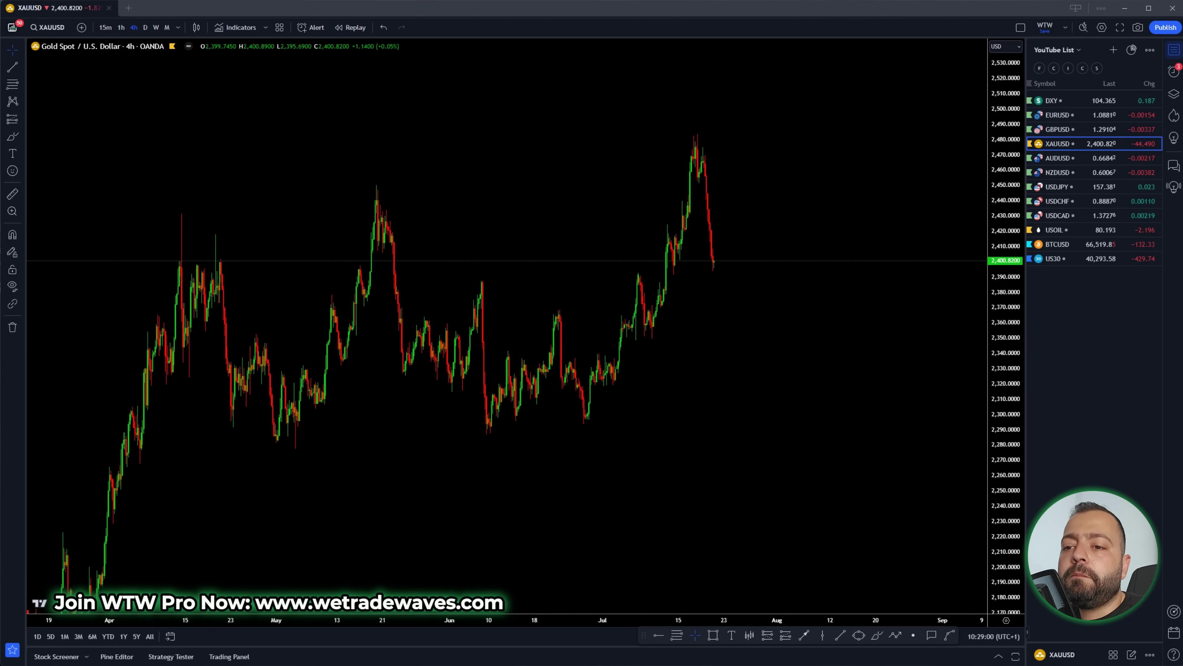
scroll(135, 455, down, 6)
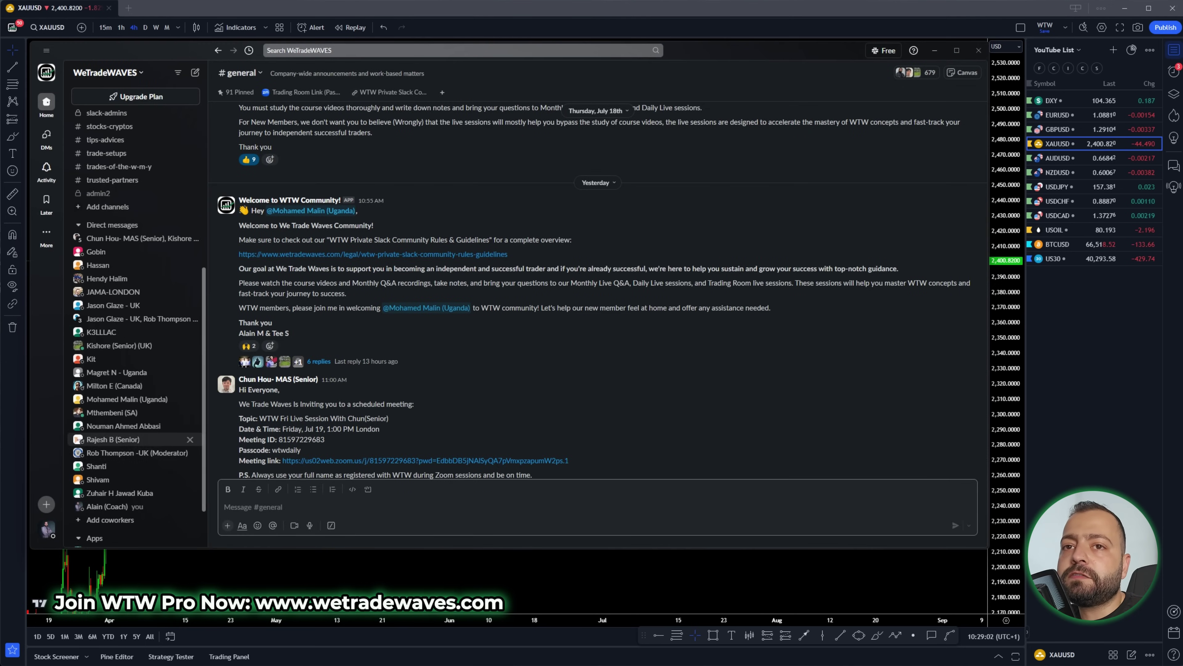
click(135, 453)
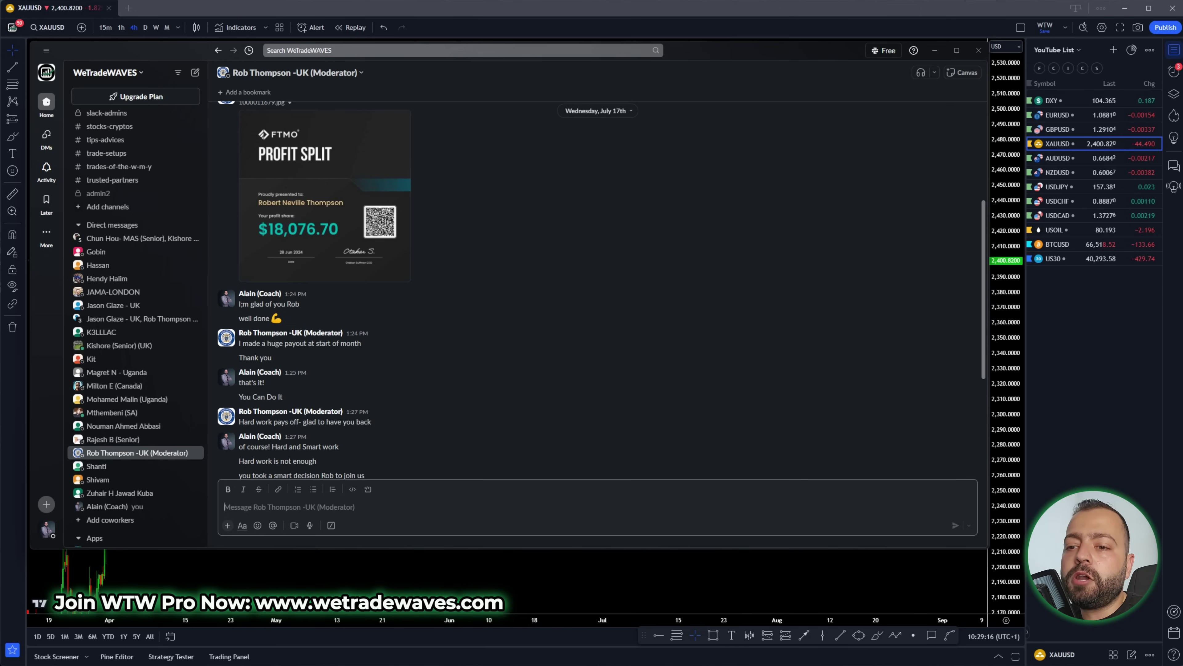
Step: Switch to the browser, look through the We Trade Waves "Why us?" page's success stories, and return to the XAUUSD chart
key(alt+Tab)
click(332, 54)
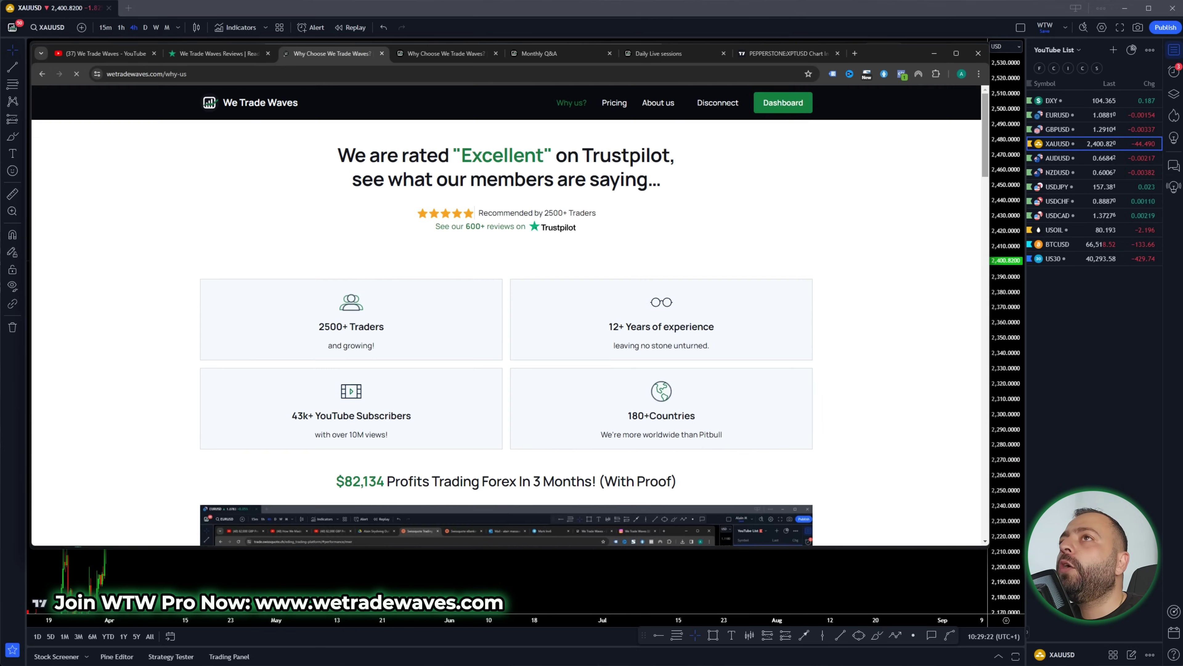
scroll(506, 331, down, 15)
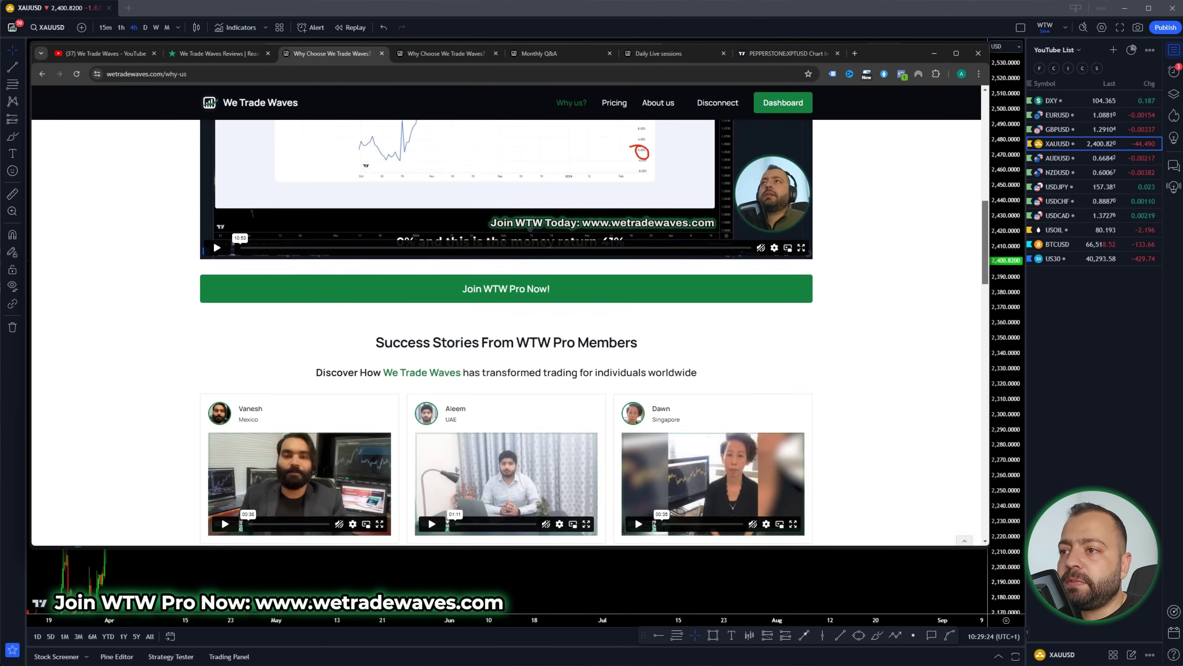
scroll(507, 331, down, 5)
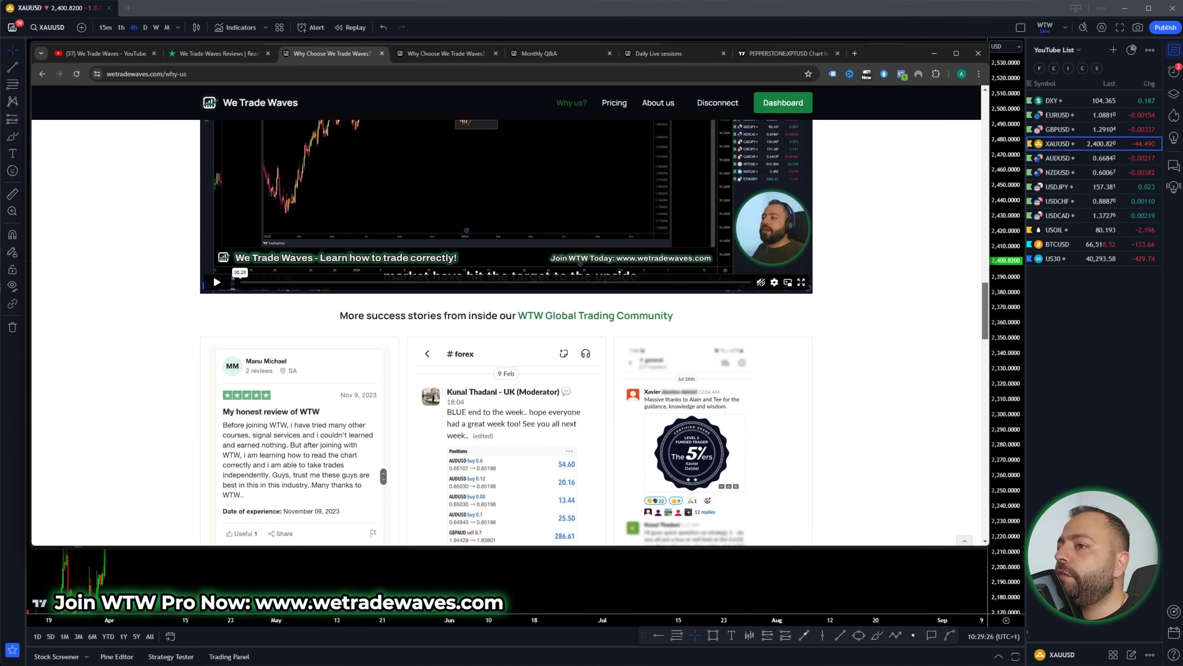
scroll(506, 331, down, 5)
scroll(507, 331, down, 4)
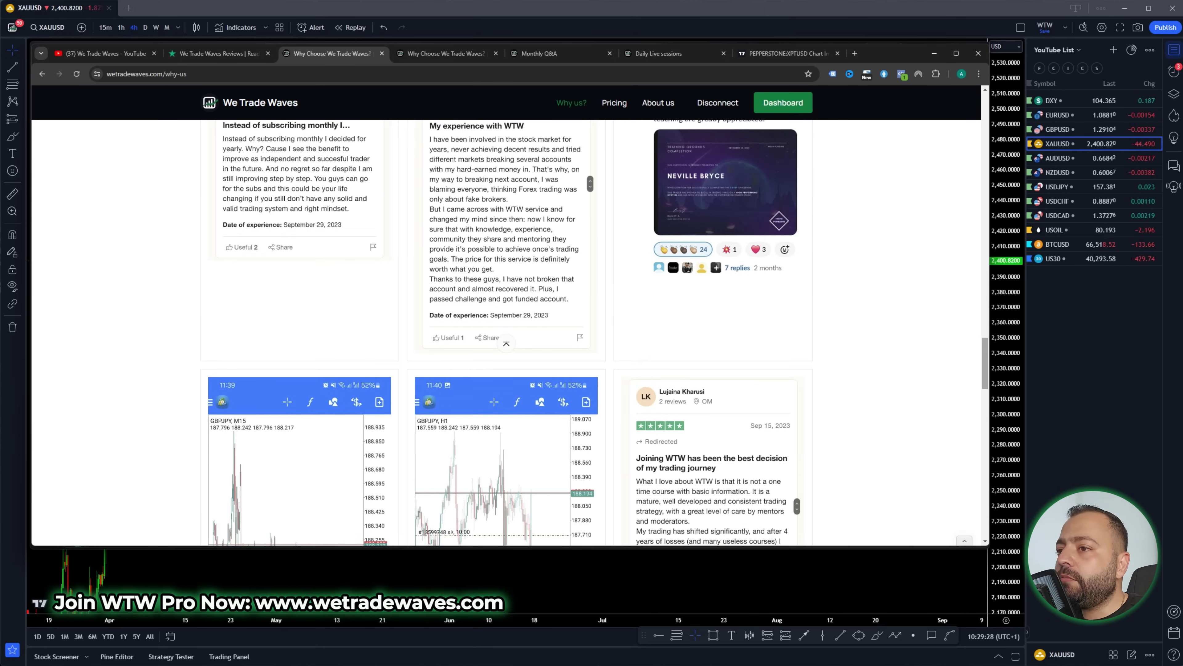
scroll(506, 344, down, 12)
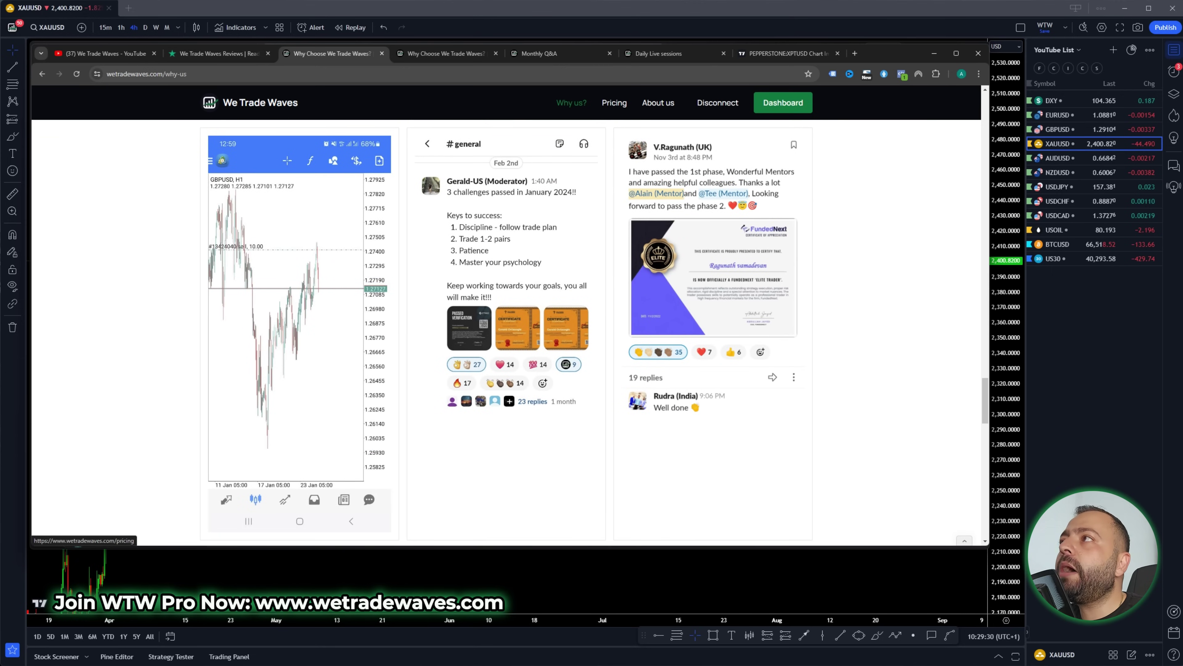
click(934, 53)
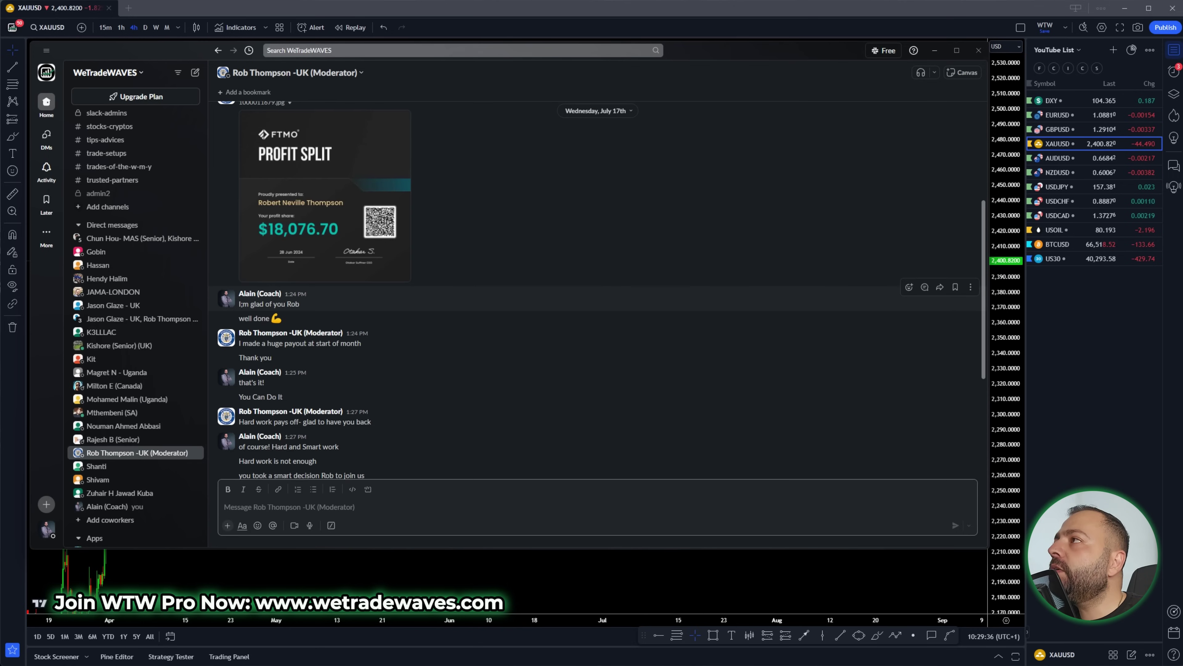
click(934, 50)
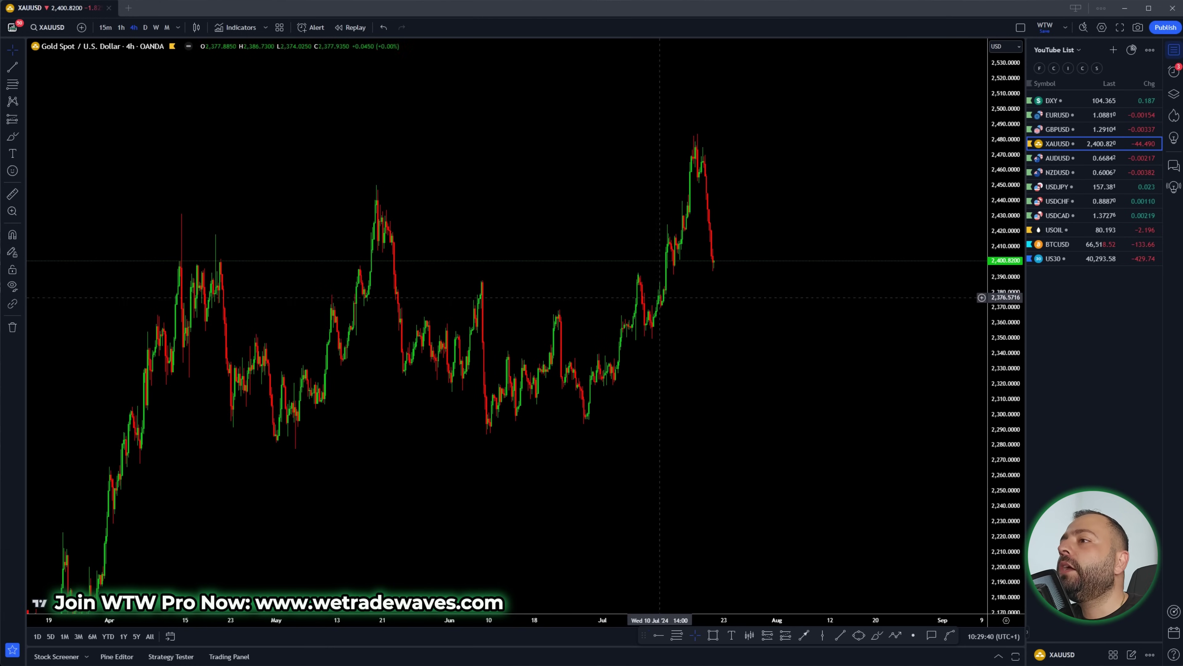
Step: Mark the April, May and July highs on XAUUSD with yellow strokes, and sketch a small bounce and drop at the latest candle
drag(177, 213, 190, 214)
drag(360, 191, 379, 184)
drag(685, 148, 714, 133)
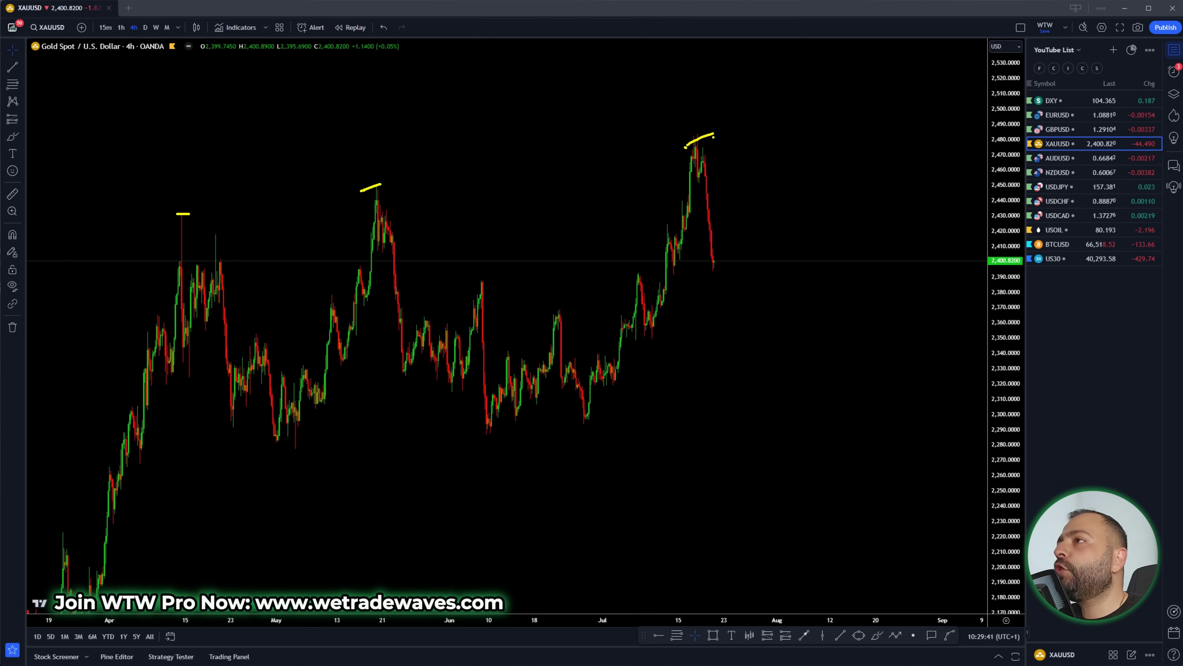
mouse_move(713, 268)
mouse_down()
mouse_move(721, 253)
mouse_move(725, 294)
mouse_up()
drag(731, 206, 751, 172)
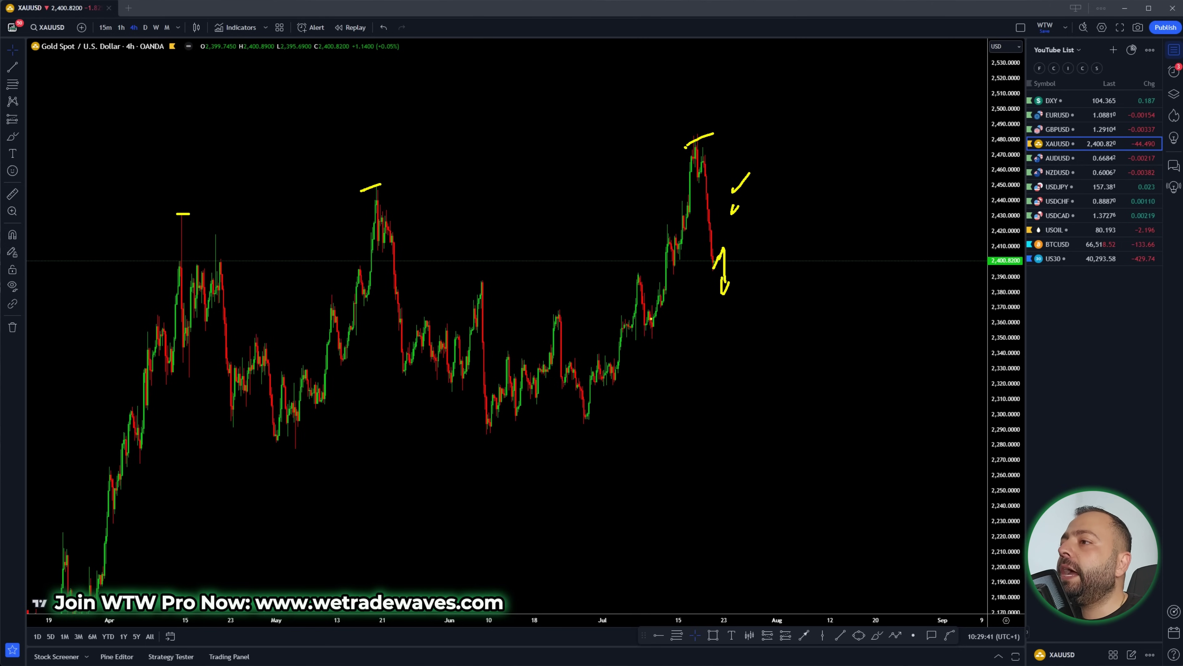
Step: Trace the stepped rally up to the July high in yellow, and outline the preceding June correction with lines, a tick and an arrow
mouse_move(588, 417)
mouse_down()
mouse_move(635, 286)
mouse_move(641, 323)
mouse_move(664, 240)
mouse_move(675, 265)
mouse_move(688, 152)
mouse_move(669, 177)
mouse_up()
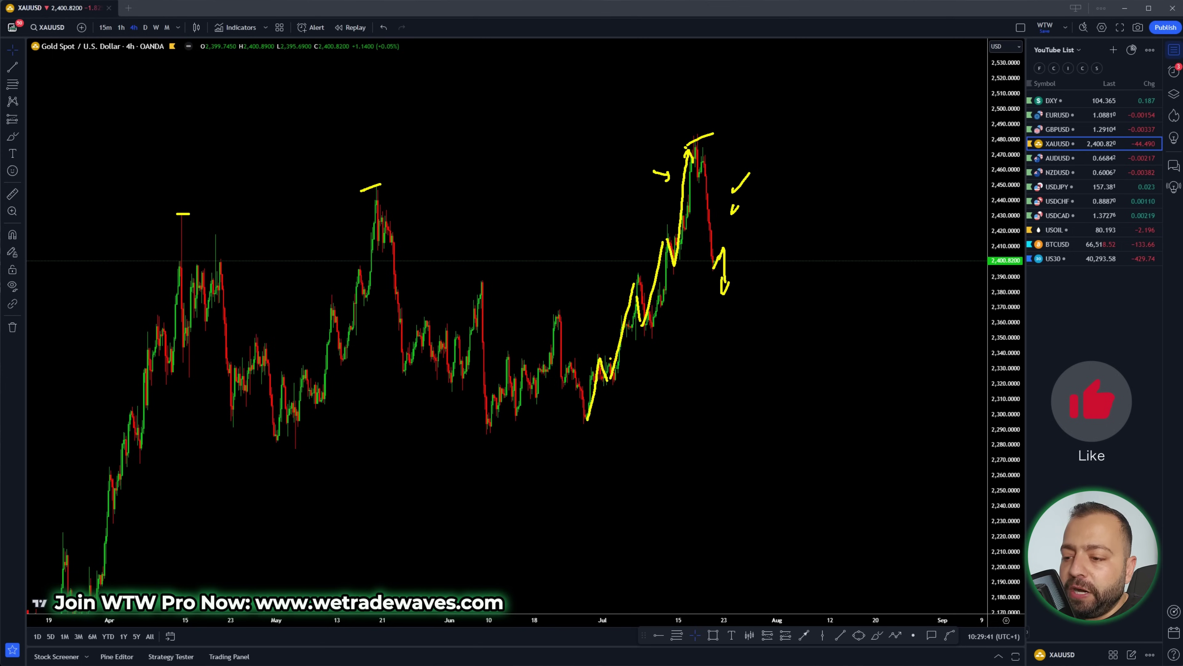
drag(504, 355, 558, 305)
drag(511, 417, 596, 425)
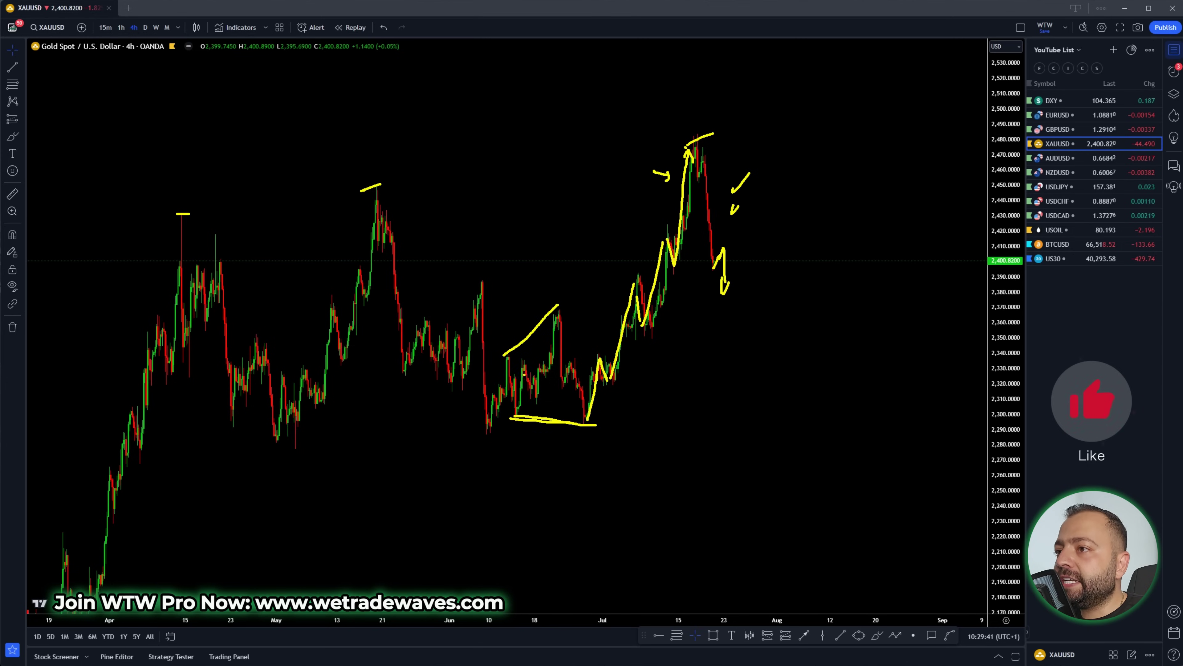
drag(515, 314, 542, 255)
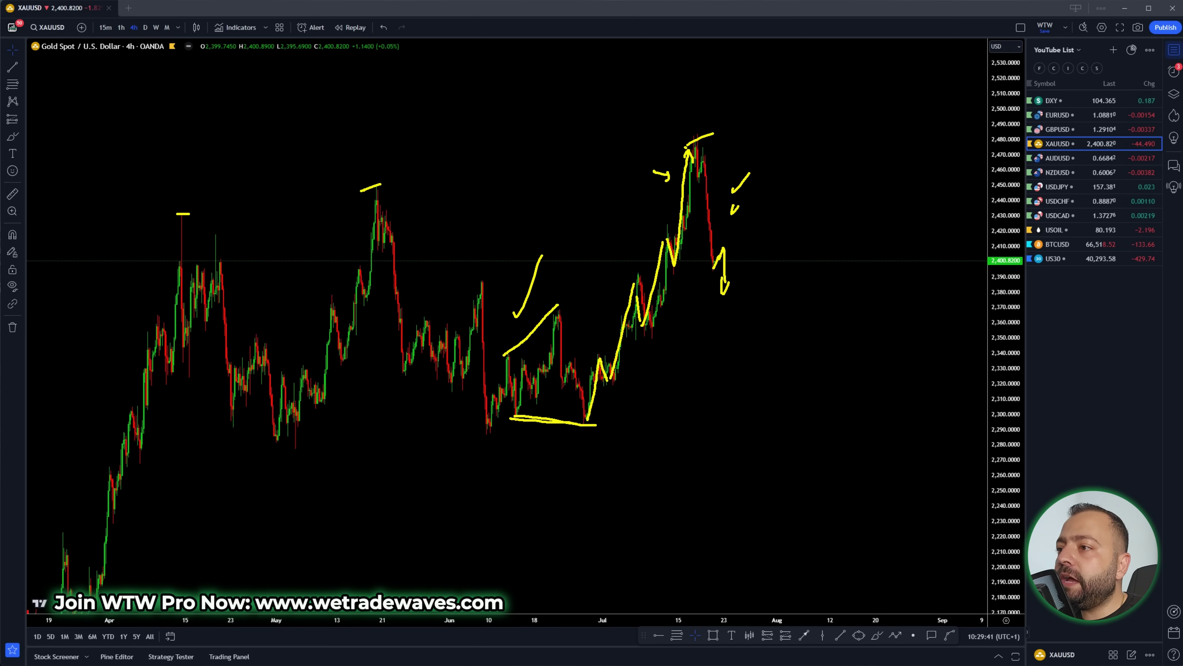
mouse_move(598, 442)
mouse_down()
mouse_move(605, 464)
mouse_move(602, 437)
mouse_up()
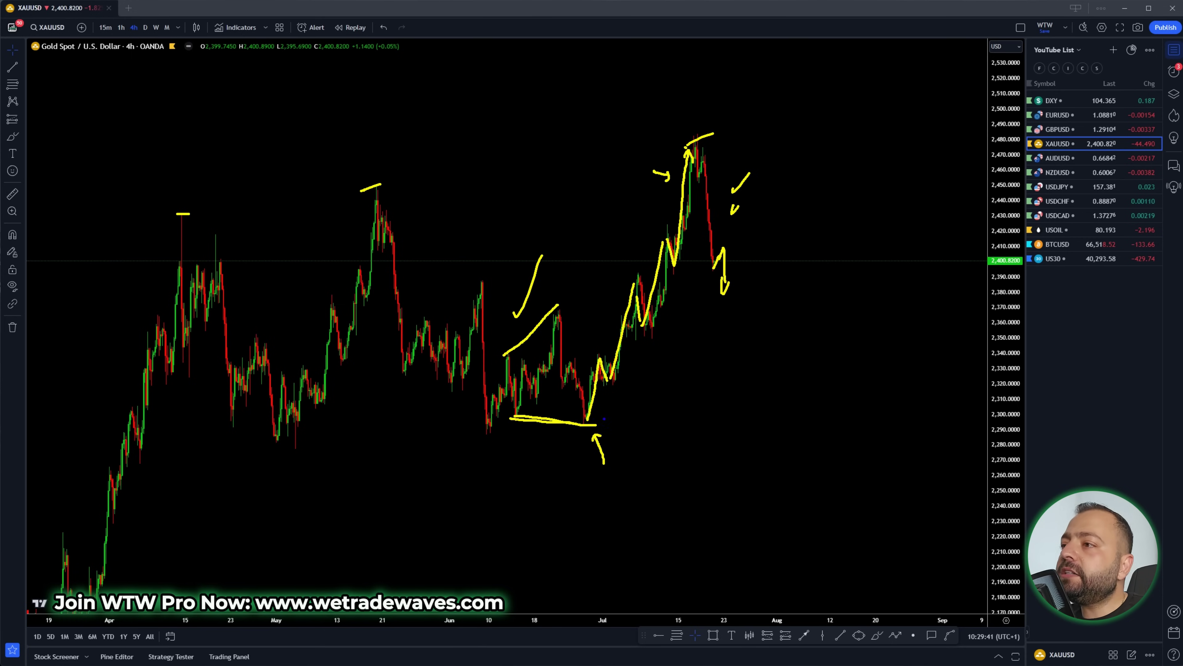
Step: Mark the early July swing high with a blue horizontal line and add strokes beside the rally and its starting low
drag(600, 349, 633, 349)
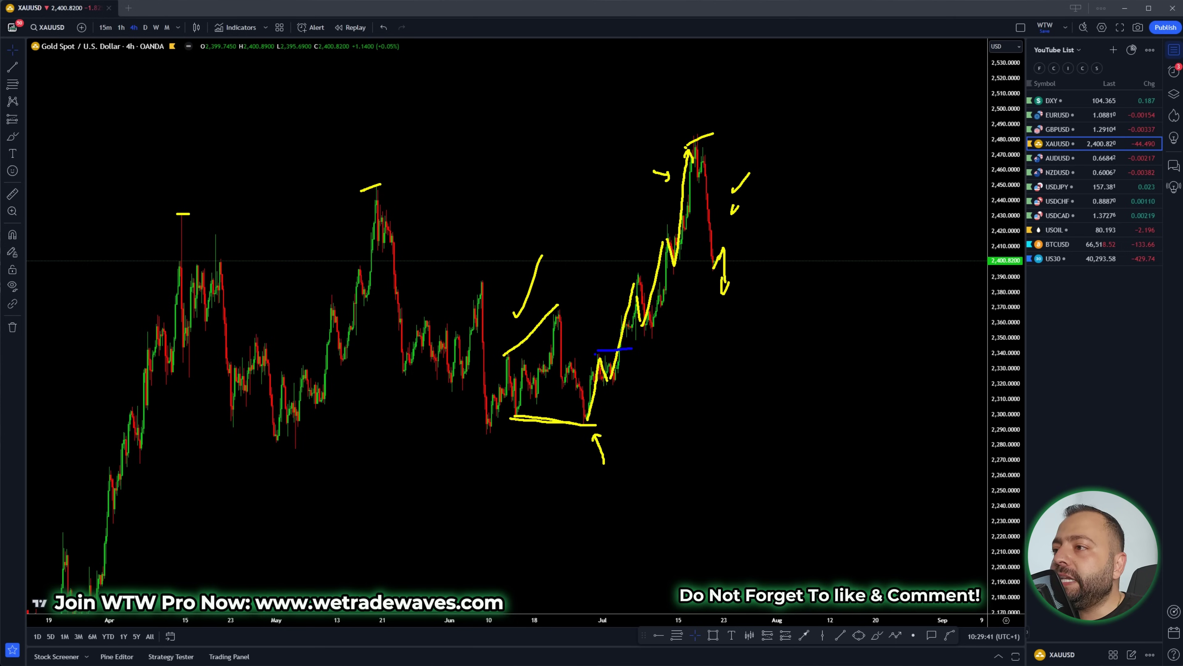
mouse_move(652, 327)
mouse_down()
mouse_move(673, 244)
mouse_move(679, 275)
mouse_up()
mouse_move(633, 452)
mouse_down()
mouse_move(602, 430)
mouse_move(615, 426)
mouse_up()
drag(566, 459, 577, 435)
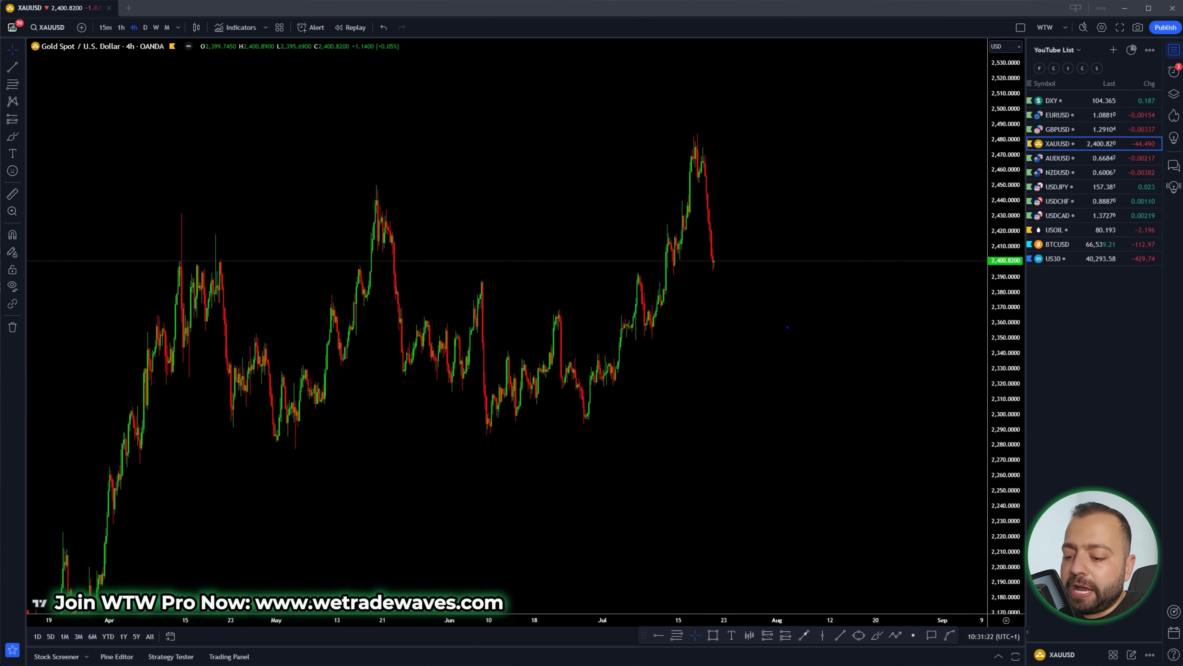
Step: Sketch a yellow projection from the latest gold candle, dipping slightly and stepping upward, with small marks below and above it
mouse_move(714, 264)
mouse_down()
mouse_move(720, 254)
mouse_move(726, 282)
mouse_move(772, 212)
mouse_move(782, 227)
mouse_up()
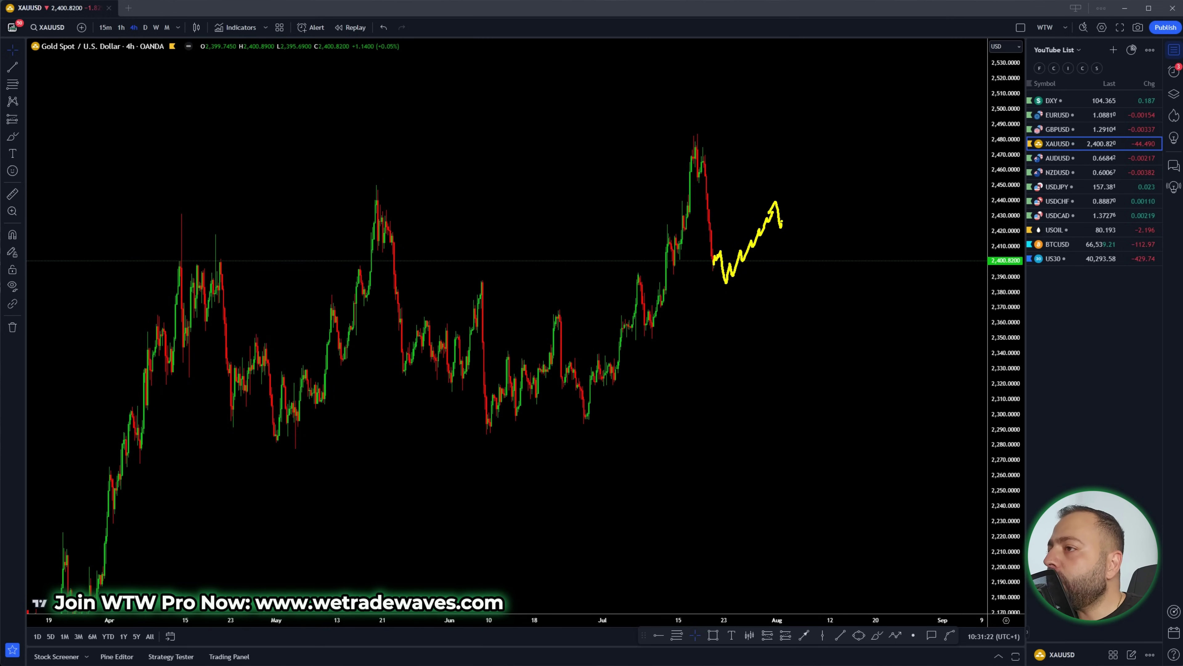
drag(760, 271, 775, 239)
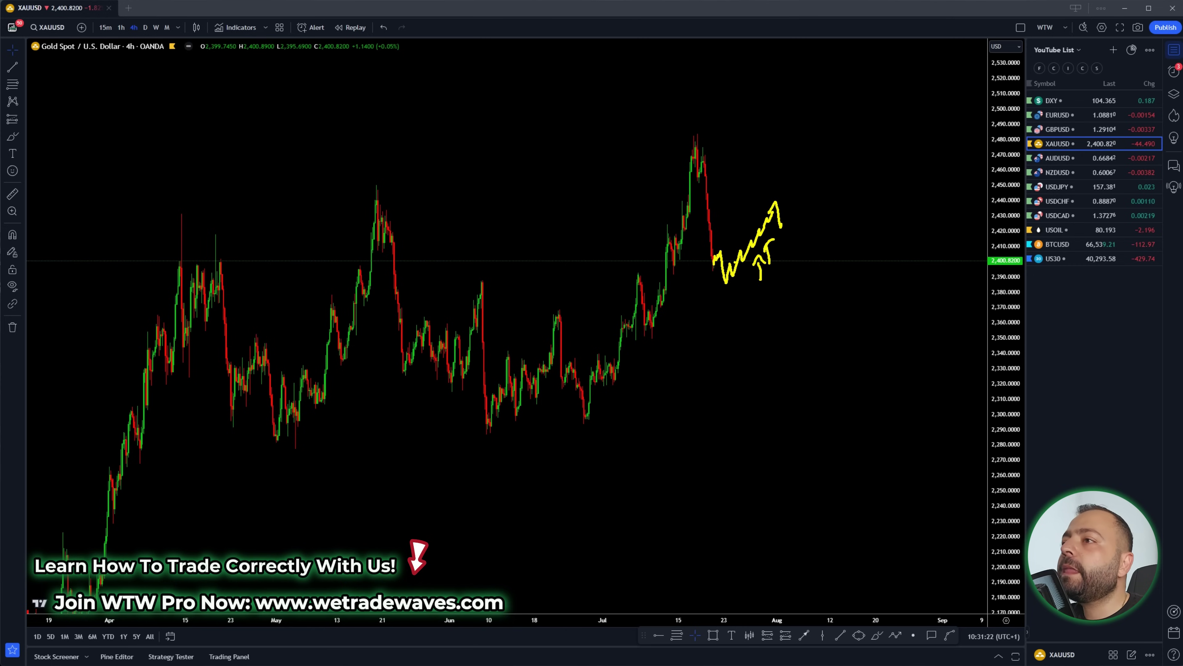
drag(738, 184, 744, 198)
drag(766, 159, 772, 173)
drag(794, 153, 798, 201)
mouse_move(810, 206)
mouse_down()
mouse_move(820, 199)
mouse_move(813, 215)
mouse_up()
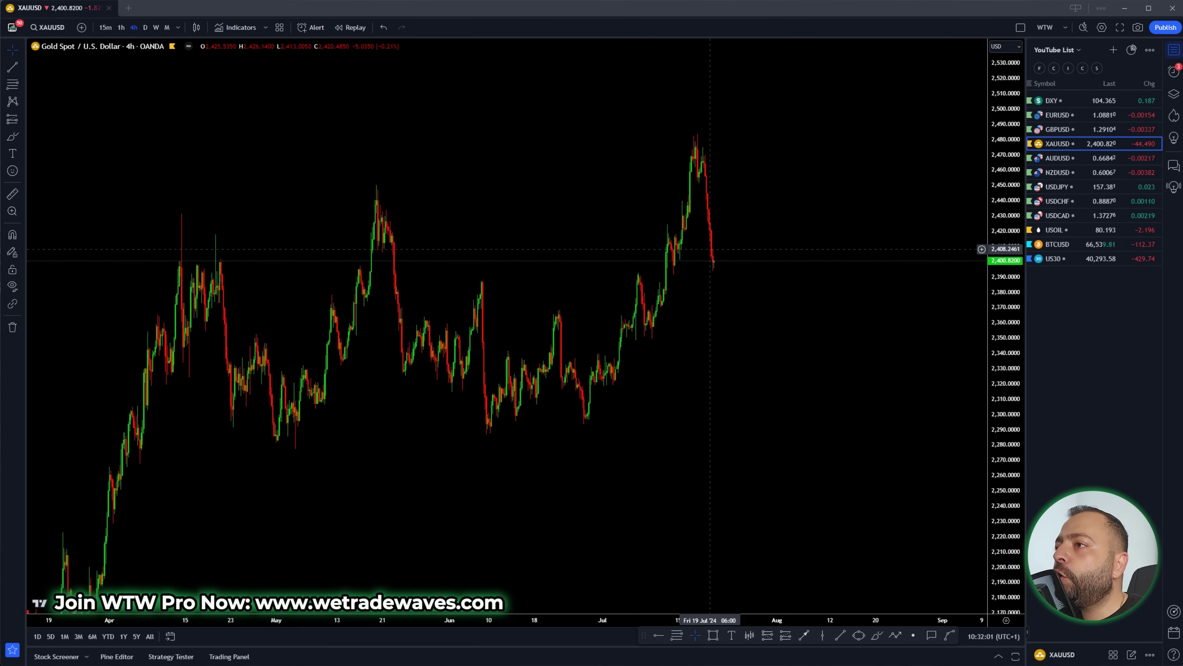
Step: Open the AUDUSD chart, sketch a yellow bounce and drop after the latest candle, and circle the current and May–June corrections
click(1057, 158)
scroll(371, 614, down, 6)
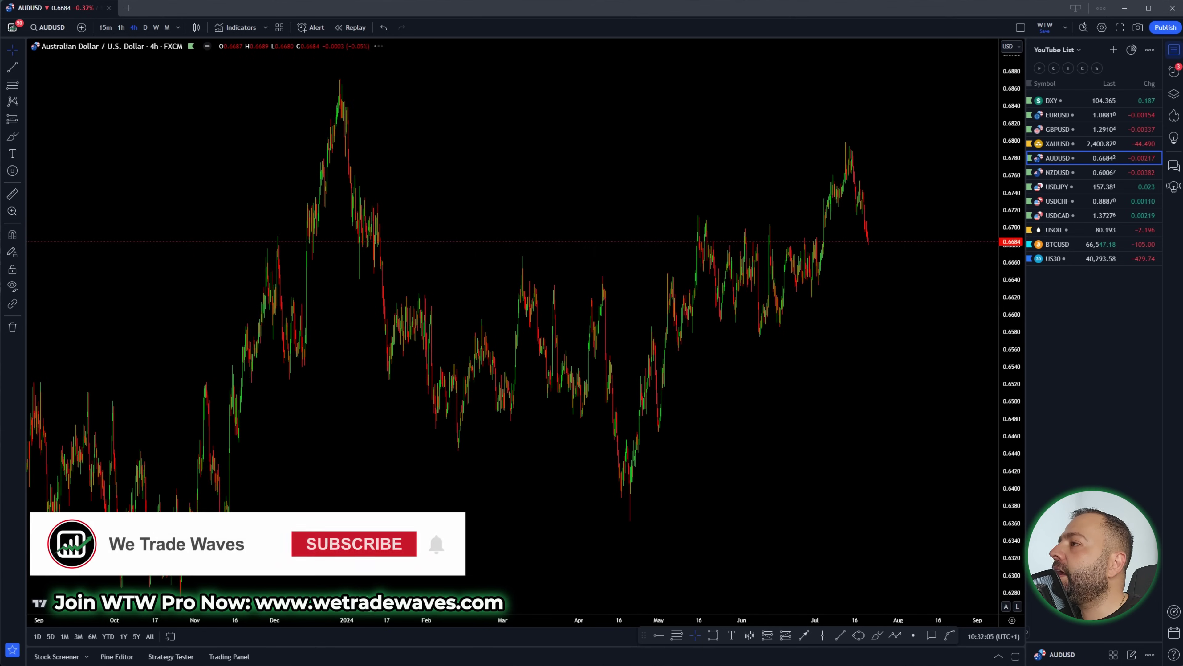
scroll(559, 327, right, 5)
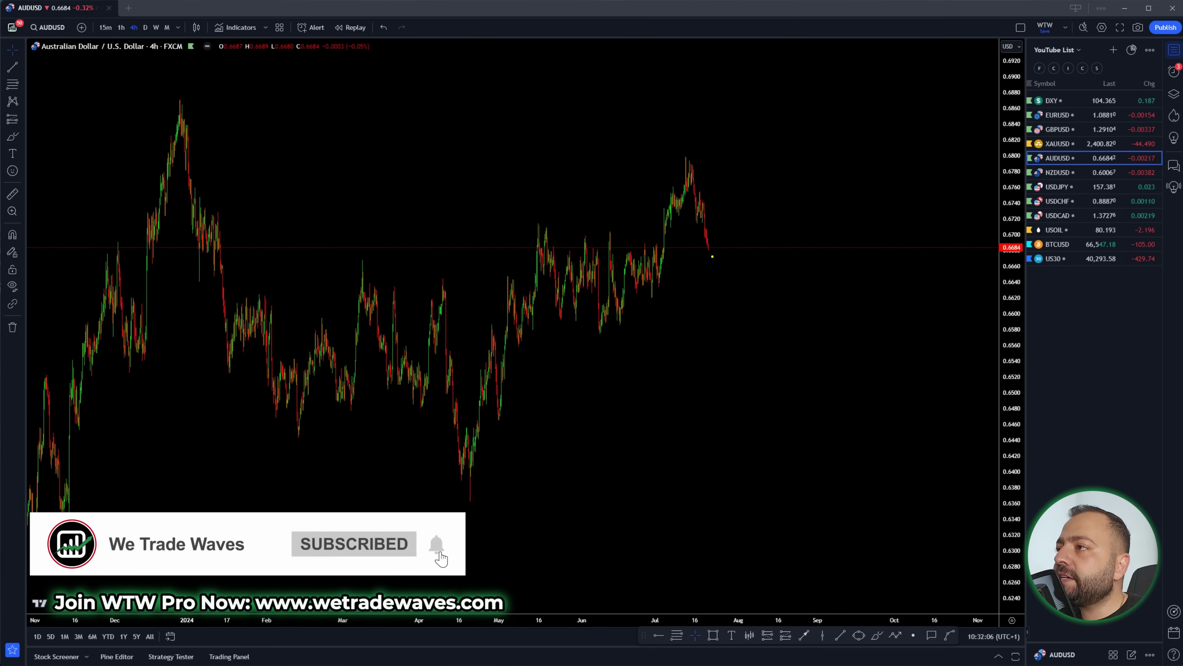
mouse_move(712, 249)
mouse_down()
mouse_move(725, 211)
mouse_move(742, 269)
mouse_up()
mouse_move(688, 150)
mouse_down()
mouse_move(675, 196)
mouse_move(736, 291)
mouse_move(707, 157)
mouse_move(689, 151)
mouse_up()
mouse_move(538, 219)
mouse_down()
mouse_move(620, 323)
mouse_move(532, 215)
mouse_up()
Step: Draw a long blue arrow rising out of the circled AUDUSD correction, with small marks above and a blue pointer beside it
drag(741, 147, 749, 166)
drag(746, 273, 800, 126)
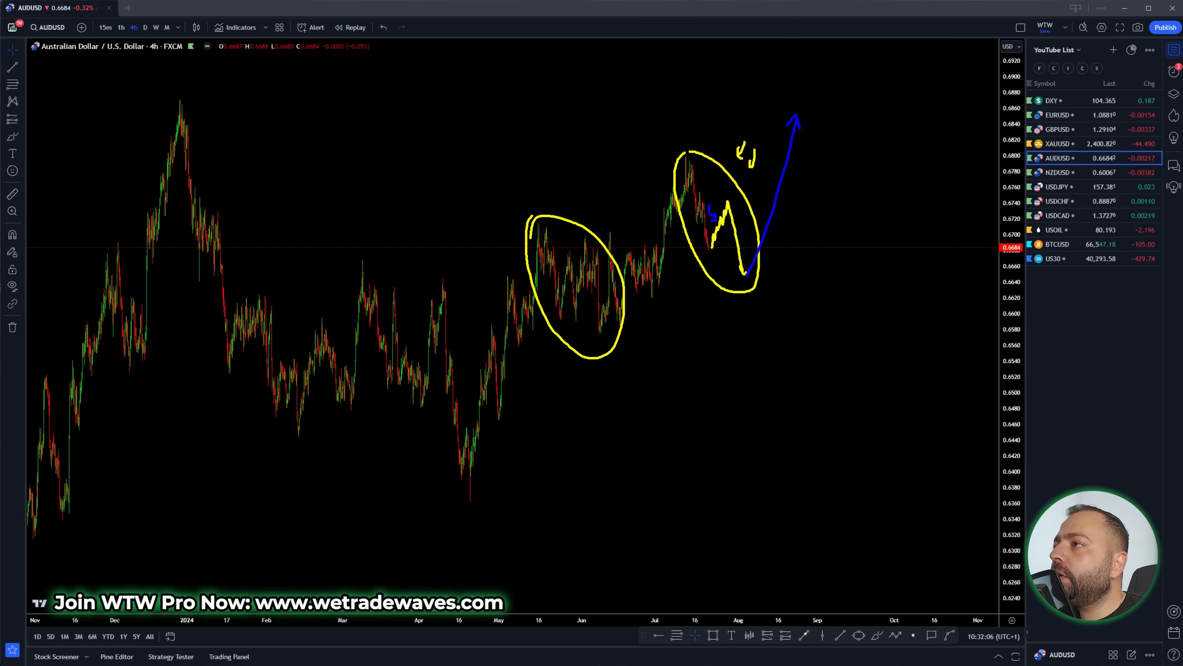
mouse_move(743, 209)
mouse_down()
mouse_move(740, 222)
mouse_move(793, 261)
mouse_up()
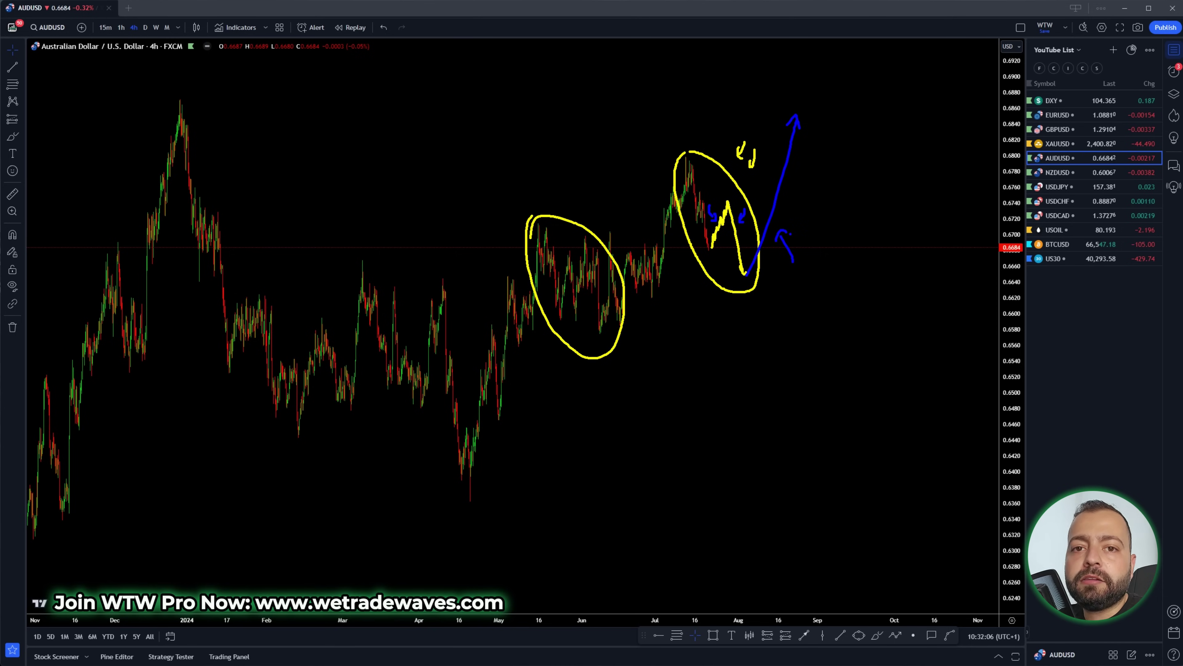
Step: Open the NZDUSD chart and sketch a yellow bounce, lower low and rising arrow, marking the recent lows and the turn upward
click(1058, 172)
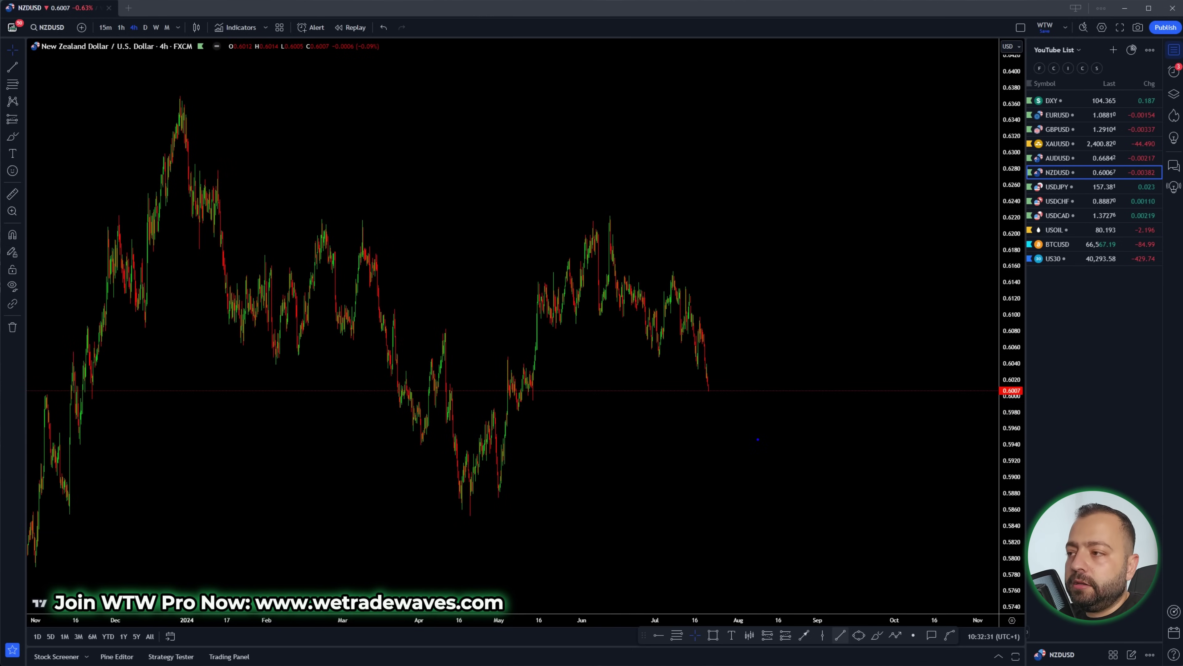
mouse_move(709, 391)
mouse_down()
mouse_move(723, 348)
mouse_move(735, 417)
mouse_move(760, 269)
mouse_move(770, 279)
mouse_up()
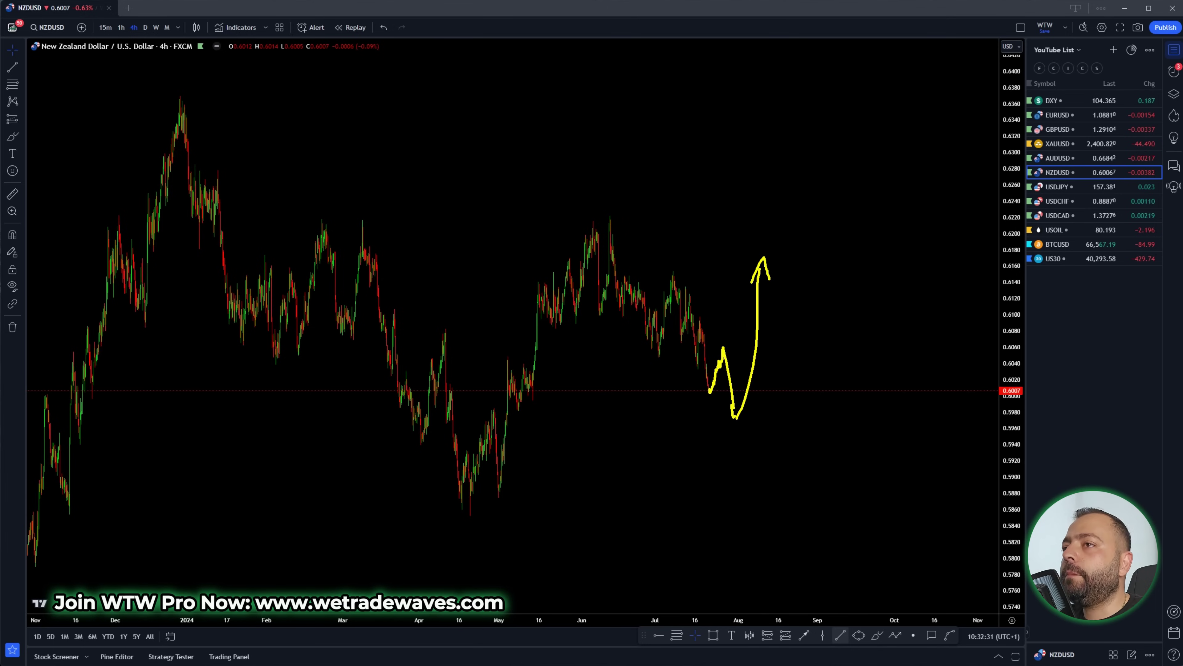
mouse_move(646, 347)
mouse_down()
mouse_move(697, 374)
mouse_move(735, 418)
mouse_move(787, 370)
mouse_up()
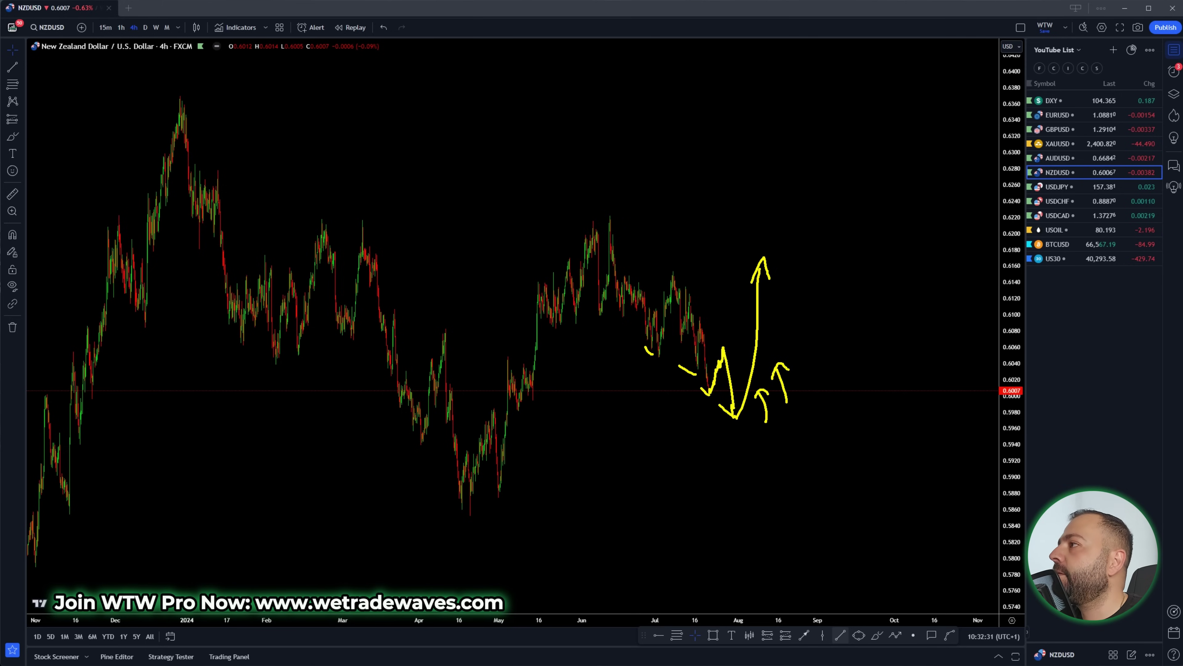
Step: Open the USDJPY chart, trace the July decline and rebound in yellow with rising arrows, and mark the two July highs
click(1058, 187)
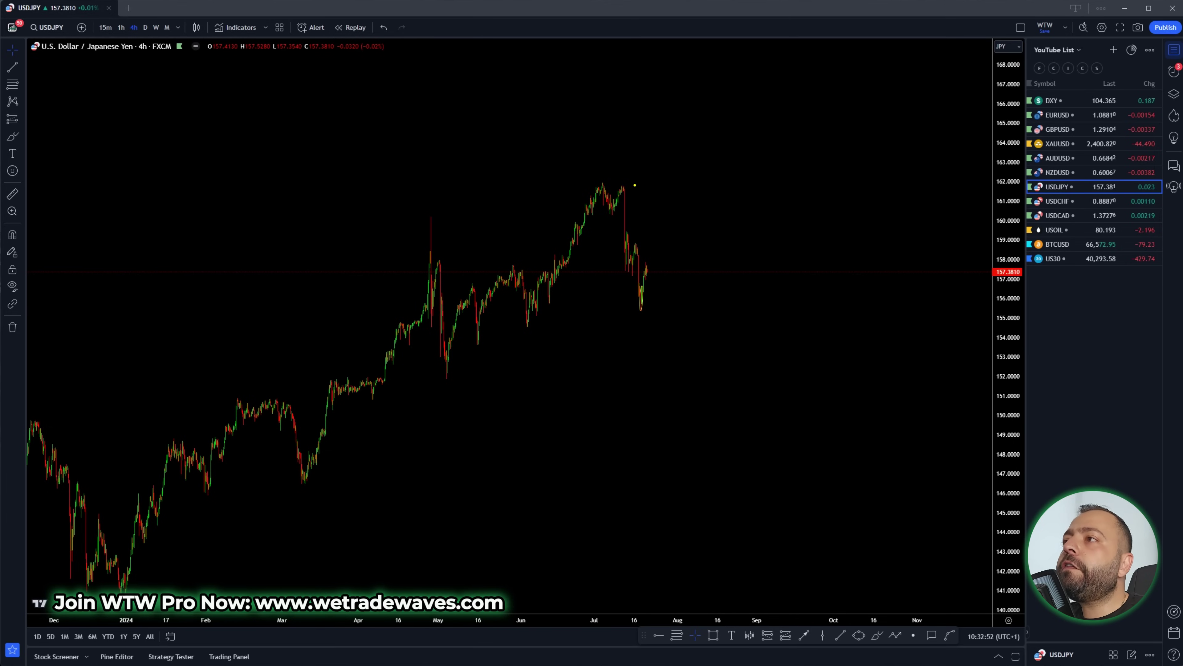
mouse_move(651, 173)
mouse_down()
mouse_move(657, 221)
mouse_move(662, 196)
mouse_move(648, 278)
mouse_up()
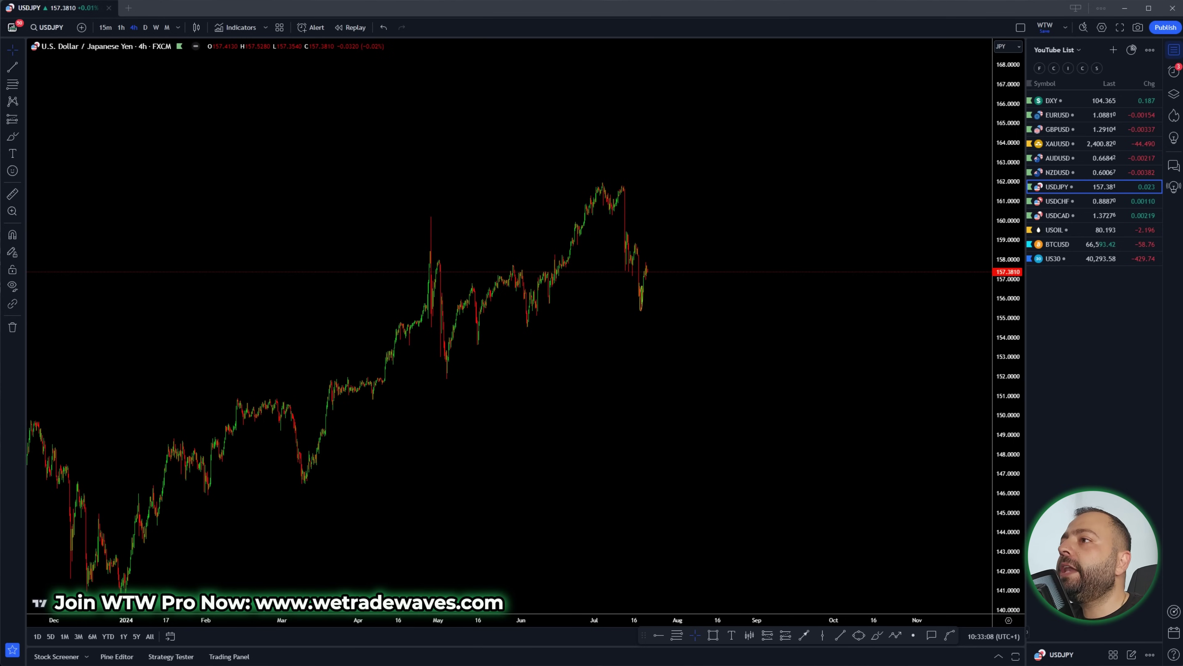
mouse_move(627, 187)
mouse_down()
mouse_move(639, 306)
mouse_move(648, 261)
mouse_move(664, 279)
mouse_move(673, 226)
mouse_up()
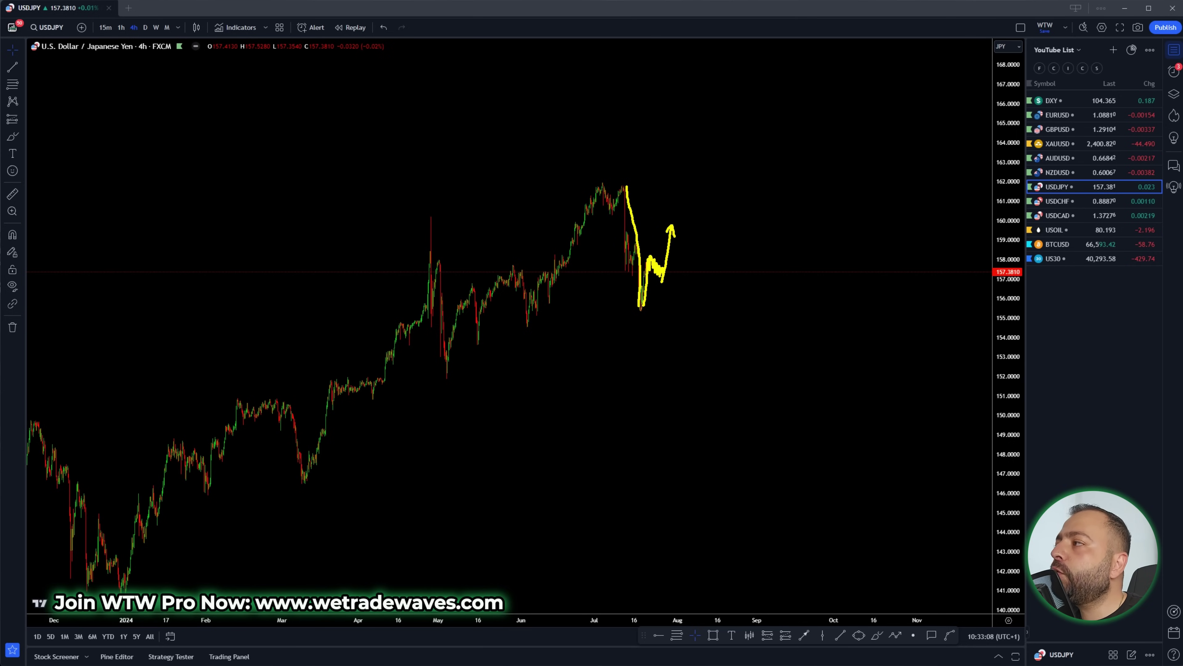
drag(678, 267, 691, 265)
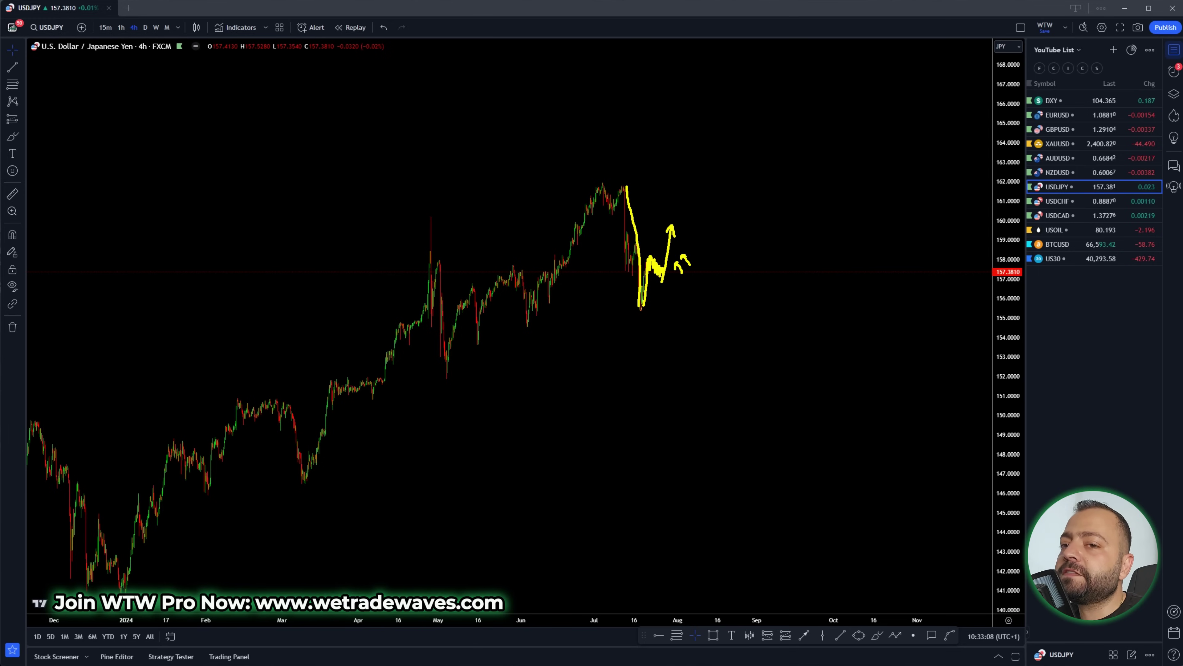
drag(680, 228, 702, 172)
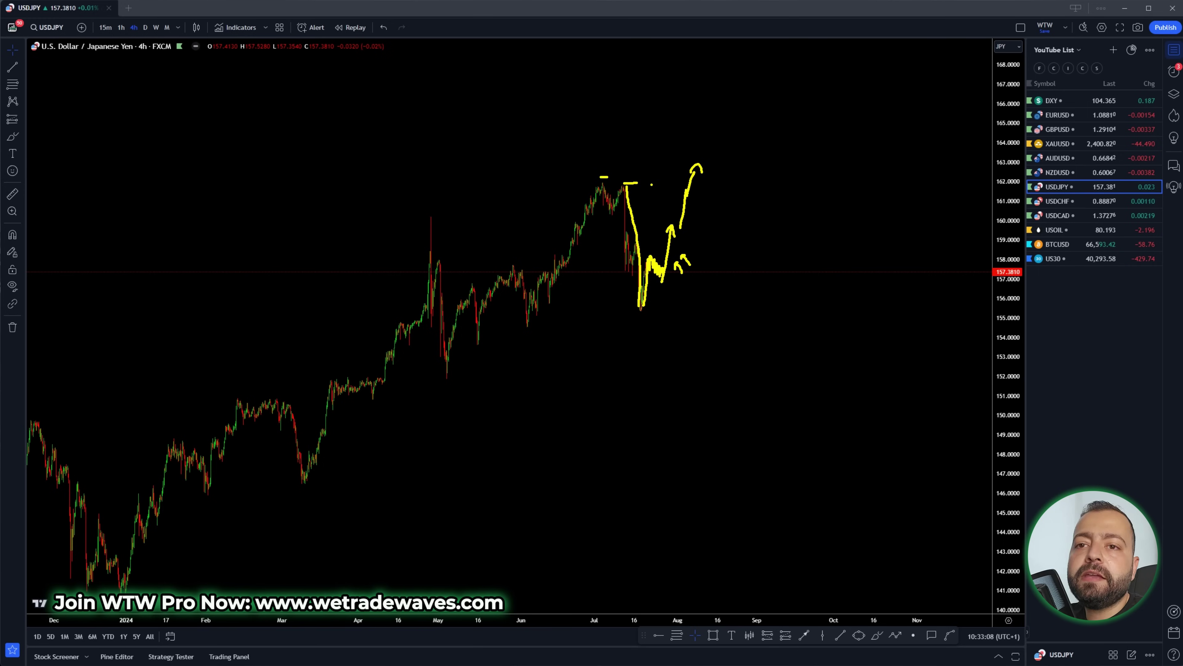
Step: Handwrite a short yellow label in the empty space of the USDJPY chart, underline the pair's title, and clear the annotations
mouse_move(764, 210)
mouse_down()
mouse_move(772, 236)
mouse_move(788, 209)
mouse_up()
drag(801, 215, 802, 206)
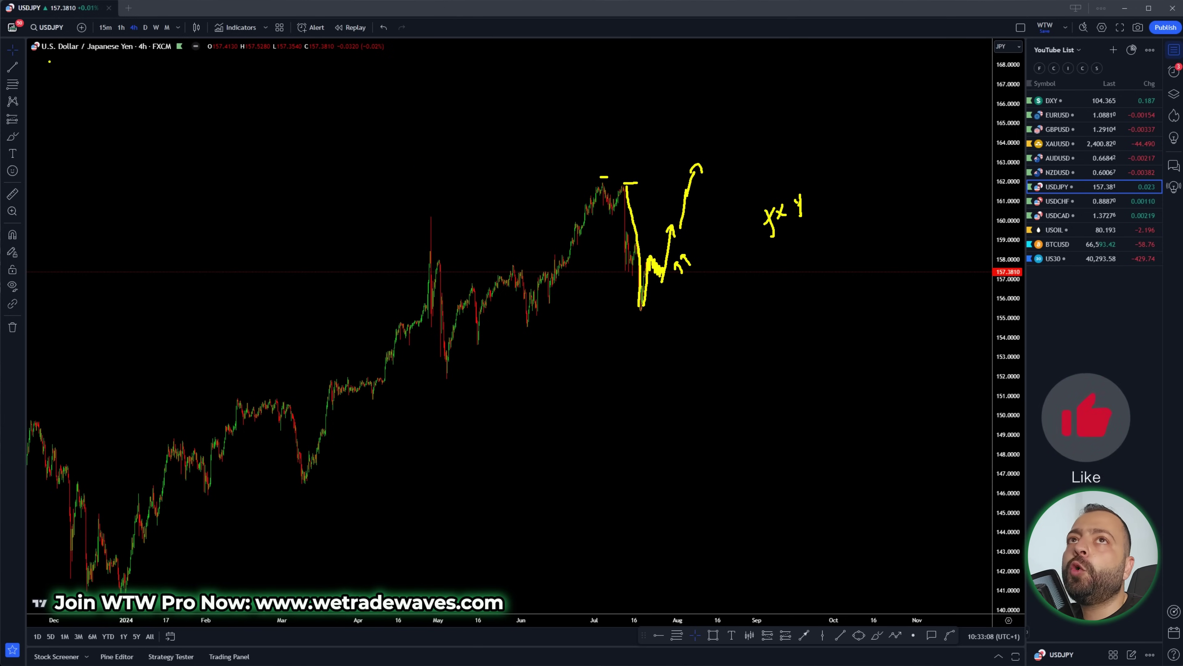
drag(36, 57, 157, 57)
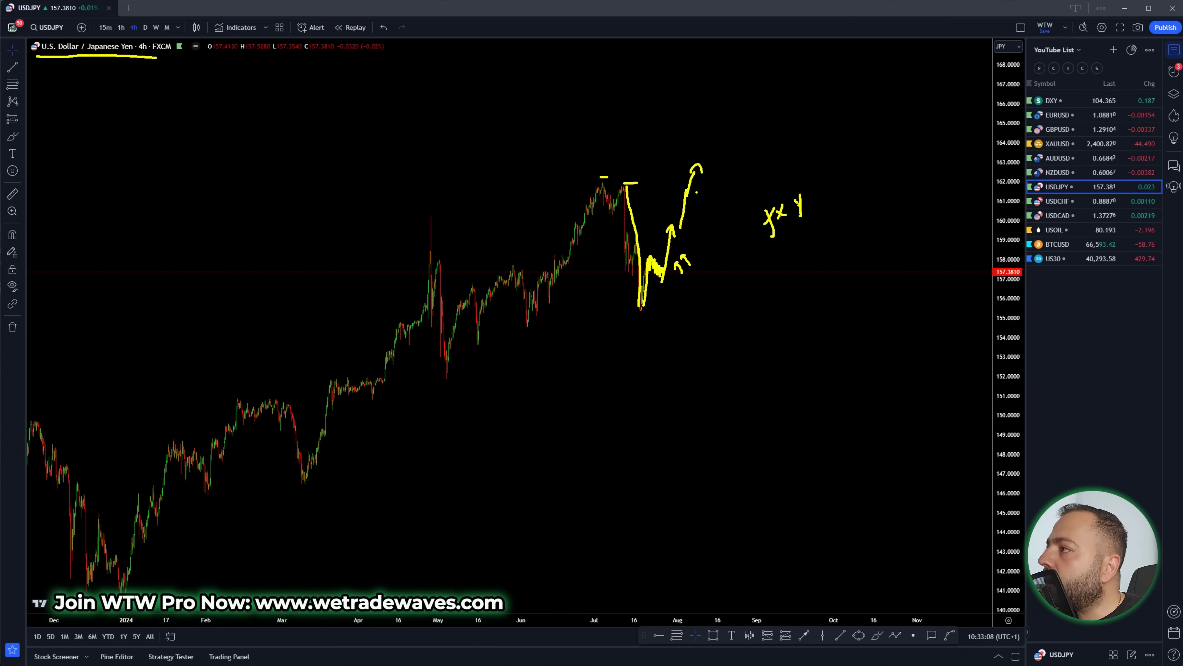
key(Escape)
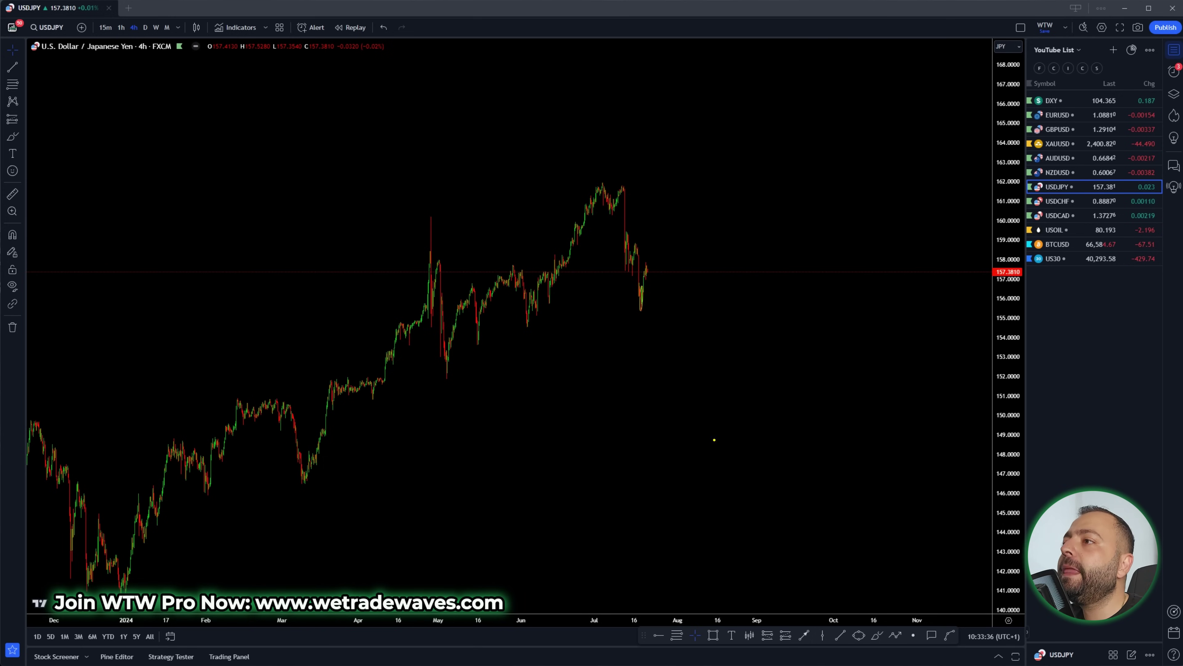
Step: Sketch a brief yellow zigzag and a rising arrow from the latest USDJPY candle, with small upward arrows beside it
drag(646, 268, 660, 273)
mouse_move(664, 271)
mouse_down()
mouse_move(689, 274)
mouse_move(655, 262)
mouse_move(663, 282)
mouse_move(682, 229)
mouse_move(688, 239)
mouse_up()
key(Escape)
mouse_move(694, 285)
mouse_down()
mouse_move(683, 270)
mouse_move(699, 266)
mouse_up()
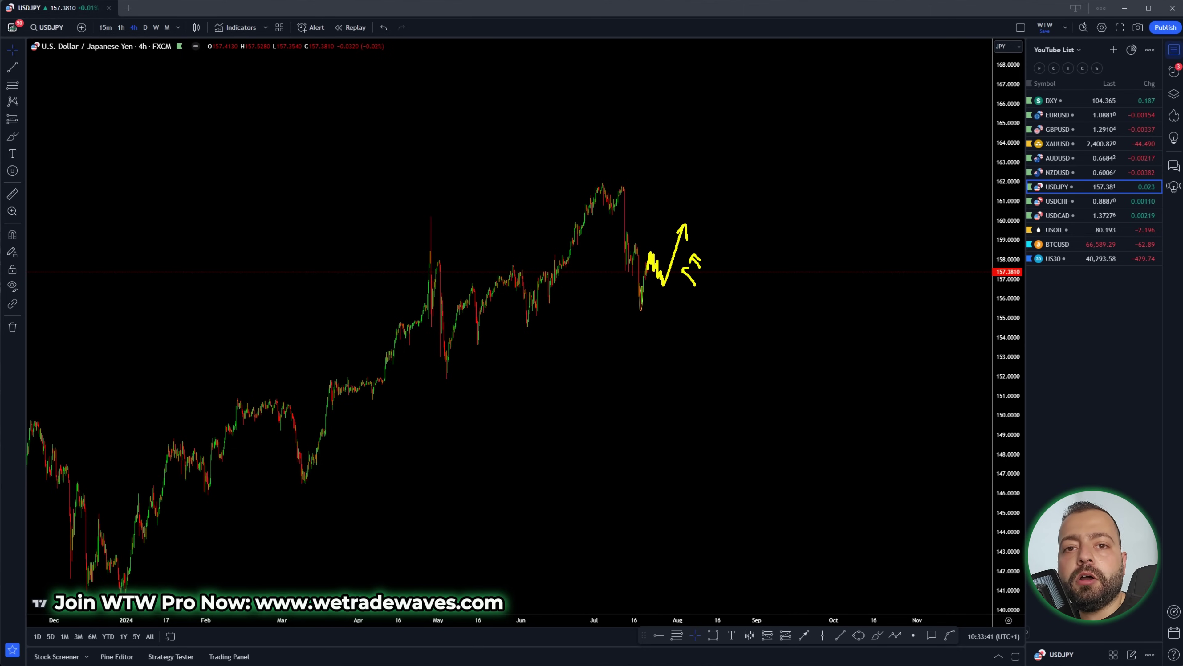
Step: Open the USDCHF chart, sketch a yellow zigzag and a dashed rising arrow from the latest candle, and clear the annotations
click(1057, 201)
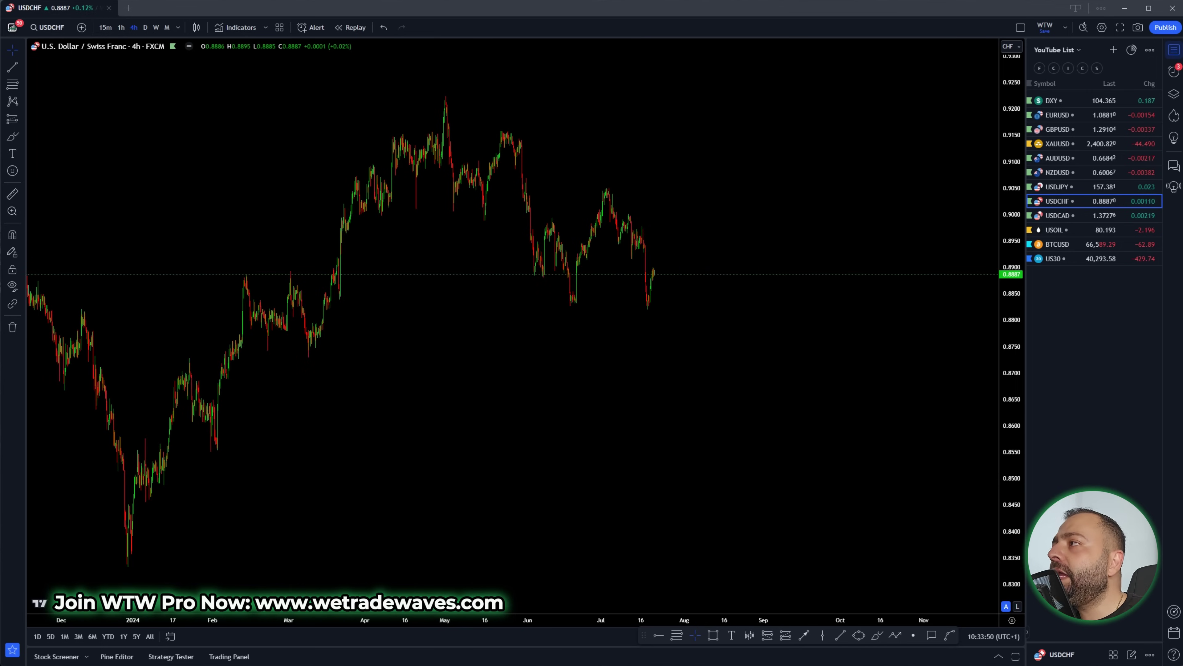
scroll(790, 231, down, 3)
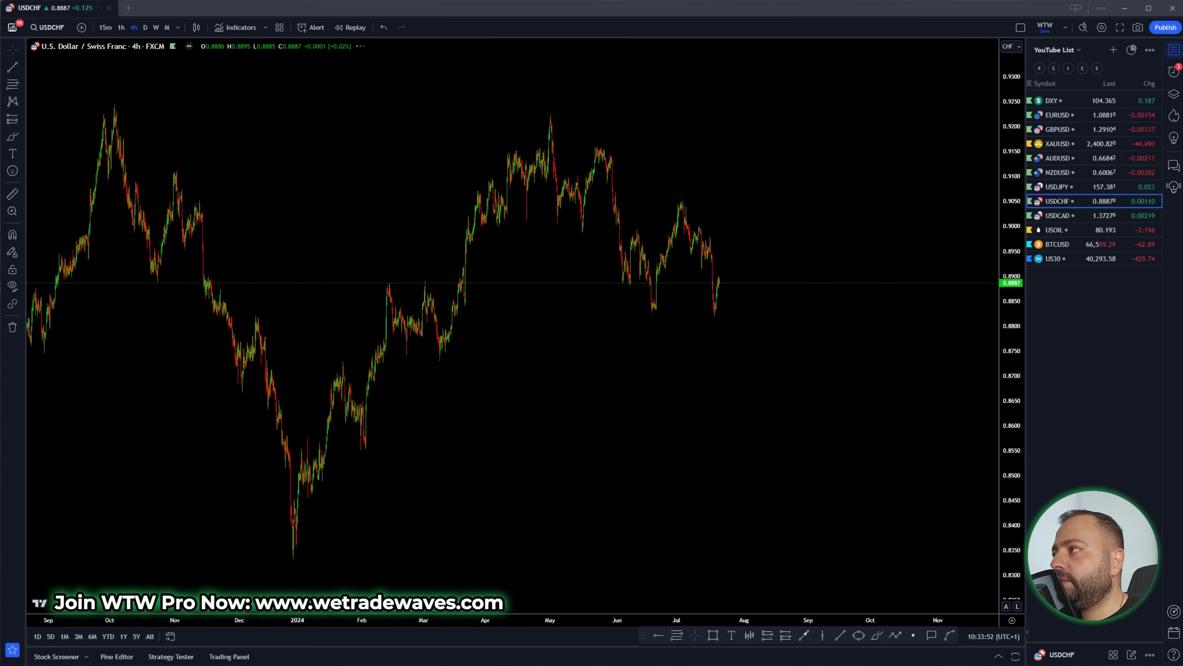
drag(852, 289, 662, 291)
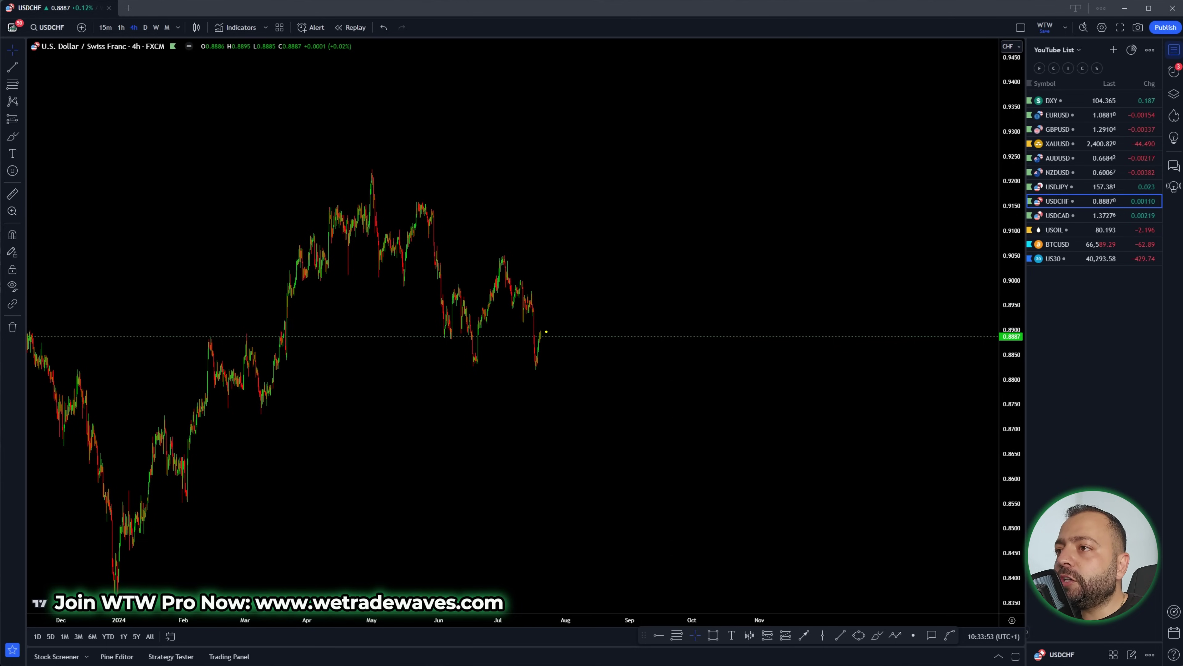
mouse_move(541, 334)
mouse_down()
mouse_move(551, 325)
mouse_move(561, 339)
mouse_move(572, 299)
mouse_move(577, 315)
mouse_move(581, 256)
mouse_up()
drag(582, 249, 584, 243)
drag(586, 238, 600, 227)
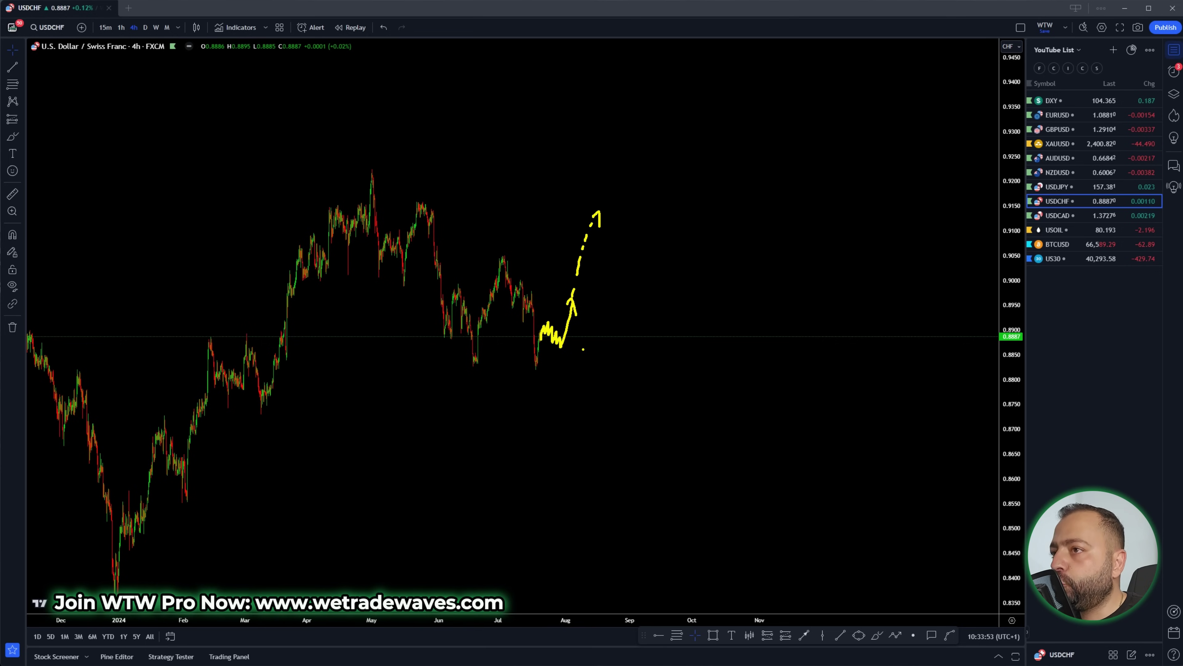
key(Escape)
Step: Sketch an alternative USDCHF path in yellow with a small bounce, a lower low and a steep rise, and clear it
scroll(615, 347, down, 2)
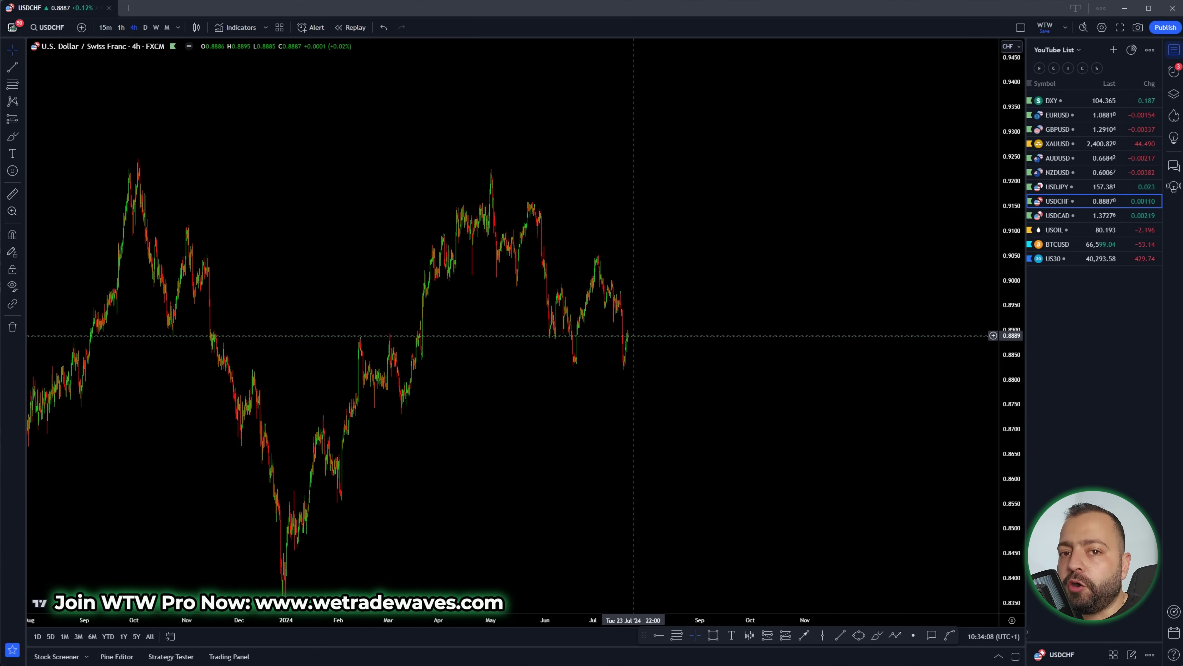
mouse_move(628, 329)
mouse_down()
mouse_move(634, 344)
mouse_move(646, 316)
mouse_move(662, 391)
mouse_move(729, 207)
mouse_up()
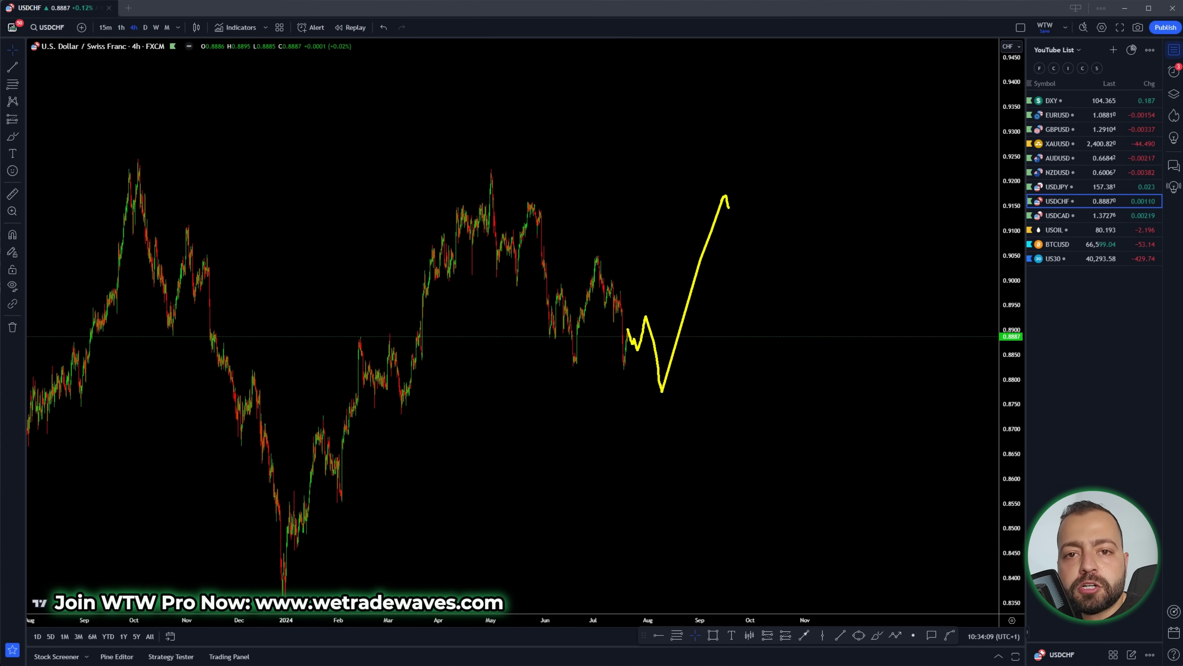
key(Escape)
Step: Open the USDCAD chart, sketch and circle a short yellow pullback from the latest candle, and add rising arrows beside it
key(Down)
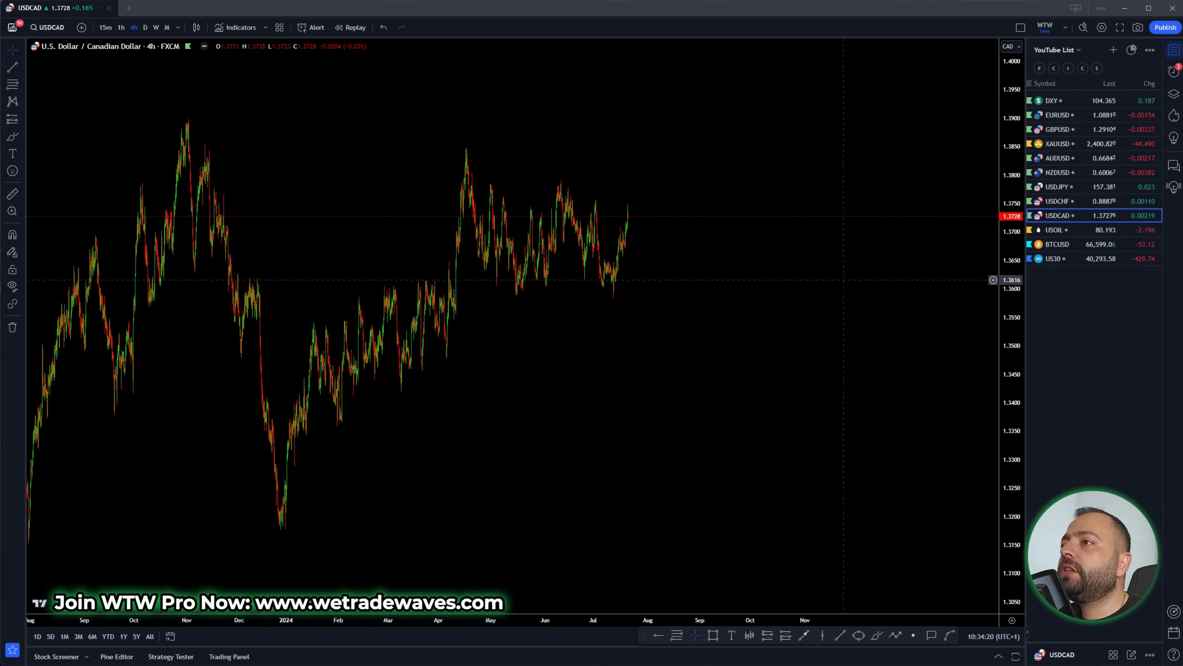
mouse_move(617, 226)
mouse_down()
mouse_move(638, 264)
mouse_move(621, 215)
mouse_up()
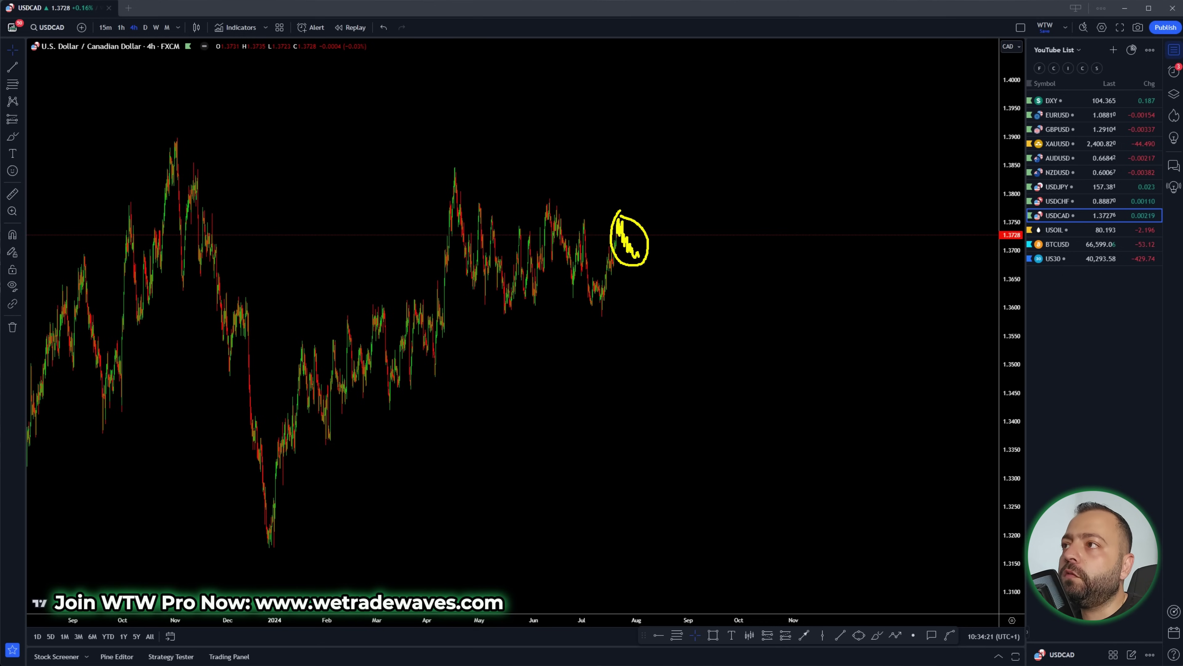
mouse_move(632, 241)
mouse_down()
mouse_move(653, 229)
mouse_move(662, 189)
mouse_move(665, 203)
mouse_up()
drag(679, 247, 682, 219)
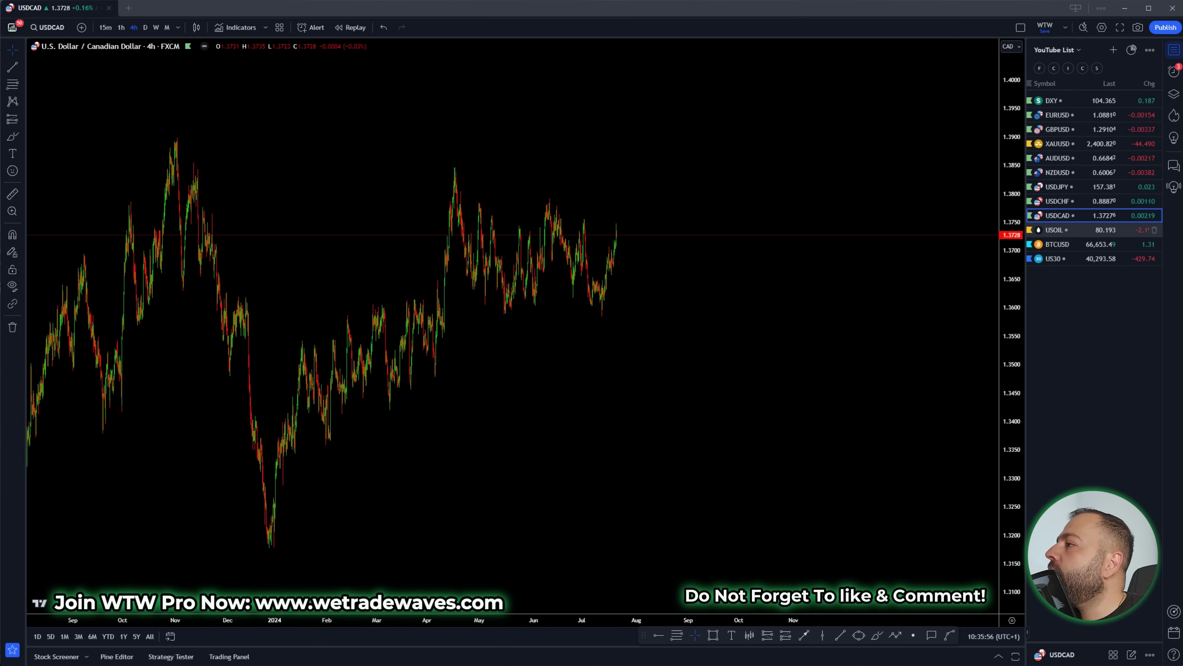
Step: Open the USOIL chart and annotate the July swings from the high in yellow, with strokes beside the latest decline
click(1057, 230)
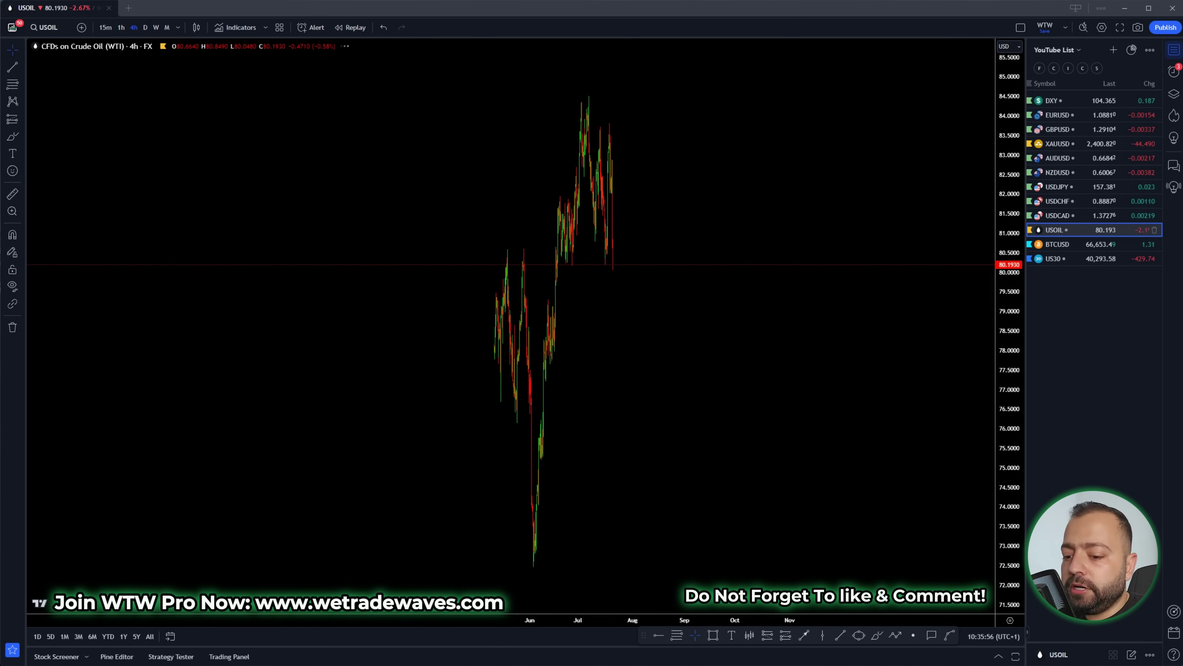
drag(802, 281, 885, 281)
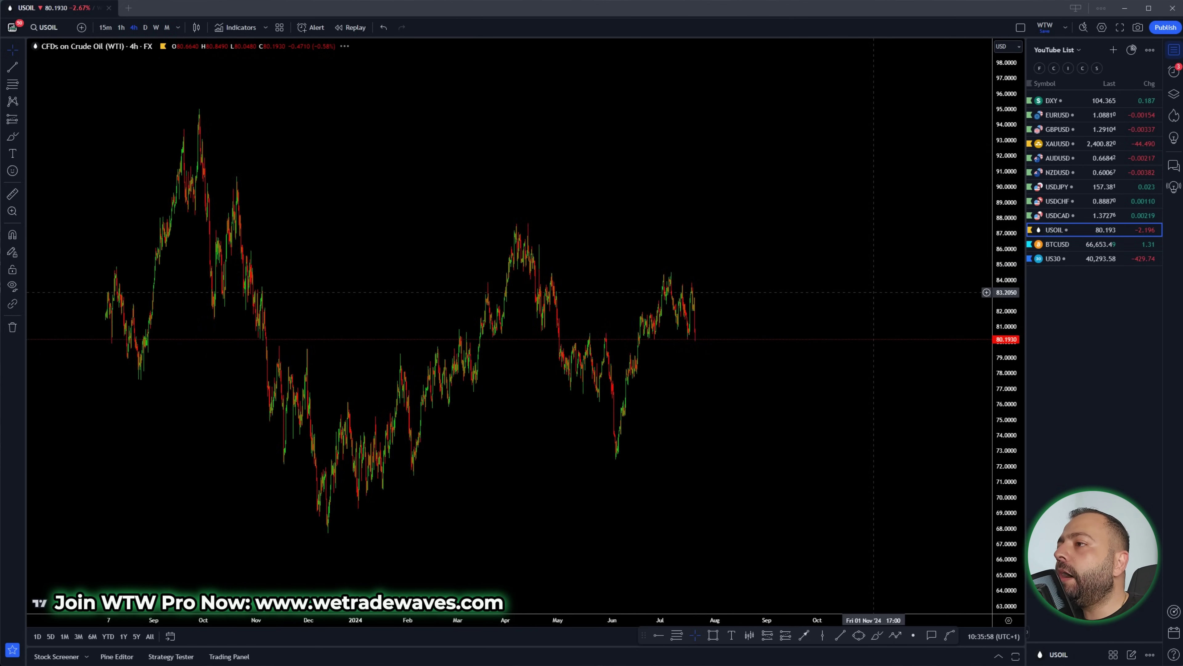
scroll(884, 281, up, 5)
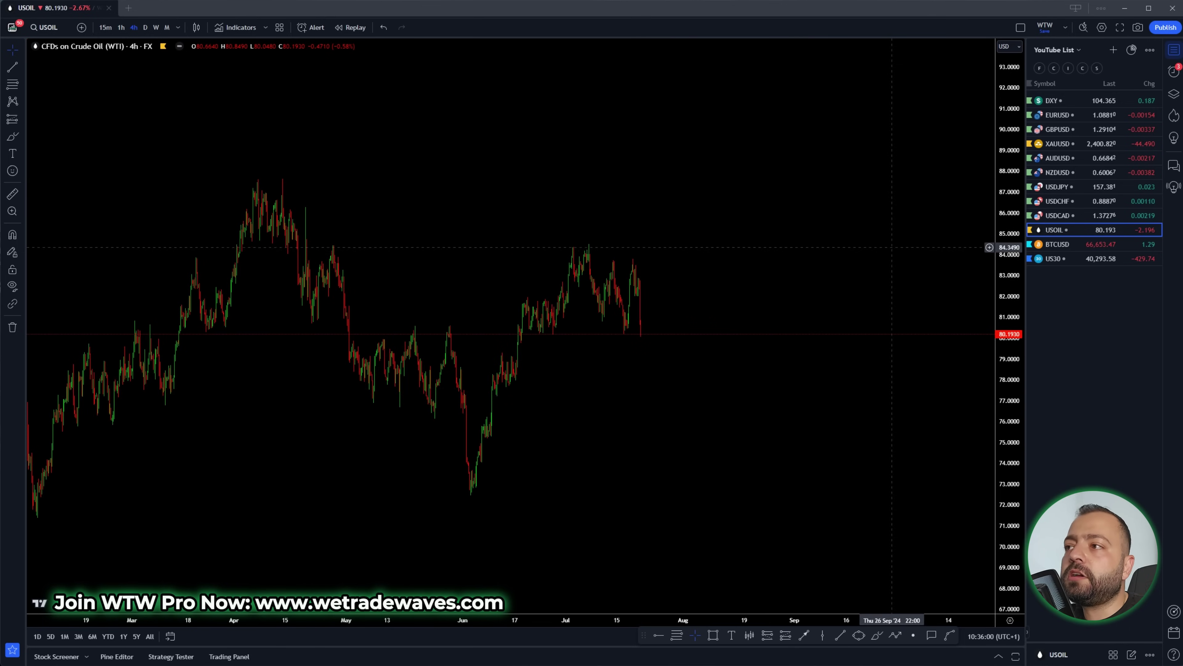
scroll(813, 242, up, 3)
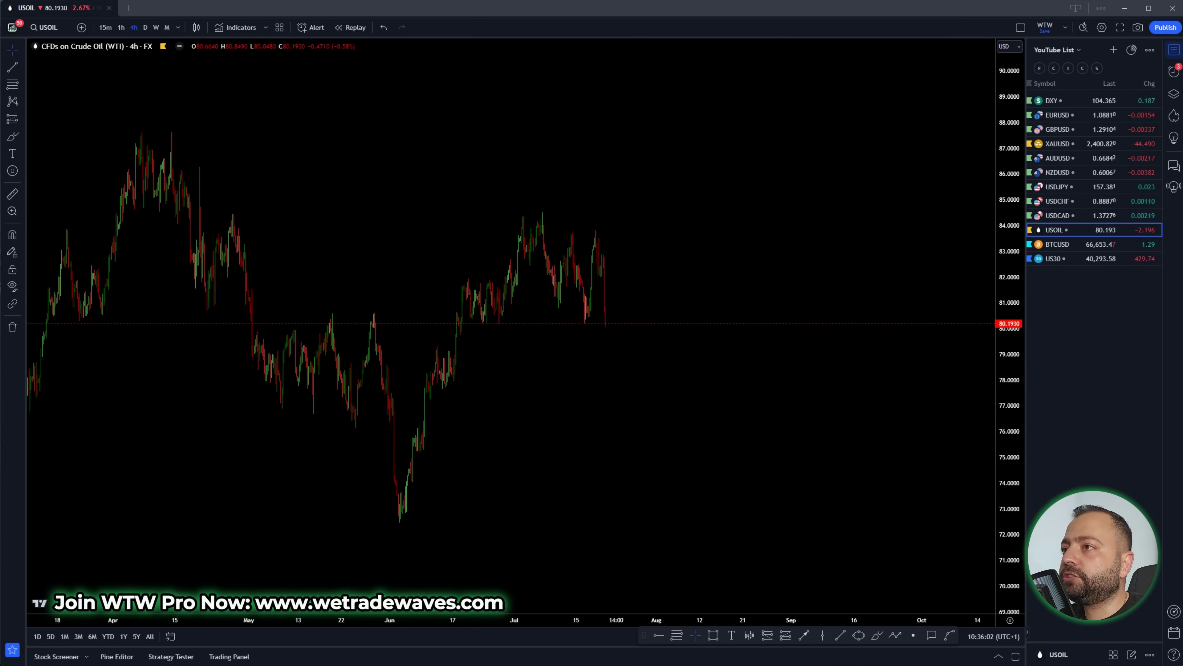
drag(543, 214, 551, 295)
drag(565, 232, 610, 221)
mouse_move(550, 299)
mouse_down()
mouse_move(581, 328)
mouse_move(570, 251)
mouse_move(592, 238)
mouse_move(623, 356)
mouse_move(653, 249)
mouse_move(659, 262)
mouse_up()
mouse_move(653, 306)
mouse_down()
mouse_move(661, 321)
mouse_move(666, 291)
mouse_up()
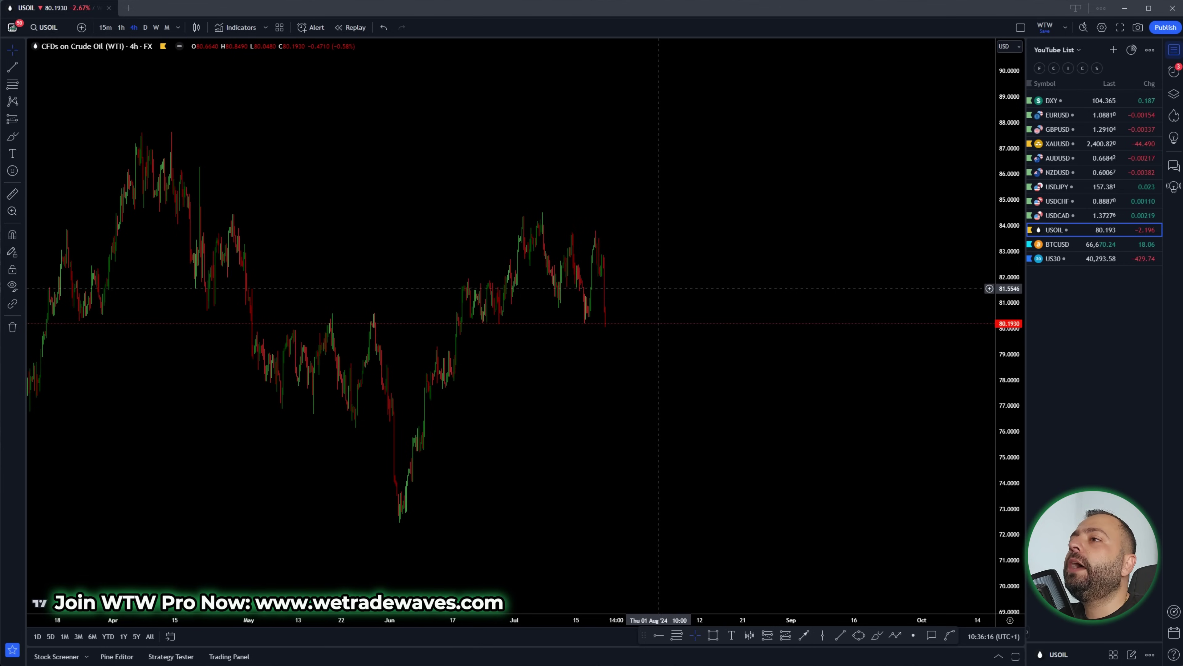
Step: Sketch a small bounce, a lower low and a rising arrow from the latest USOIL candle, with small upward arrows beside it
drag(613, 318, 650, 302)
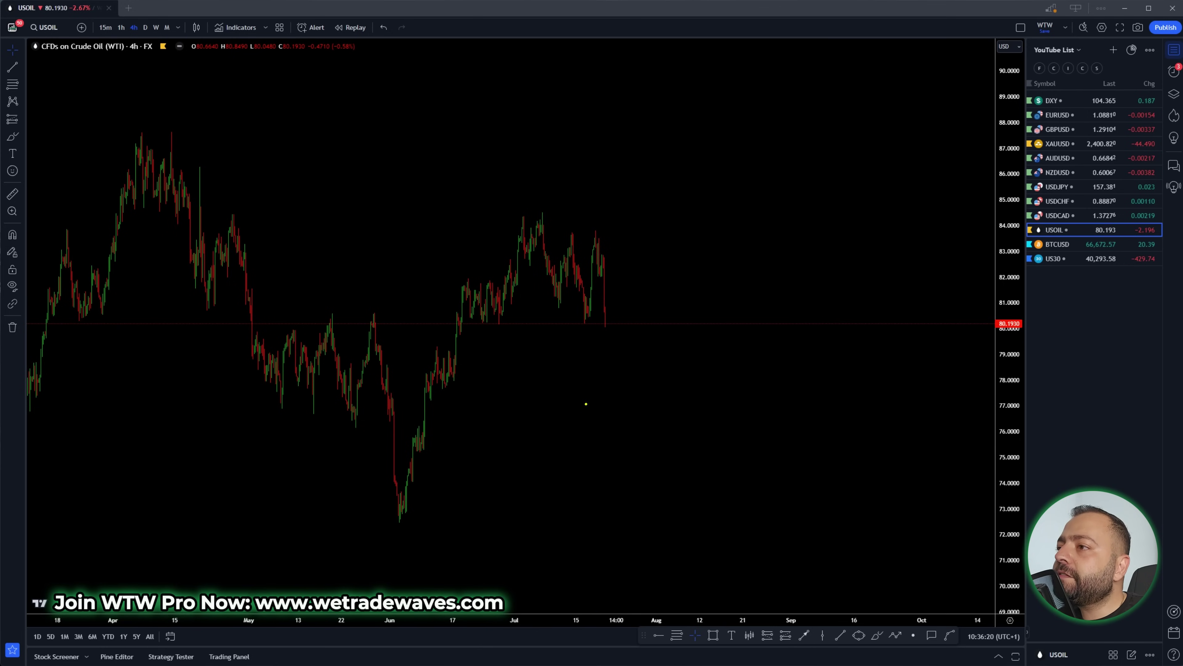
mouse_move(608, 321)
mouse_down()
mouse_move(622, 320)
mouse_move(627, 343)
mouse_move(656, 267)
mouse_up()
mouse_move(658, 321)
mouse_down()
mouse_move(663, 331)
mouse_move(673, 295)
mouse_up()
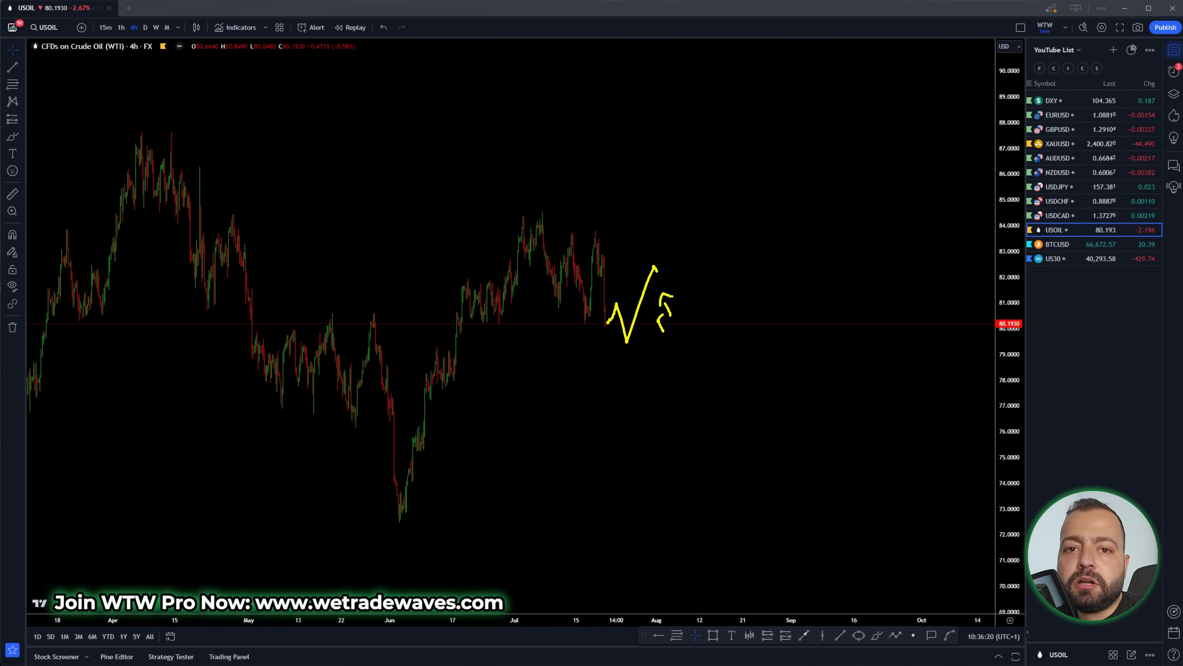
Step: Open the BTCUSD chart, trace the June to July decline, underline the May low, circle the March high and July low, and clear the marks
key(Down)
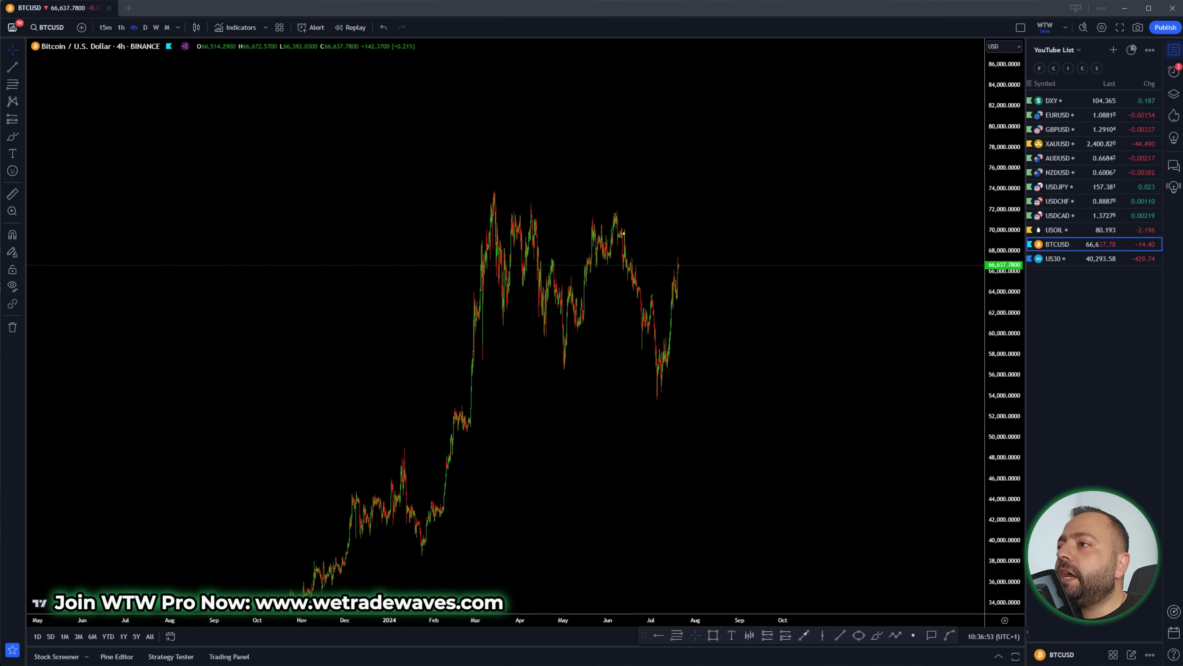
drag(620, 215, 657, 392)
mouse_move(557, 372)
mouse_down()
mouse_move(574, 372)
mouse_move(571, 400)
mouse_up()
drag(584, 389, 582, 393)
mouse_move(494, 182)
mouse_down()
mouse_move(509, 194)
mouse_move(496, 176)
mouse_up()
mouse_move(660, 385)
mouse_down()
mouse_move(658, 407)
mouse_move(661, 384)
mouse_up()
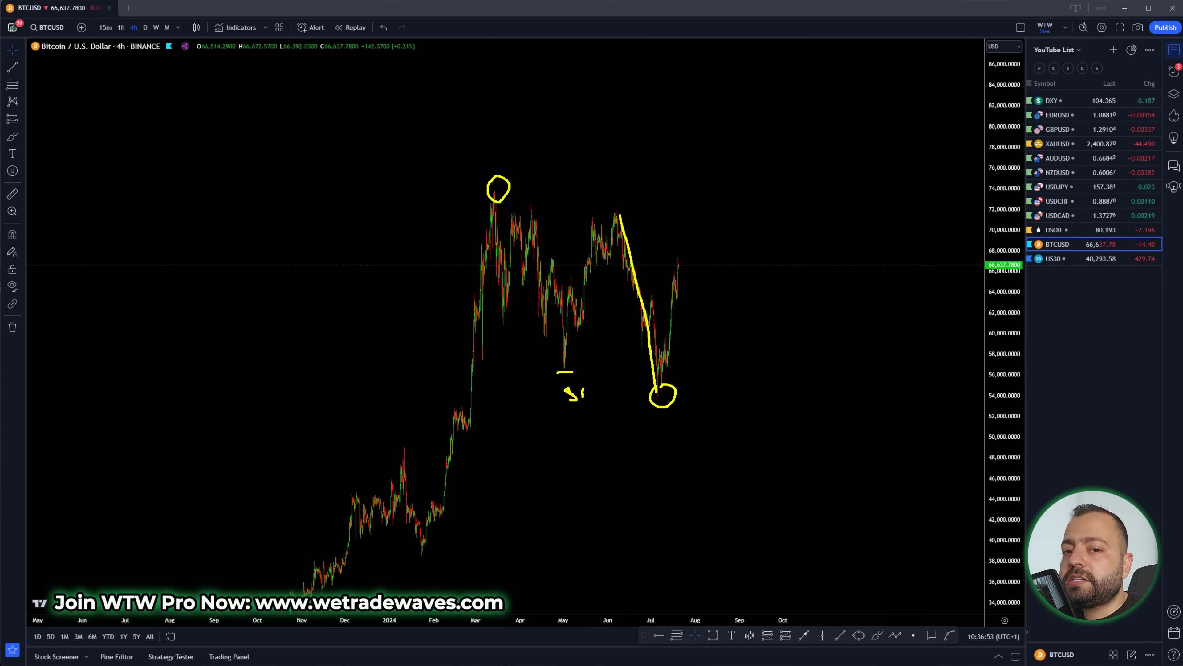
key(Escape)
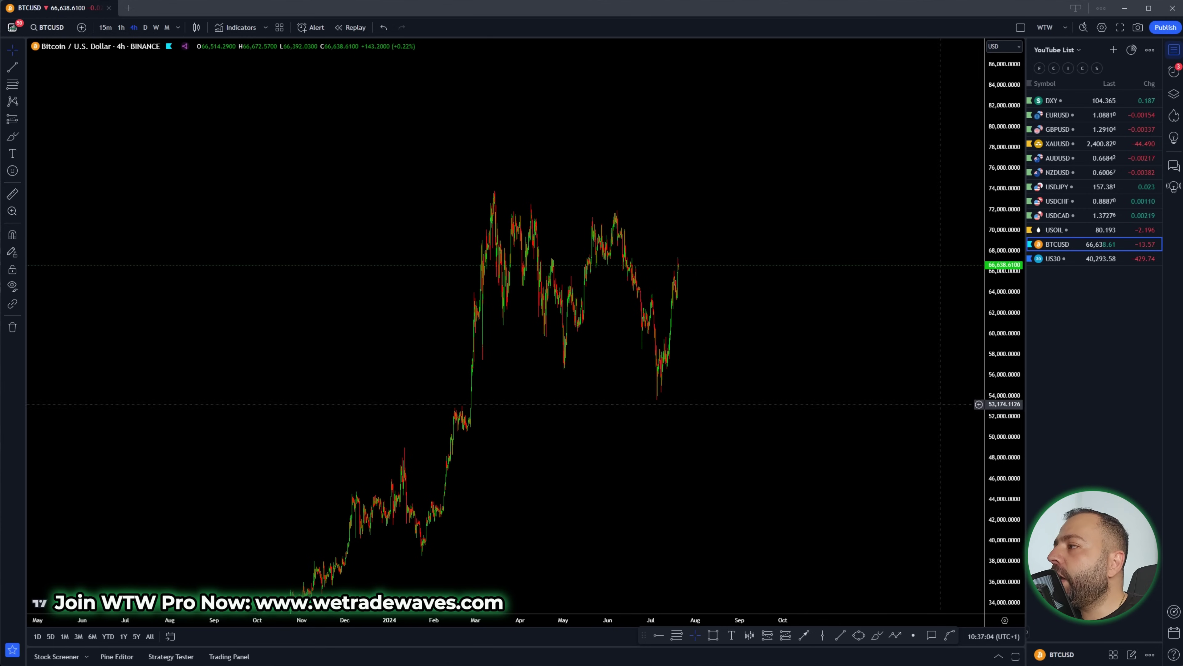
Step: Switch BTCUSD to the daily timeframe, mark the 2021 high, and sketch the pullback from the 2024 high with two yellow arrows pointing to it
click(145, 28)
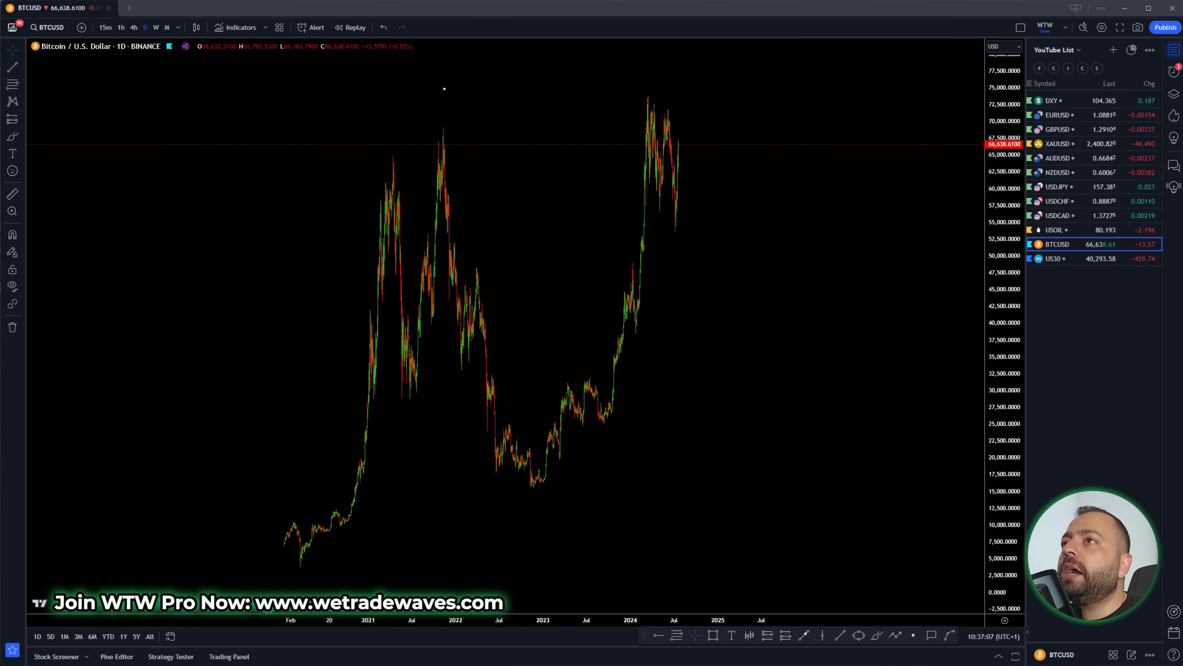
drag(438, 123, 461, 128)
mouse_move(648, 102)
mouse_down()
mouse_move(676, 174)
mouse_move(710, 173)
mouse_move(733, 196)
mouse_up()
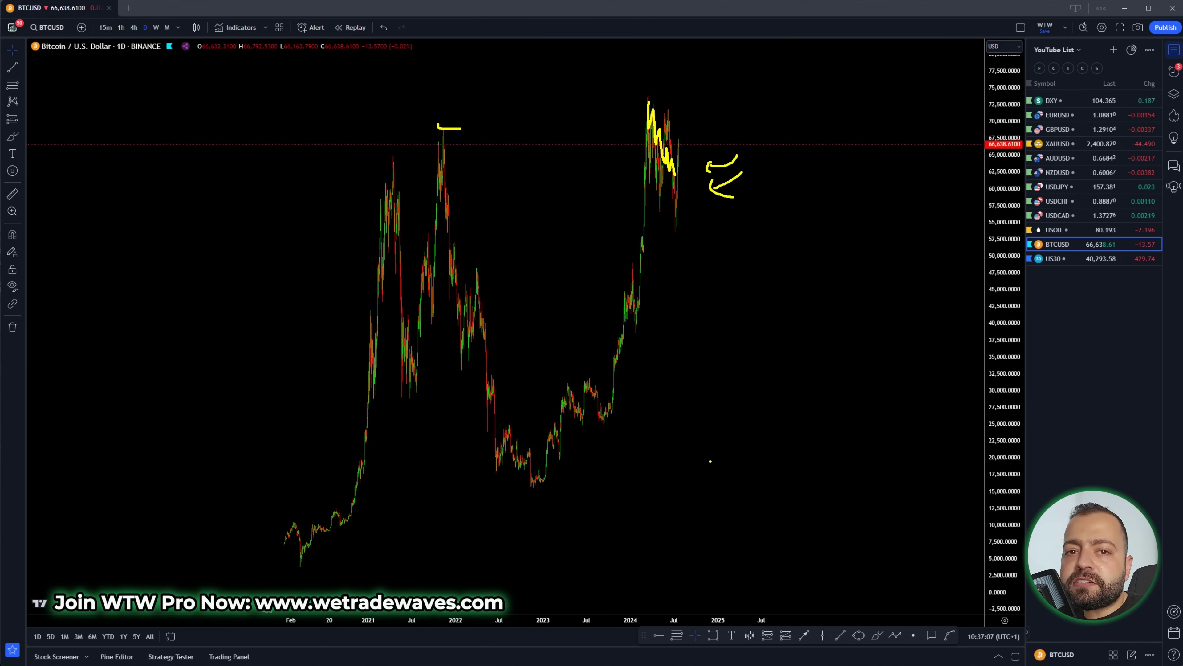
Step: Sketch a schematic yellow rally, blue drop and new high, red pullback labelled 90% and rising red arrow, and mark the 2021 and 2024 highs
mouse_move(683, 538)
mouse_down()
mouse_move(709, 448)
mouse_move(767, 354)
mouse_move(796, 345)
mouse_move(816, 303)
mouse_move(851, 424)
mouse_move(885, 279)
mouse_up()
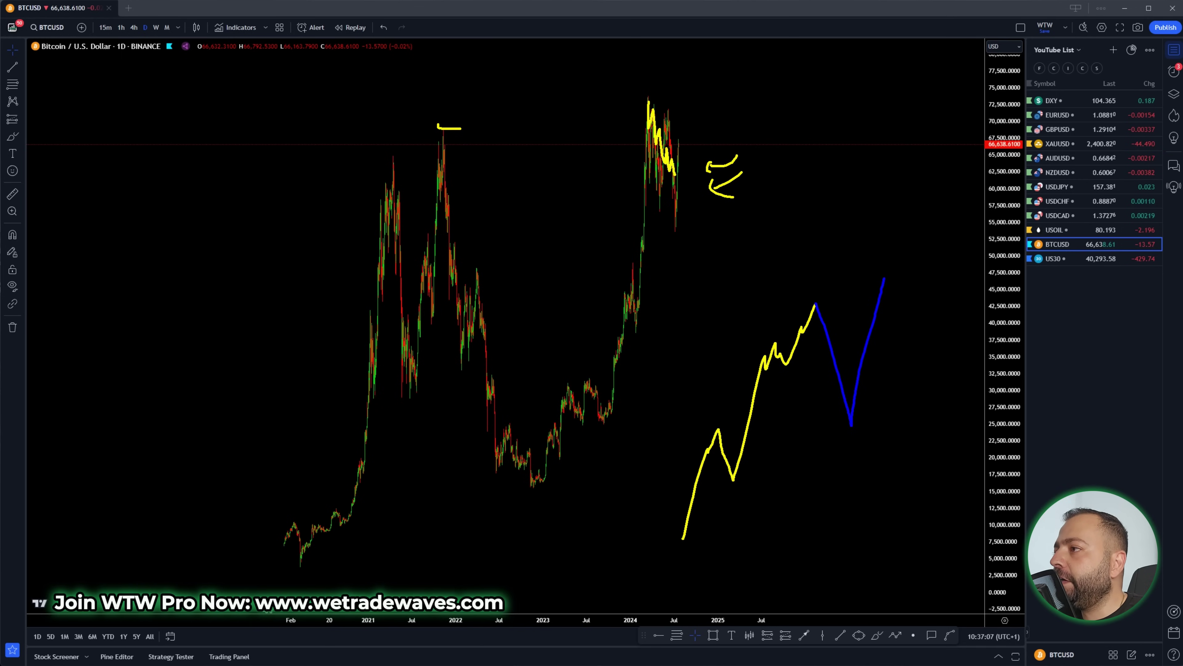
mouse_move(807, 305)
mouse_down()
mouse_move(902, 299)
mouse_move(918, 311)
mouse_up()
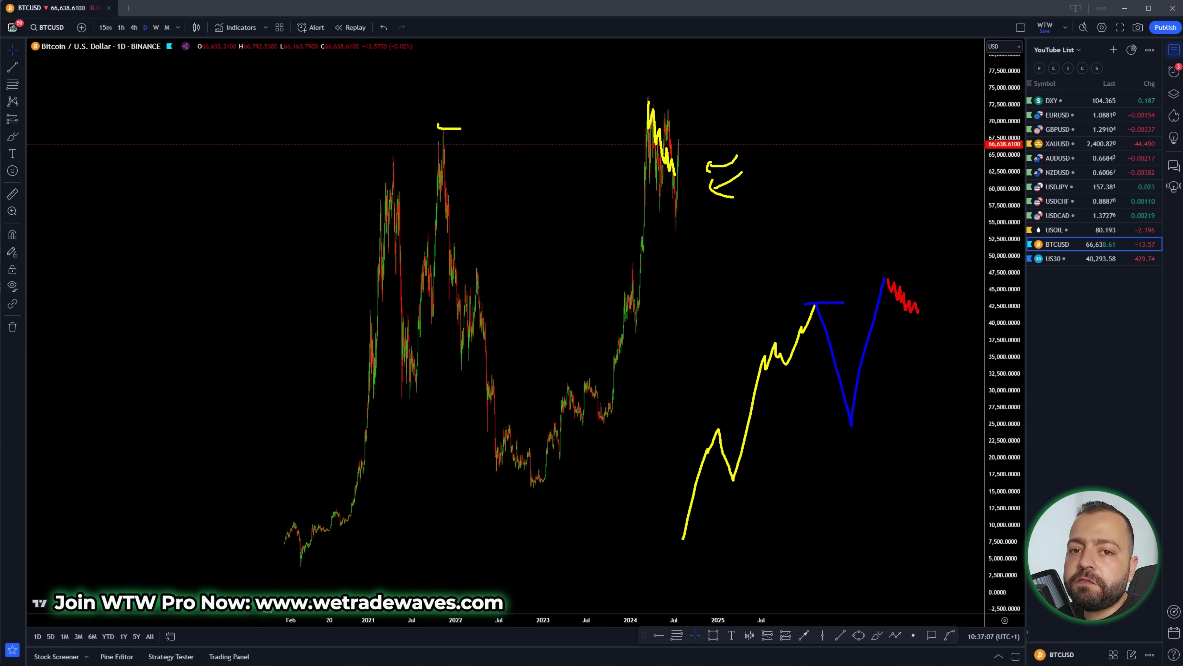
mouse_move(715, 255)
mouse_down()
mouse_move(733, 291)
mouse_move(753, 267)
mouse_move(782, 262)
mouse_up()
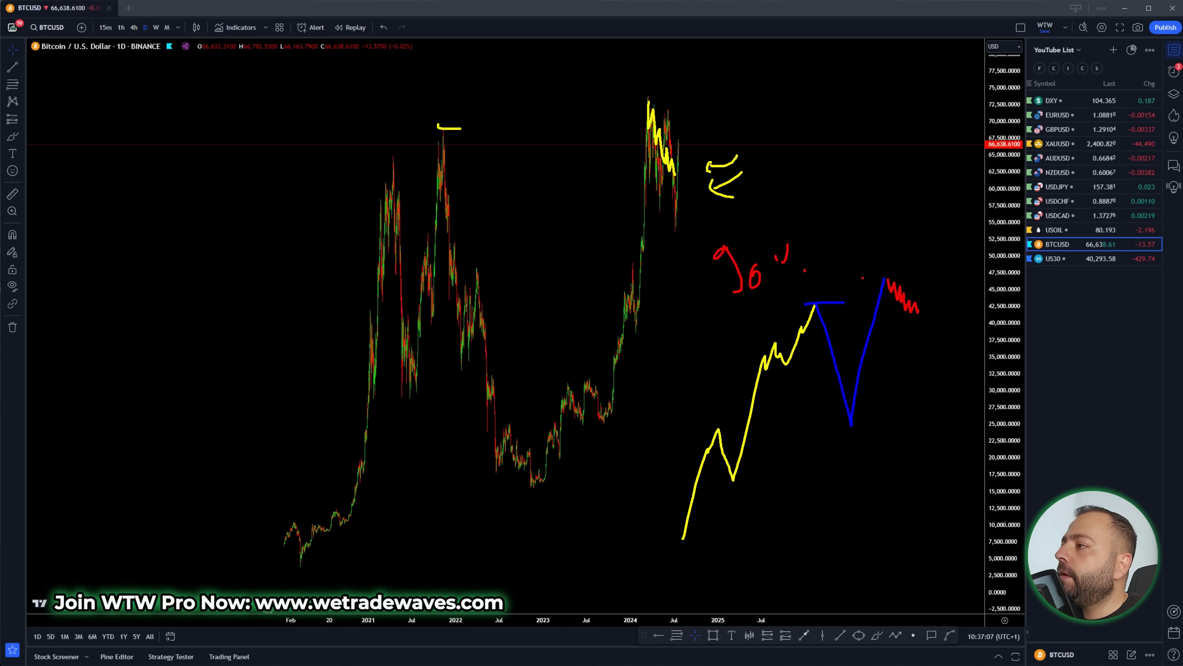
mouse_move(923, 314)
mouse_down()
mouse_move(945, 188)
mouse_move(960, 214)
mouse_up()
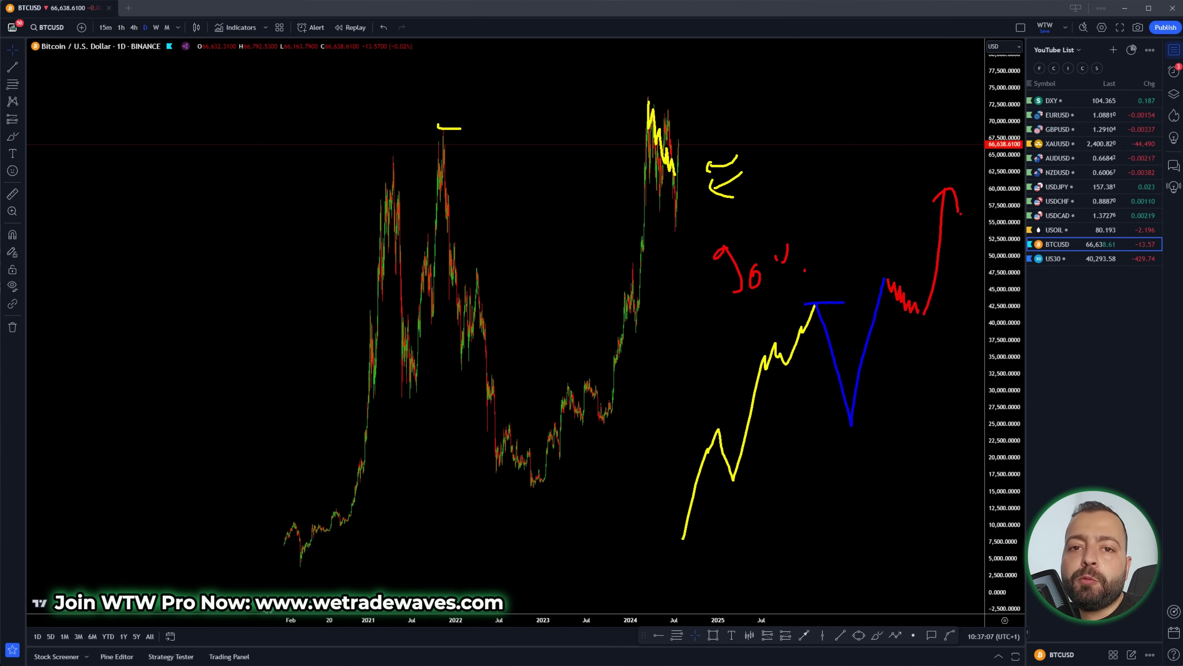
mouse_move(651, 93)
mouse_down()
mouse_move(707, 131)
mouse_move(661, 95)
mouse_up()
drag(440, 126, 564, 138)
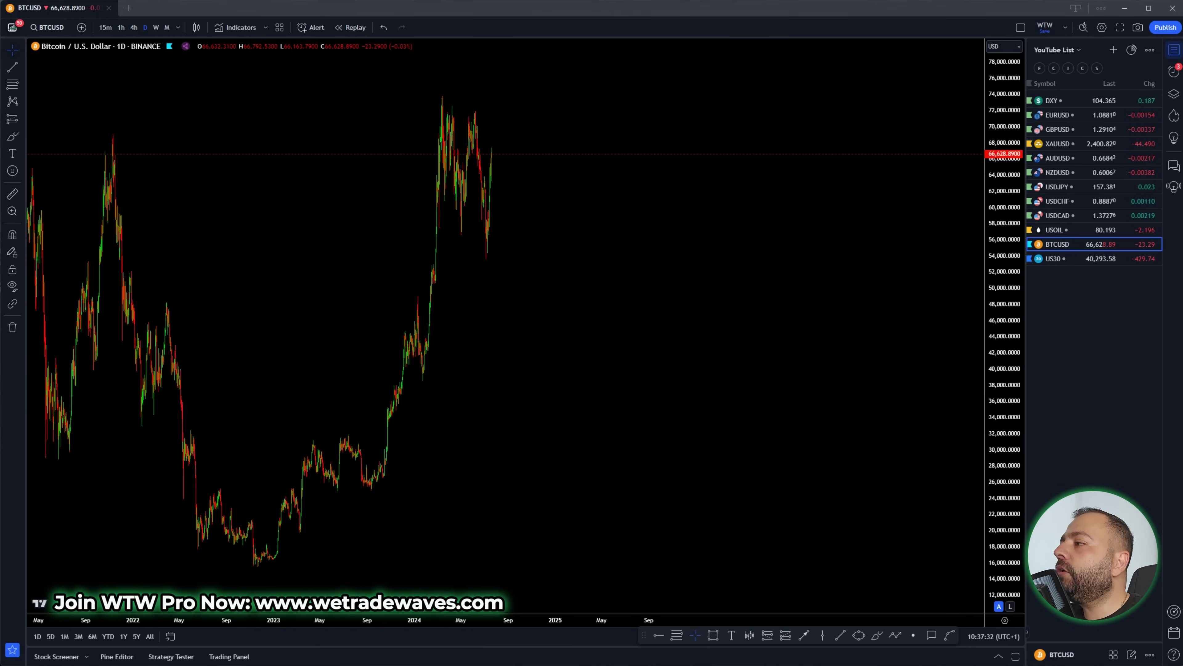
Step: Sketch a yellow sideways zigzag and a steep rising arrow from the latest daily BTCUSD candle, and mark the recent July high
scroll(957, 407, up, 5)
scroll(957, 407, up, 5)
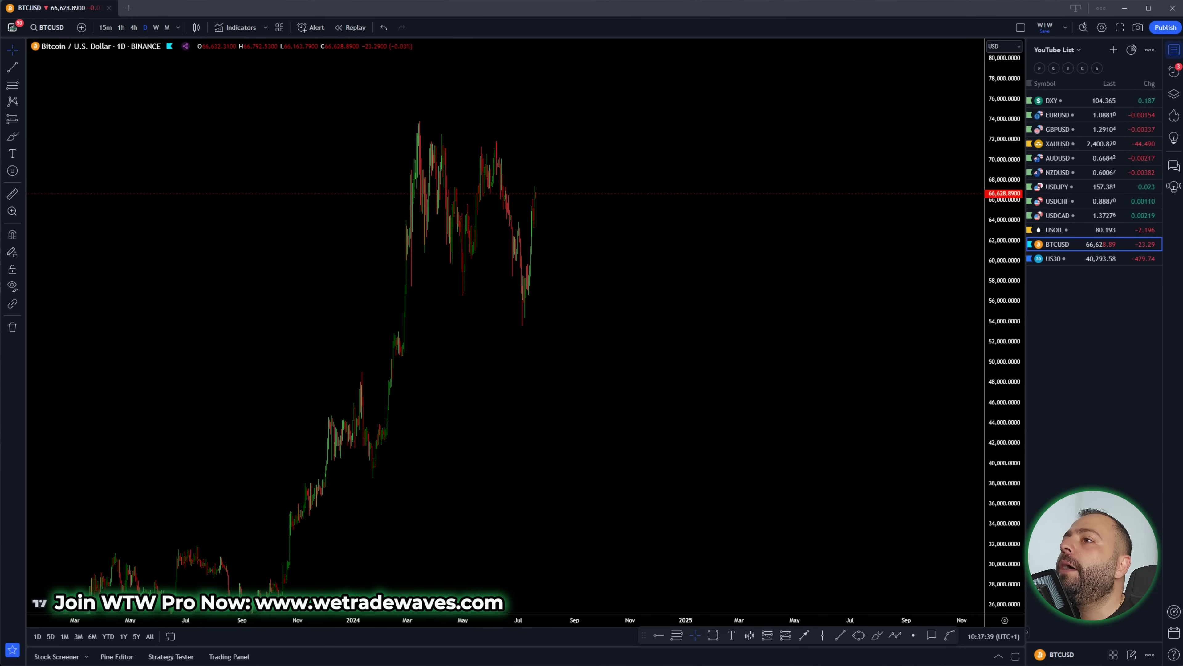
mouse_move(534, 201)
mouse_down()
mouse_move(539, 187)
mouse_move(573, 234)
mouse_move(611, 70)
mouse_move(622, 98)
mouse_up()
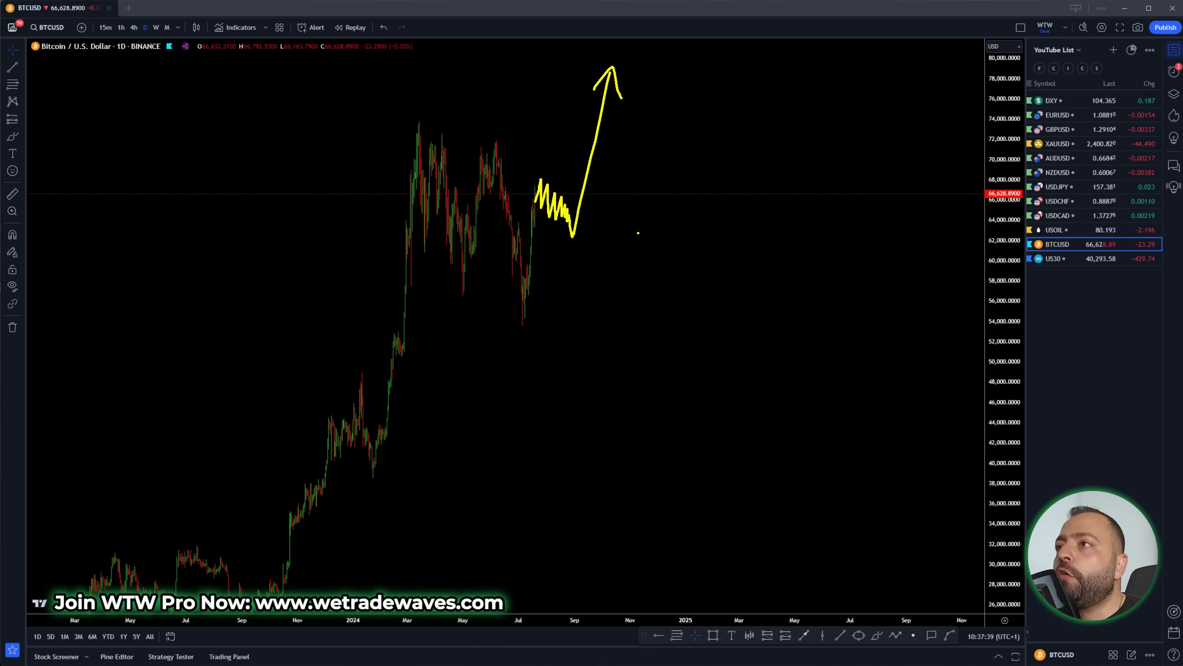
mouse_move(536, 171)
mouse_down()
mouse_move(572, 255)
mouse_move(547, 167)
mouse_up()
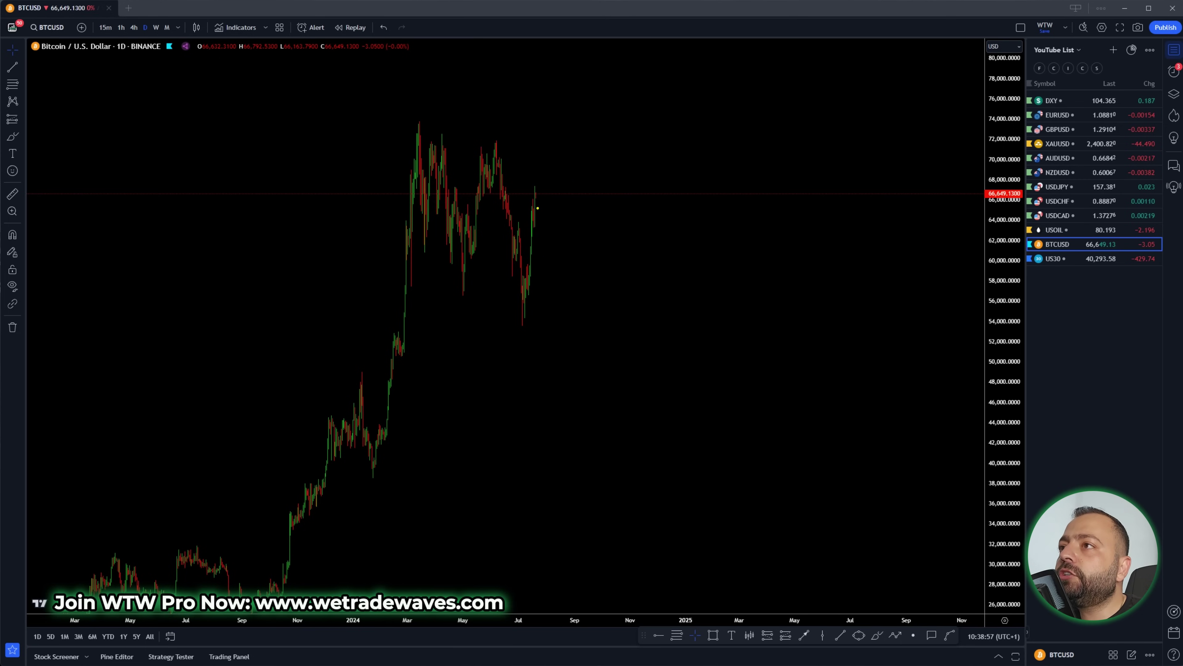
Step: Sketch a stepped dip and rising arrows from the latest BTCUSD candle, underline the chart title and the March high, and clear the annotations
mouse_move(536, 186)
mouse_down()
mouse_move(573, 239)
mouse_move(599, 145)
mouse_move(605, 168)
mouse_up()
drag(43, 69, 229, 60)
drag(592, 159, 625, 88)
click(493, 117)
drag(399, 119, 449, 120)
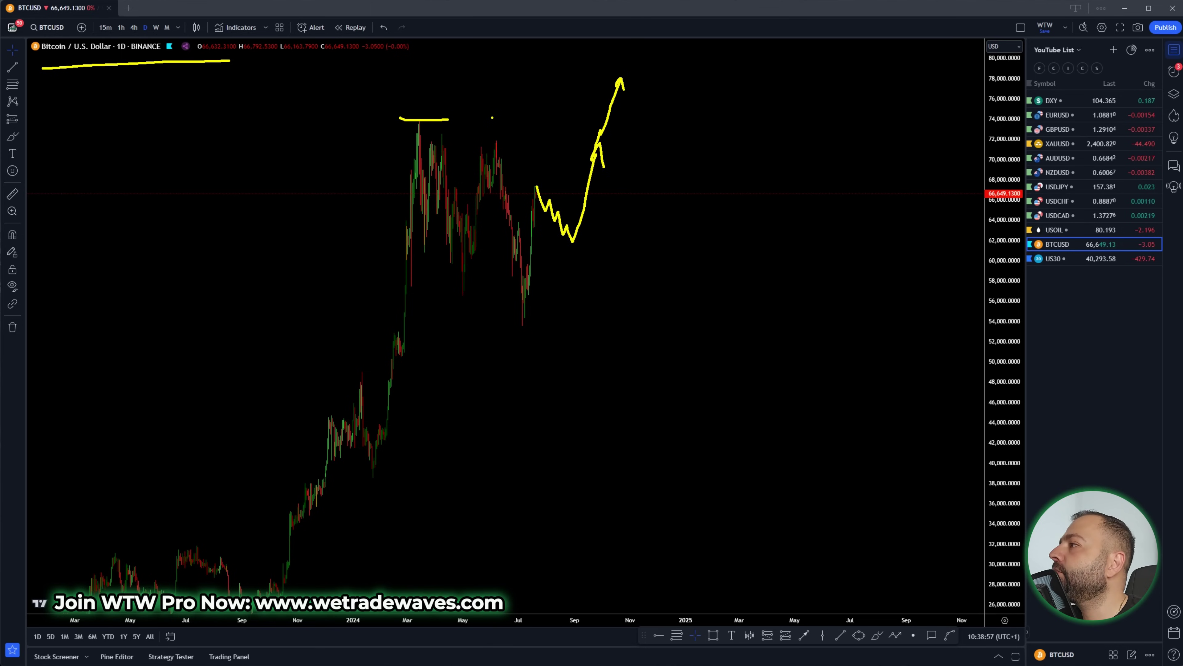
key(Escape)
Step: Open the US30 chart on the 4-hour timeframe and frame the price action from March to July
click(1054, 258)
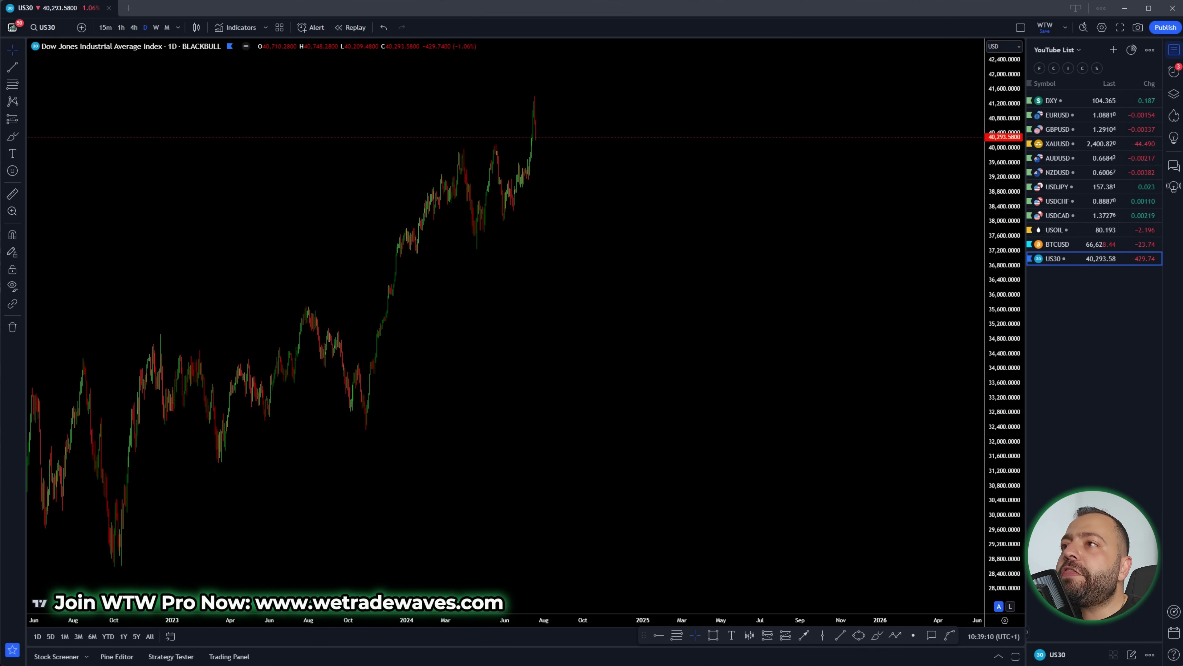
drag(541, 339, 687, 354)
scroll(778, 327, up, 5)
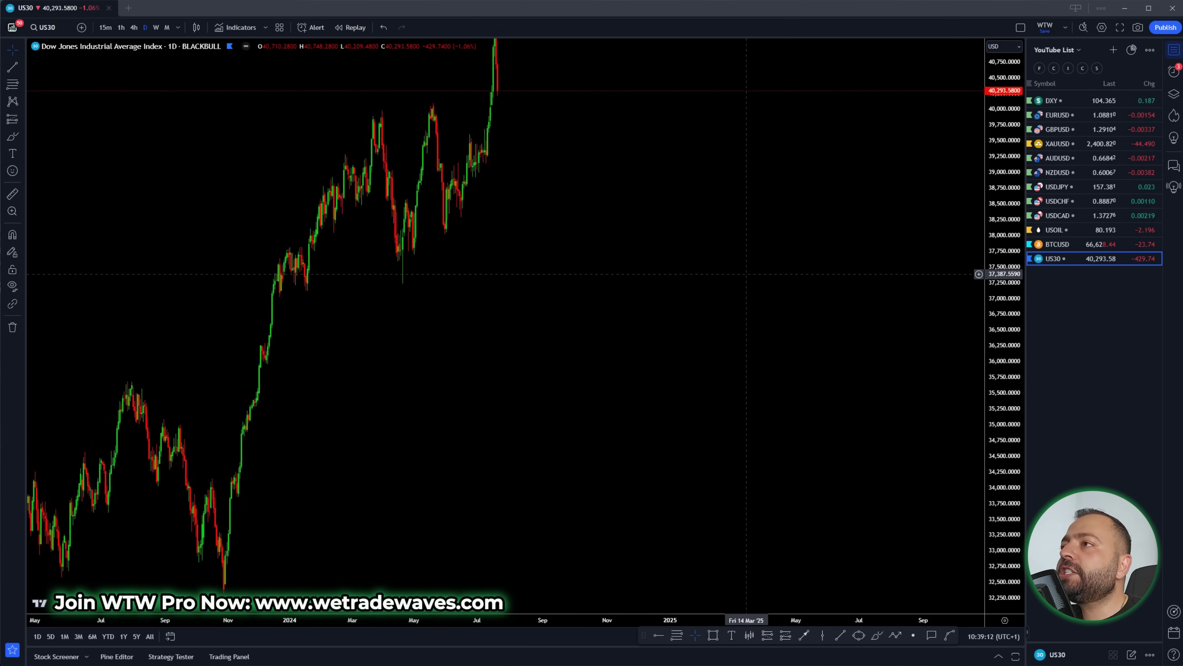
click(133, 27)
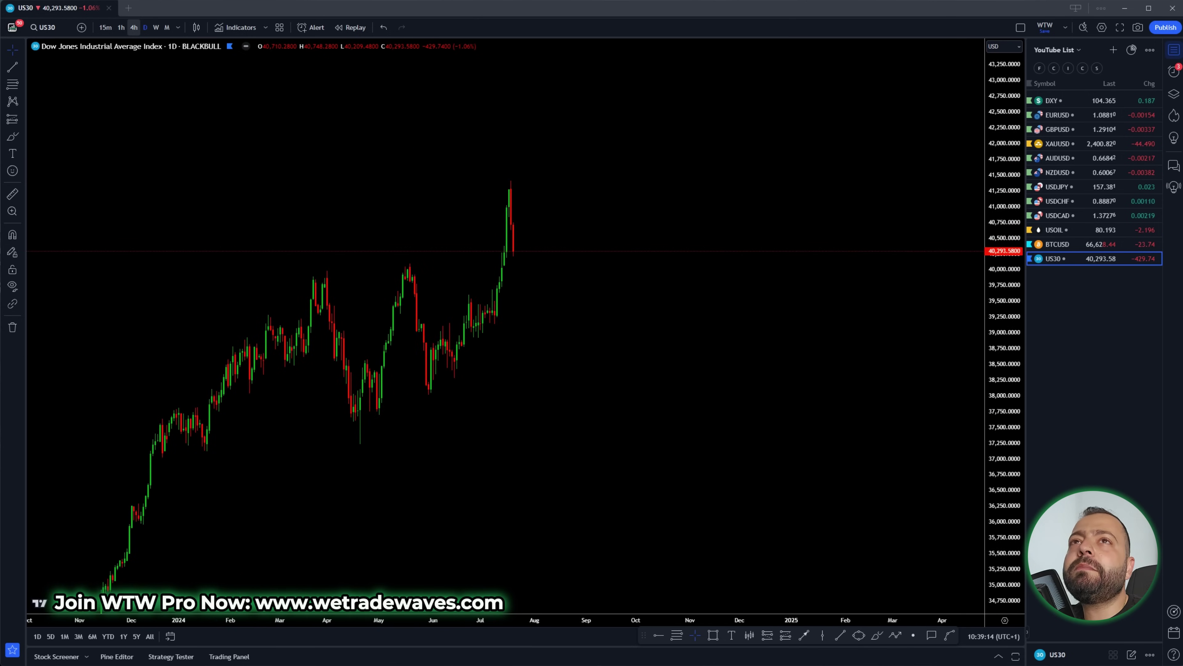
scroll(746, 323, down, 5)
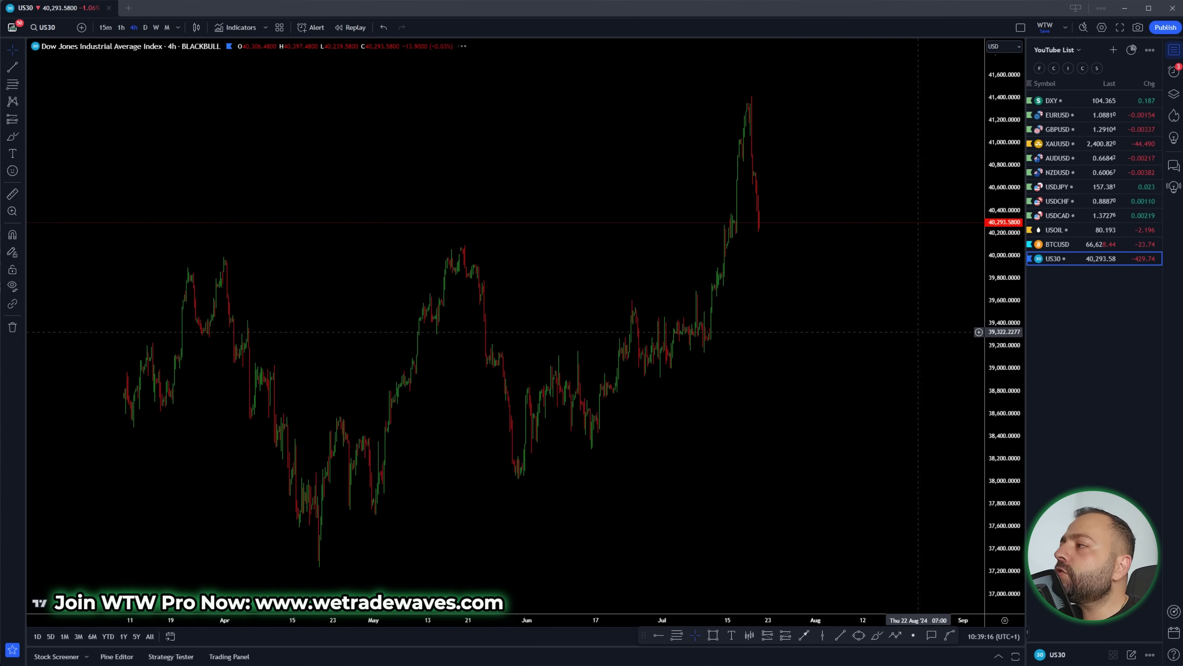
drag(851, 364, 672, 401)
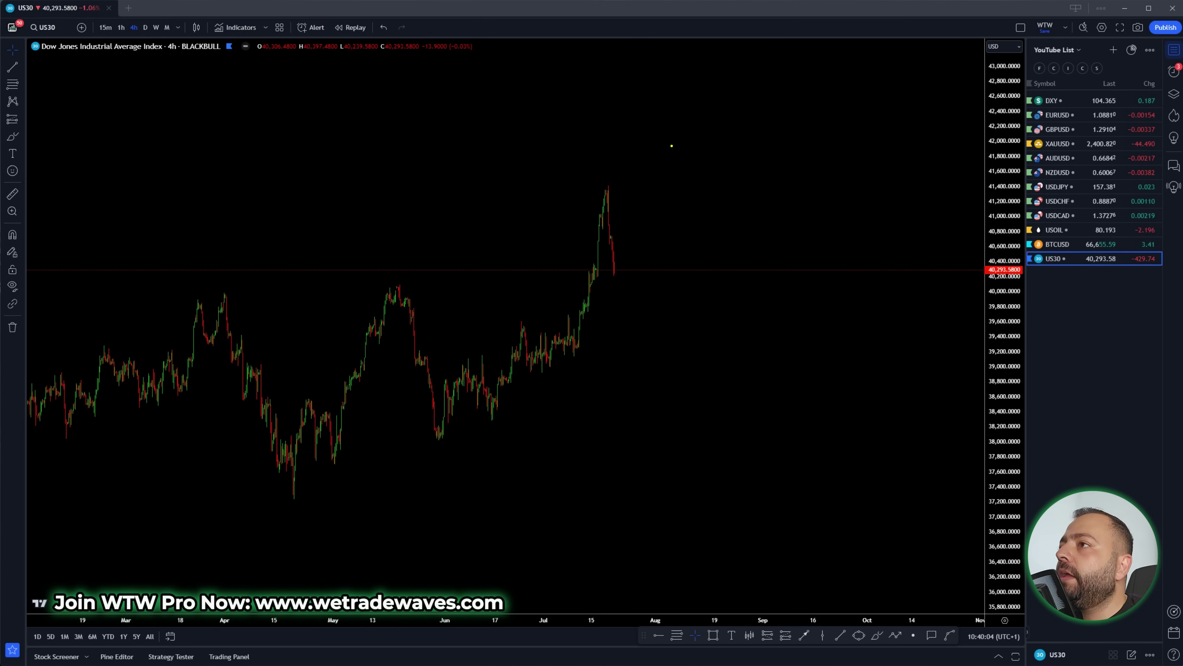
Step: Sketch a yellow drop, partial rebound and falling arrow from the July high, add short dashes beside the first drop, and circle the whole pattern
drag(609, 191, 625, 296)
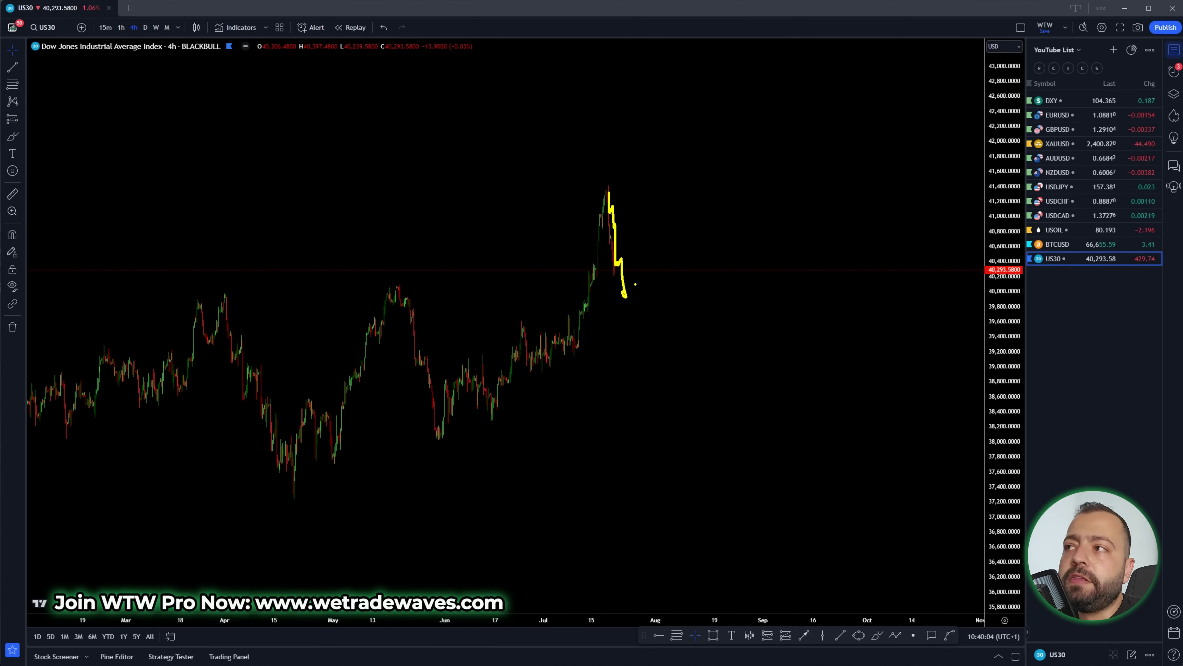
drag(629, 185, 628, 215)
drag(642, 211, 636, 227)
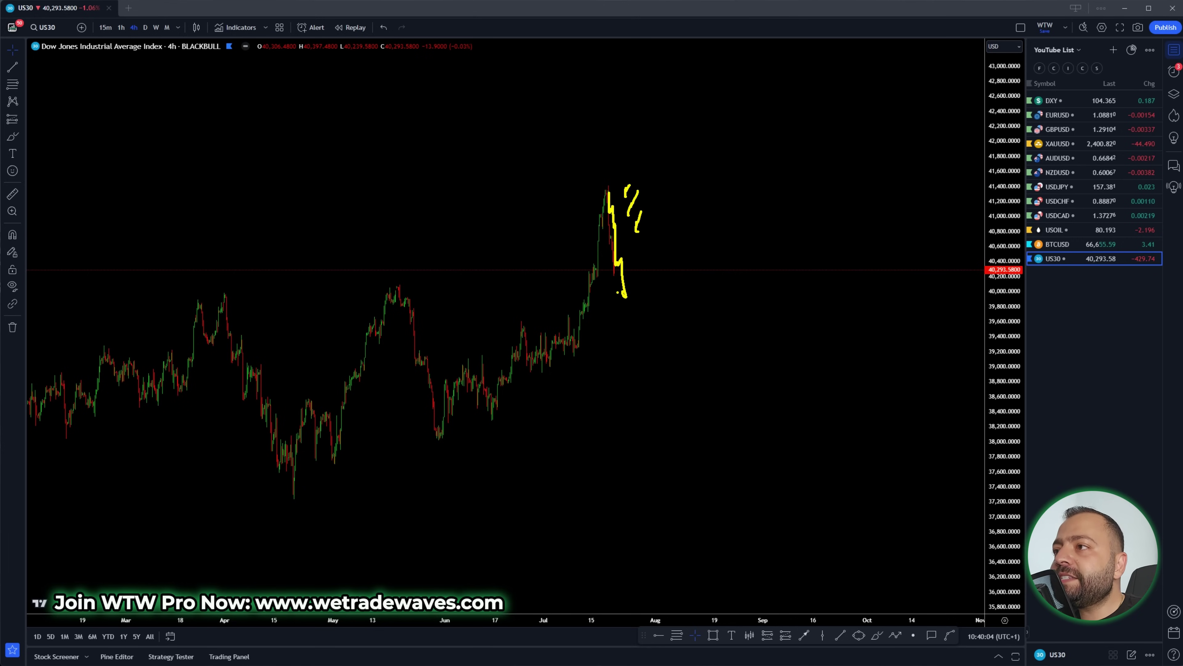
mouse_move(629, 296)
mouse_down()
mouse_move(668, 228)
mouse_move(693, 320)
mouse_up()
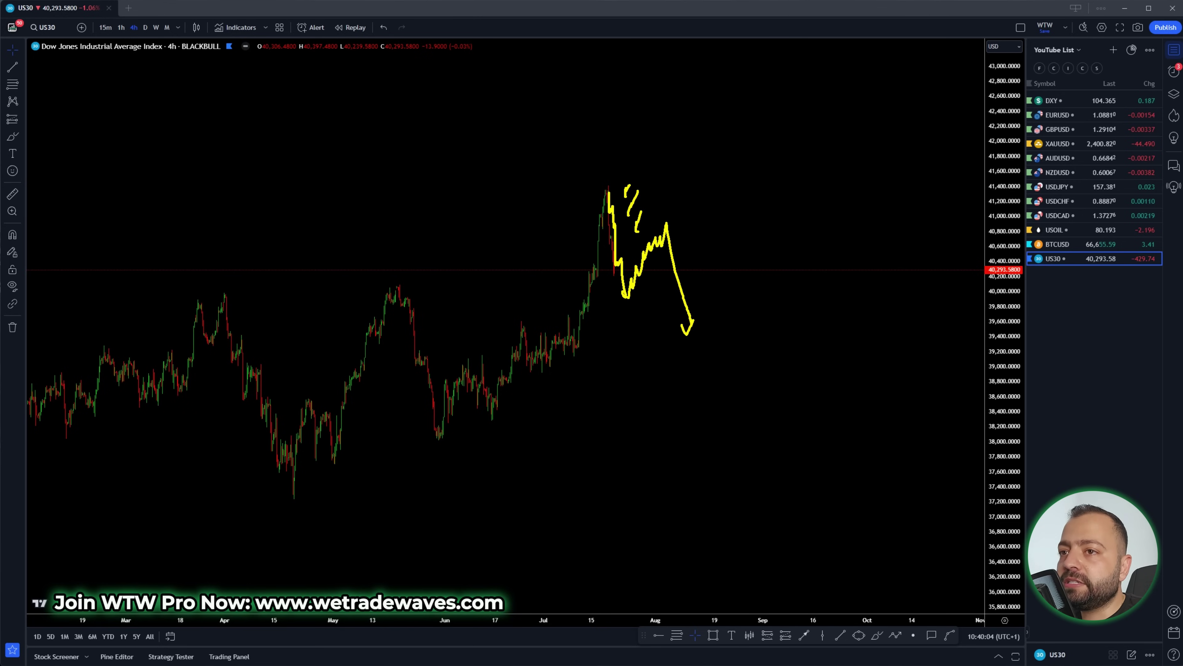
mouse_move(611, 177)
mouse_down()
mouse_move(614, 280)
mouse_move(705, 233)
mouse_move(591, 172)
mouse_up()
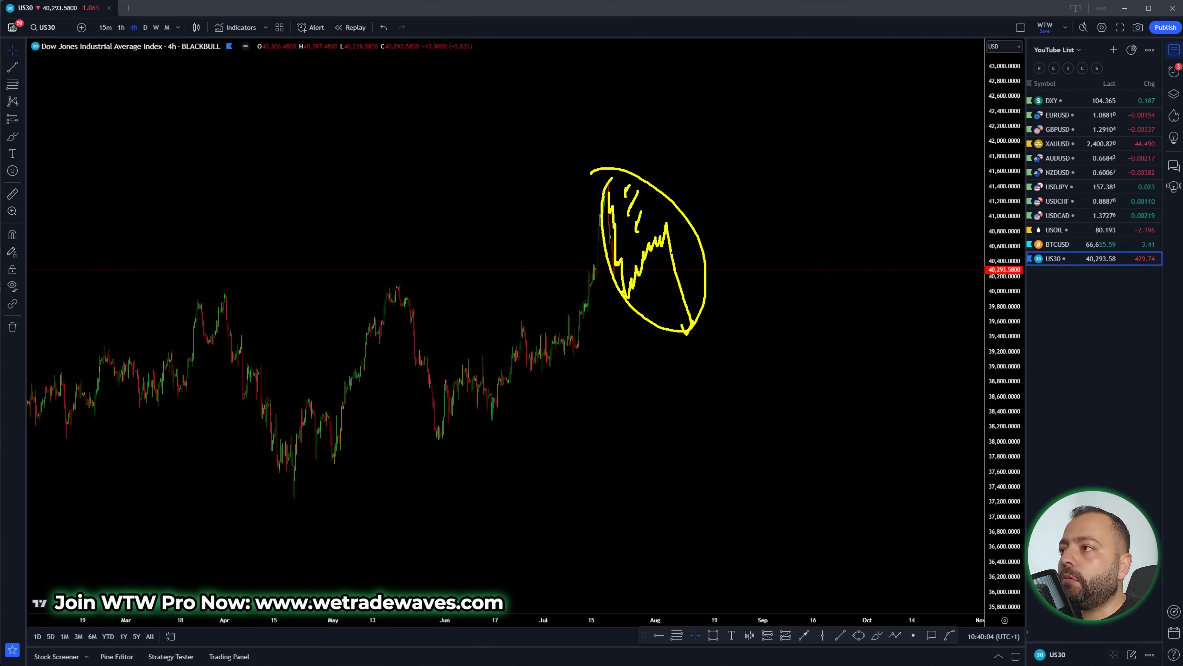
Step: Sketch a blue rising arrow from the yellow pattern's low to above the July high, add short dashes beside its base, and underline the chart title
mouse_move(694, 329)
mouse_down()
mouse_move(764, 154)
mouse_move(768, 170)
mouse_up()
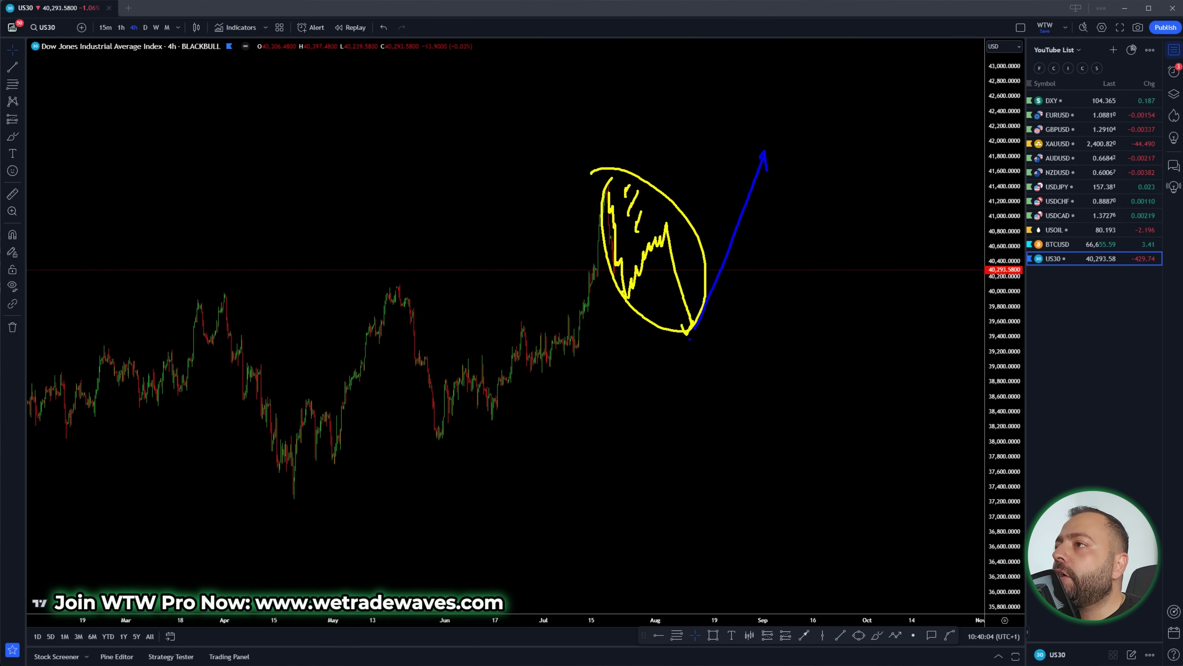
mouse_move(720, 299)
mouse_down()
mouse_move(723, 319)
mouse_move(730, 300)
mouse_up()
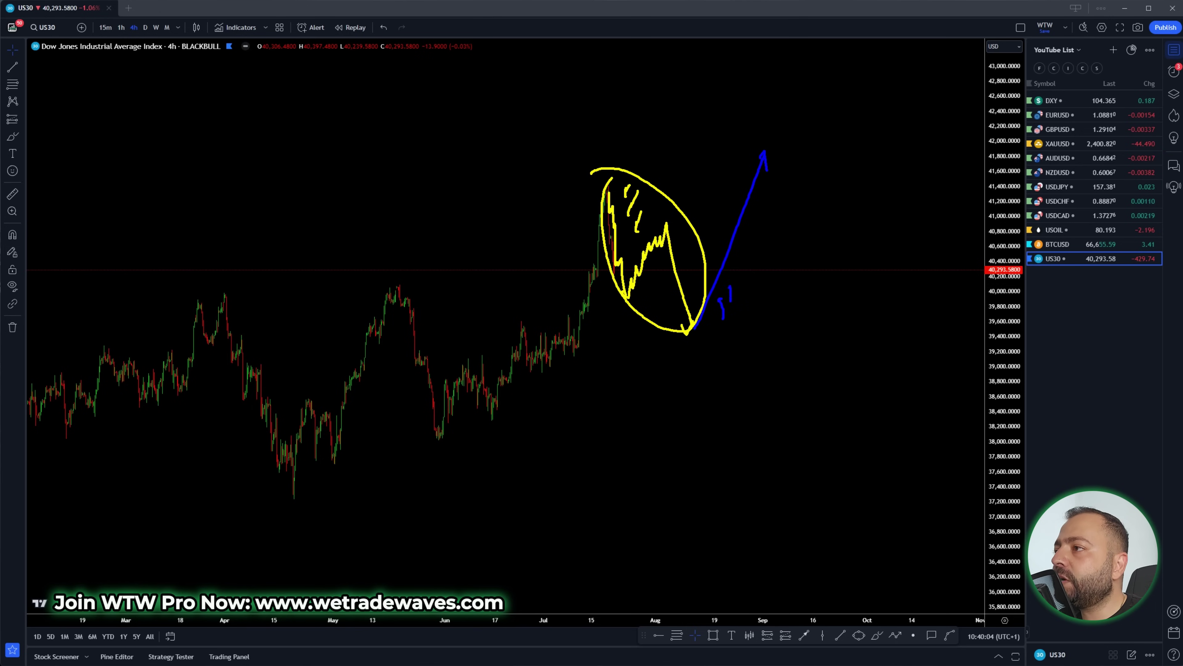
drag(35, 61, 212, 62)
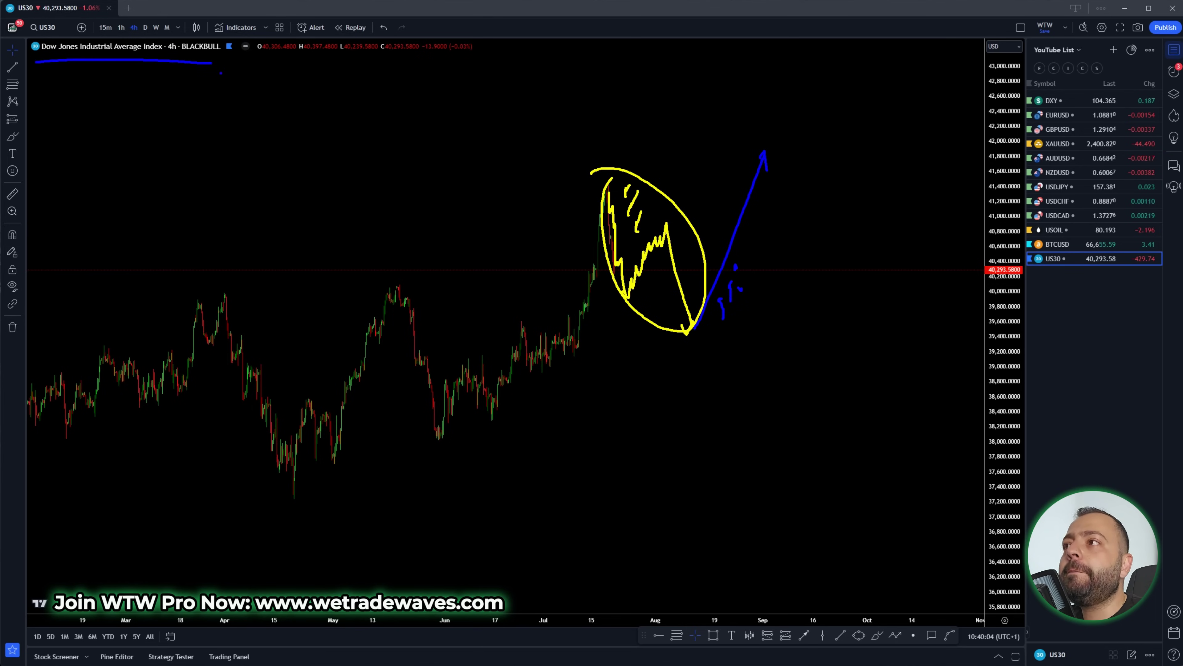